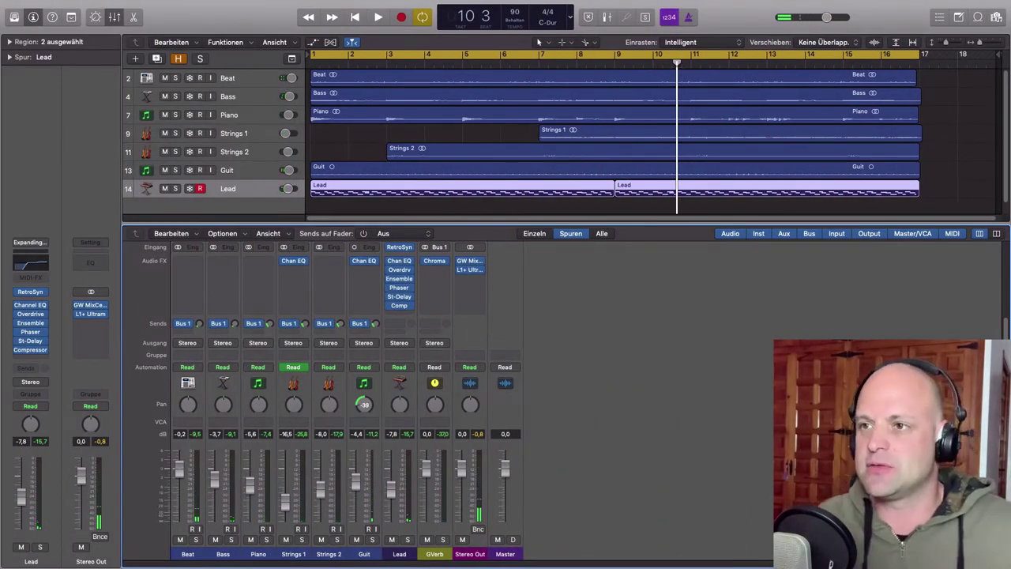
- Solo the Lead track and listen to it from bar 5, stopping the playback in bar 6
click(406, 540)
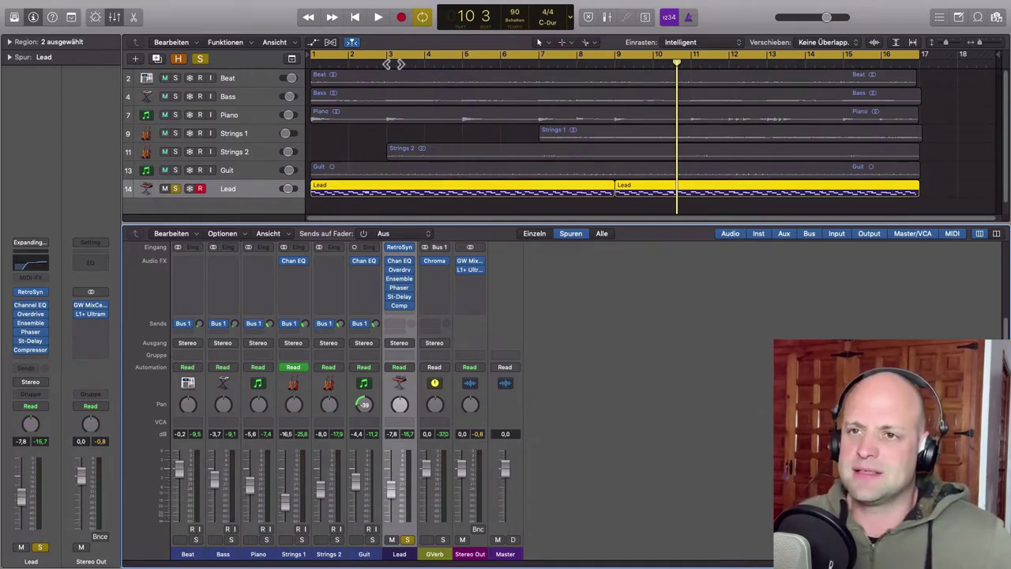
scroll(409, 327, up, 1)
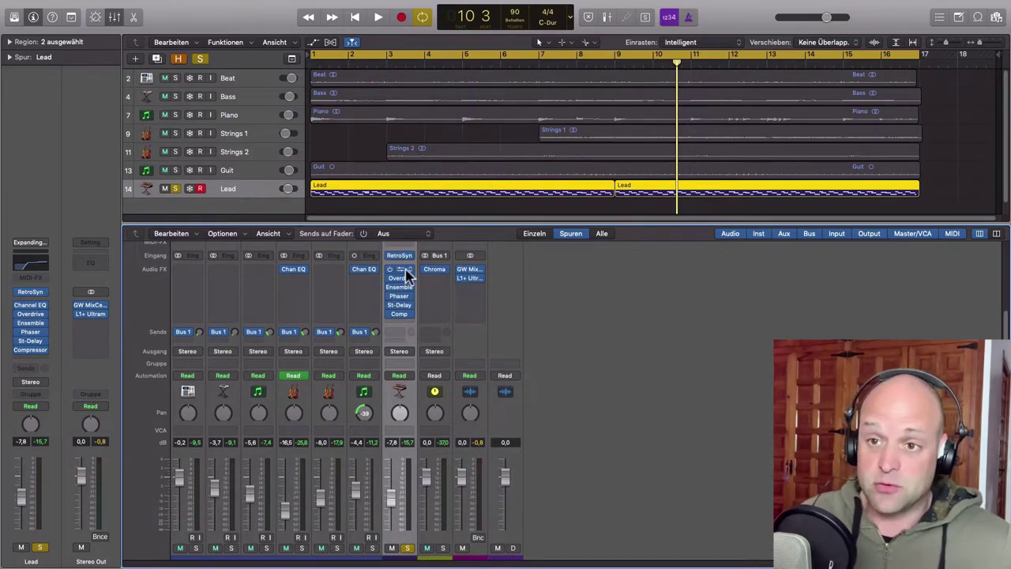
click(455, 64)
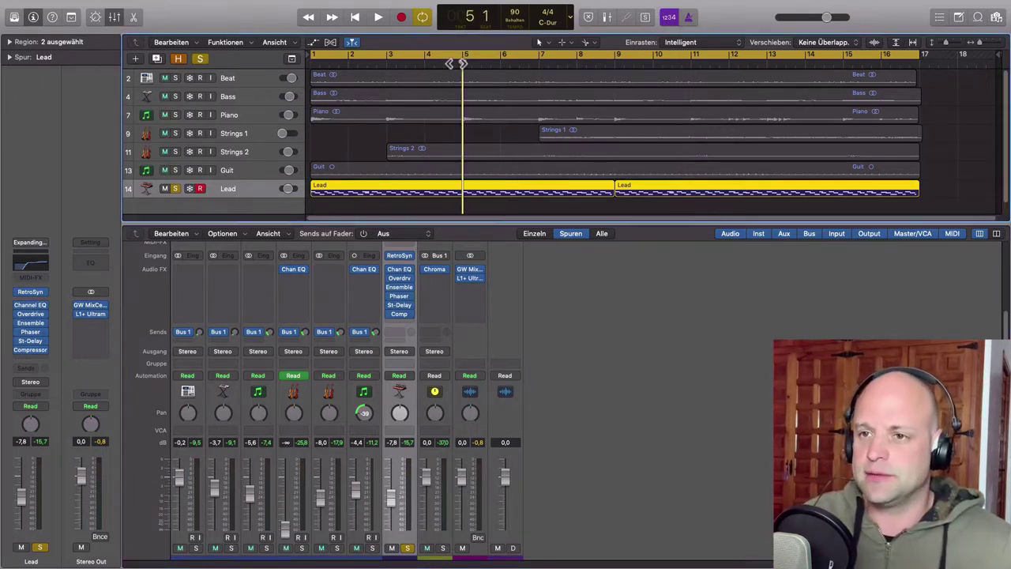
key(space)
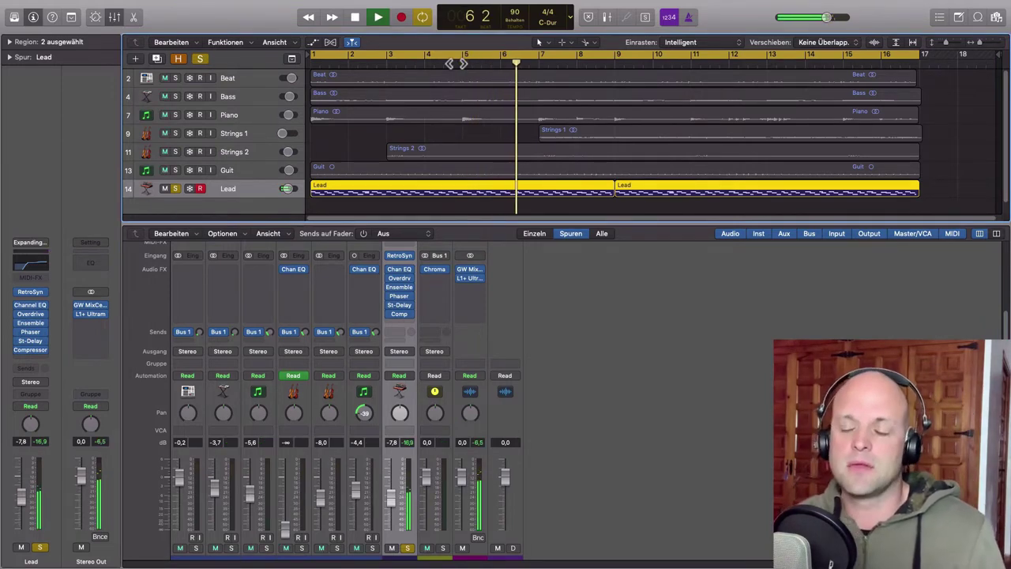
key(space)
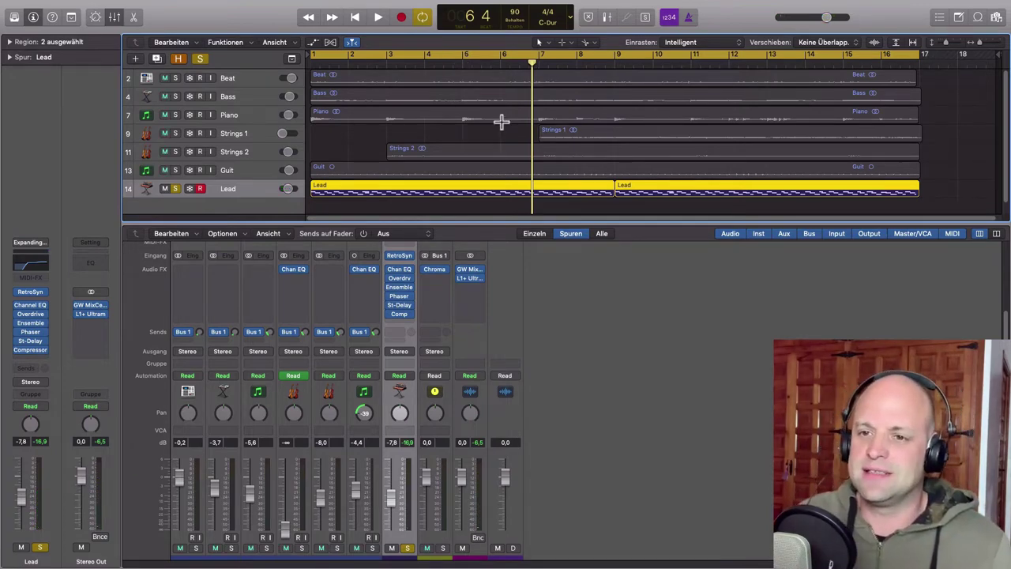
- Examine the Stereo Delay settings on the Lead channel, close the plug-in and take the Lead out of solo
click(399, 307)
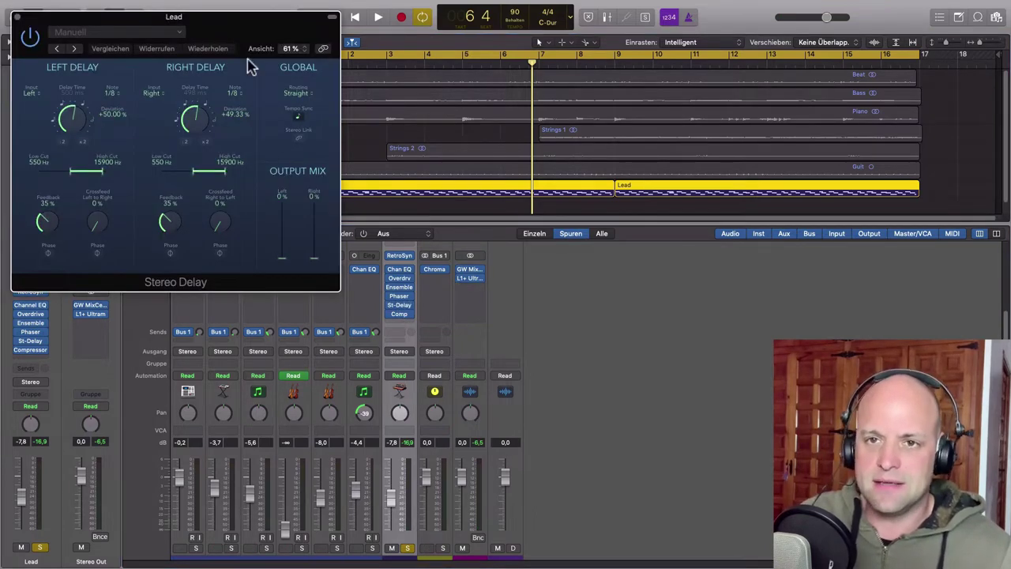
drag(237, 29, 275, 30)
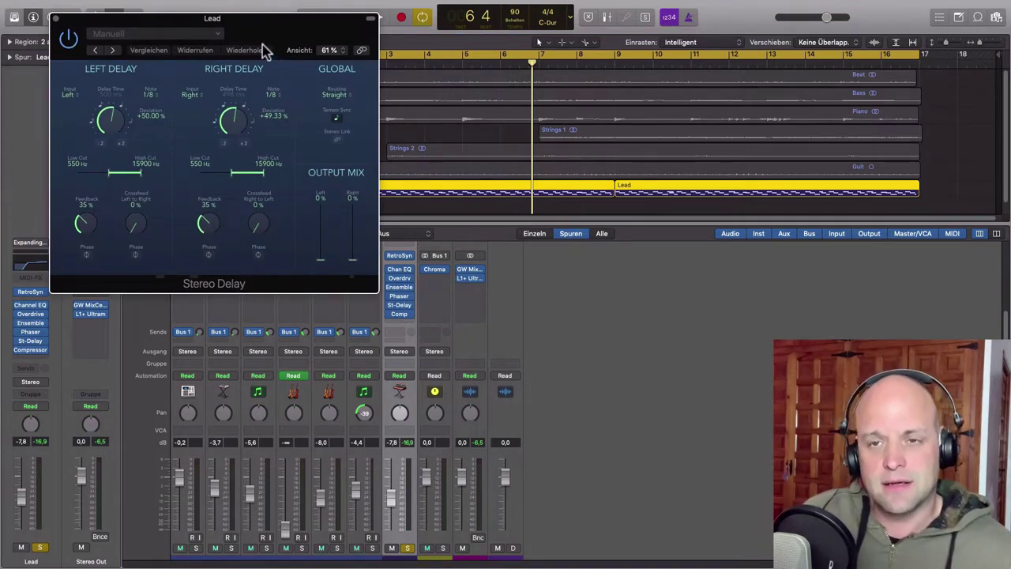
click(56, 18)
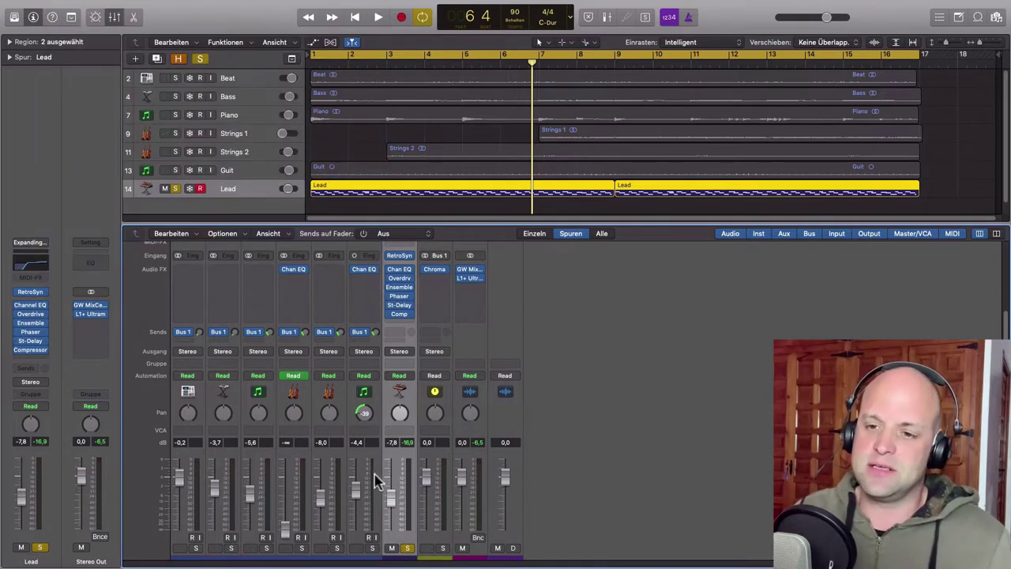
scroll(409, 557, down, 1)
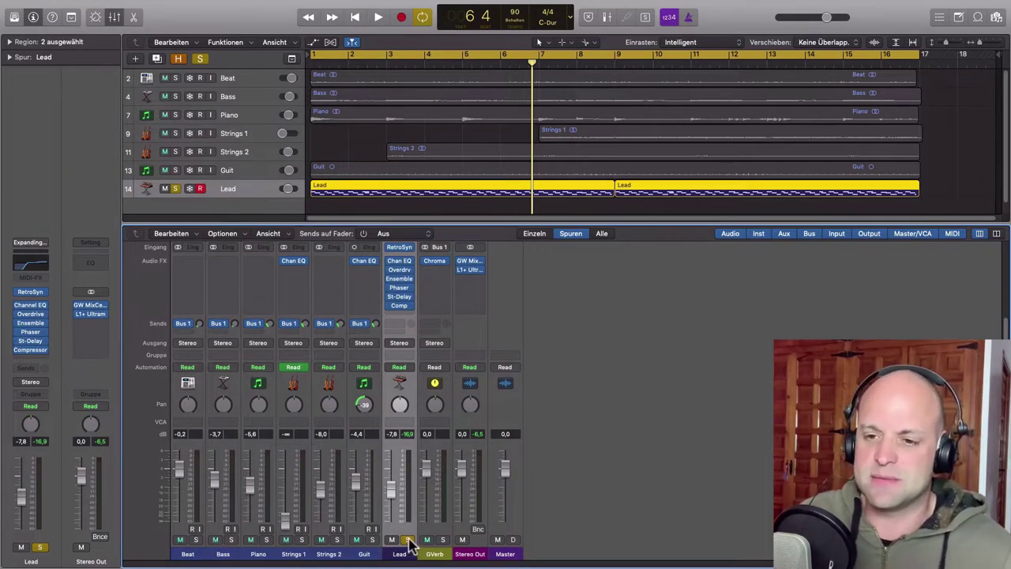
click(407, 540)
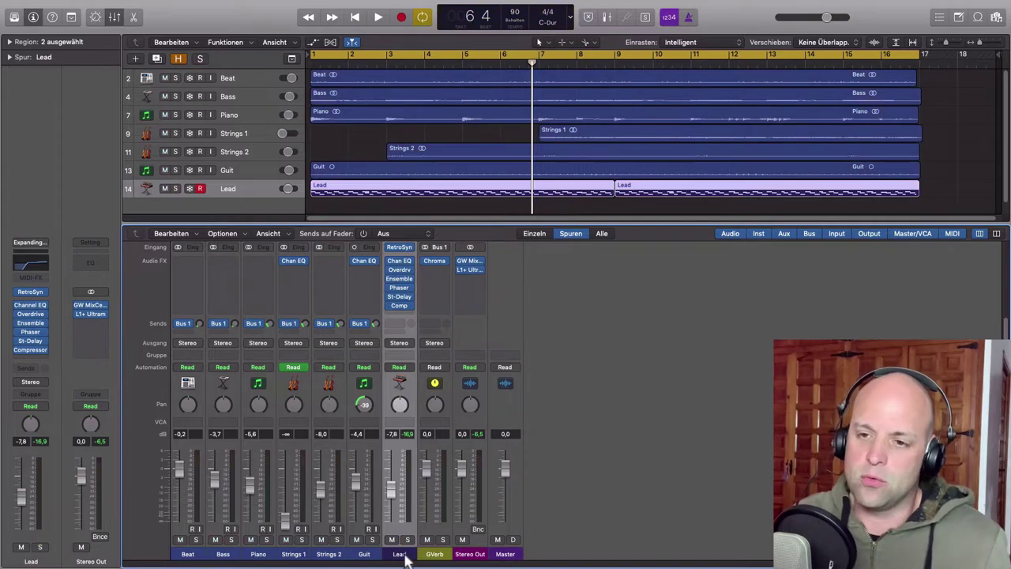
- Add a send to Bus 2 on the Lead channel and rename the new aux channel as Pitch FX
click(398, 325)
mouse_move(443, 341)
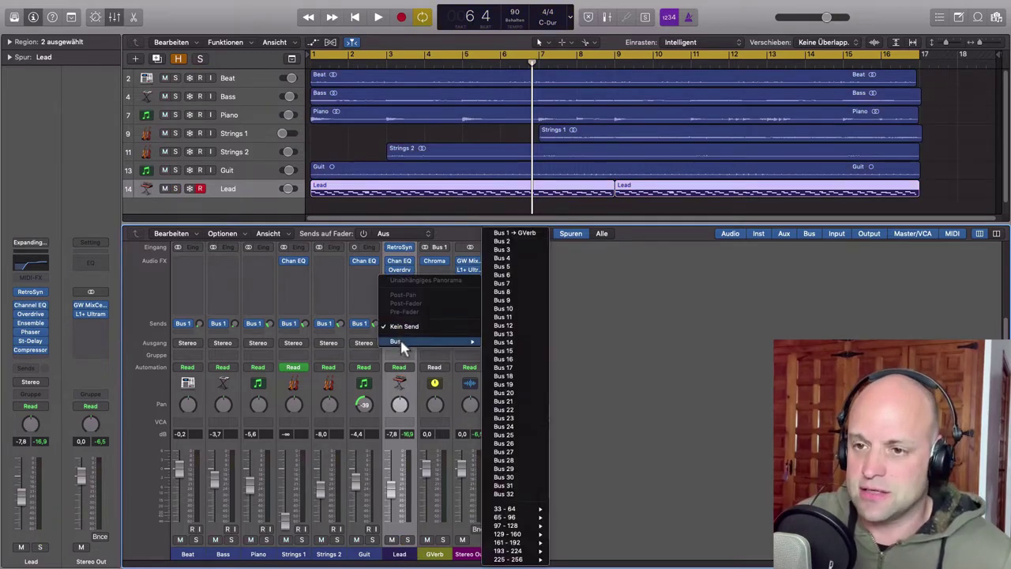
click(519, 240)
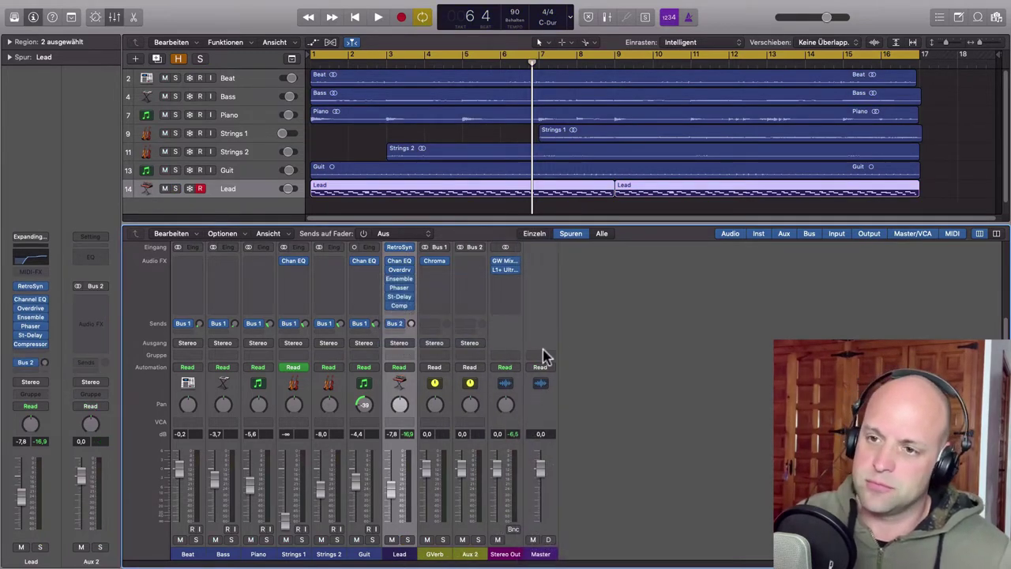
double_click(471, 554)
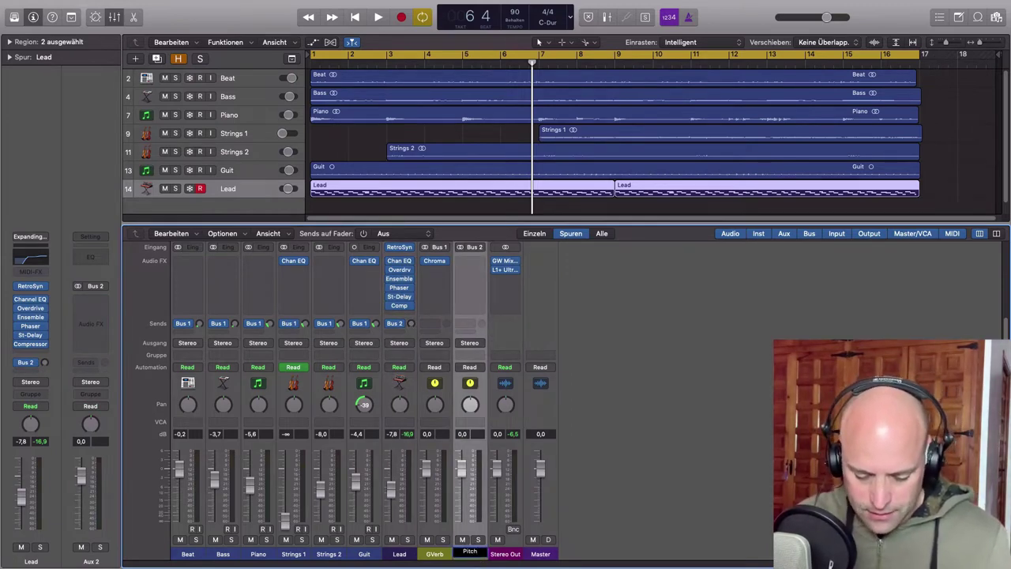
key(Return)
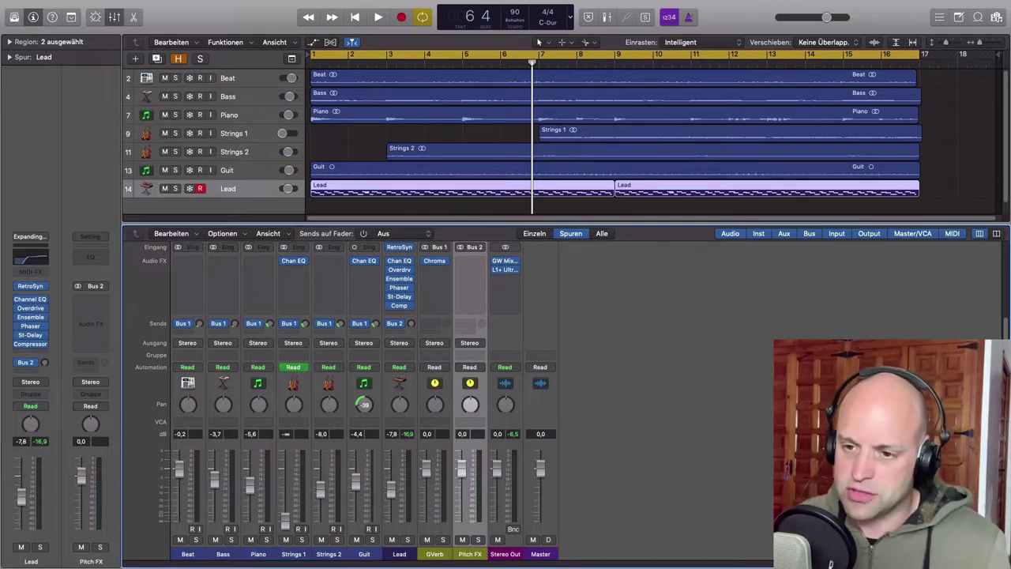
- Insert a stereo Pitch Shifter on the Pitch FX channel and move its window over the arrangement
click(478, 264)
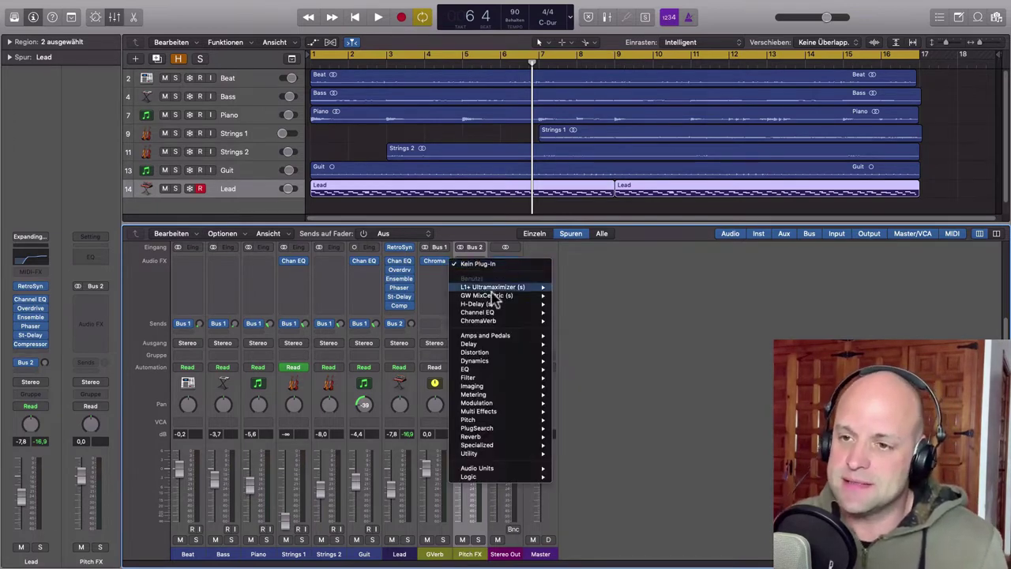
mouse_move(503, 307)
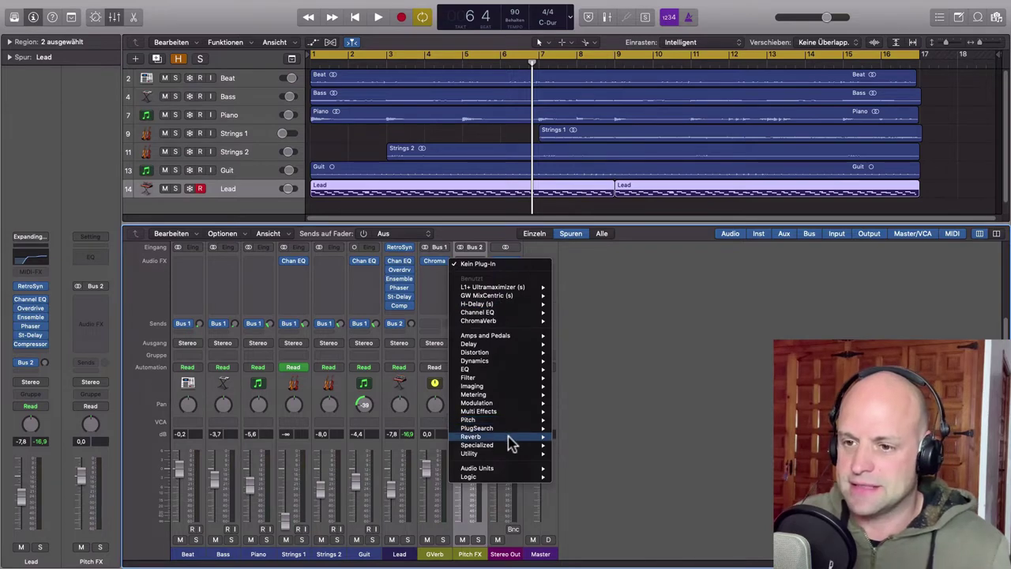
mouse_move(507, 422)
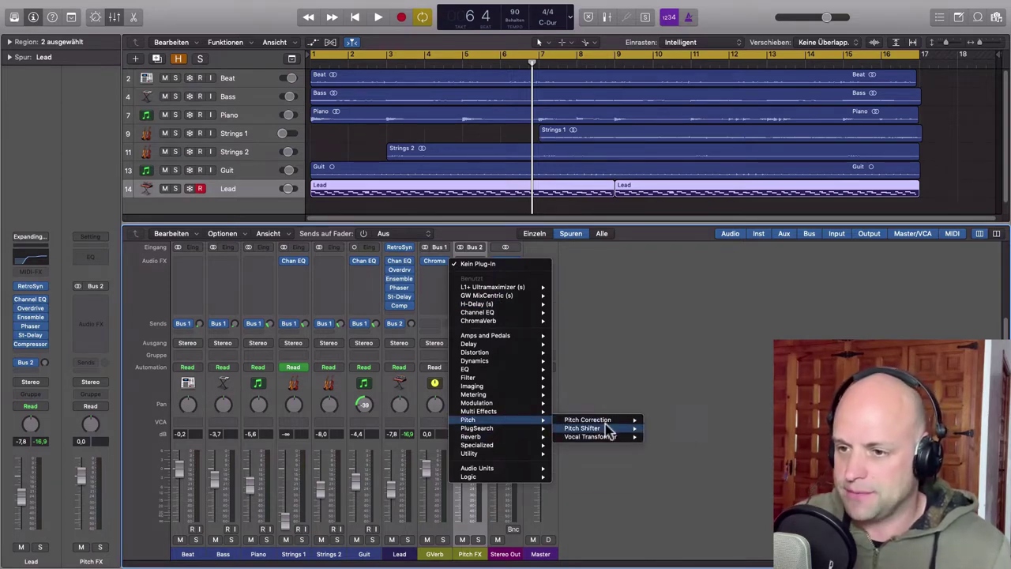
mouse_move(628, 428)
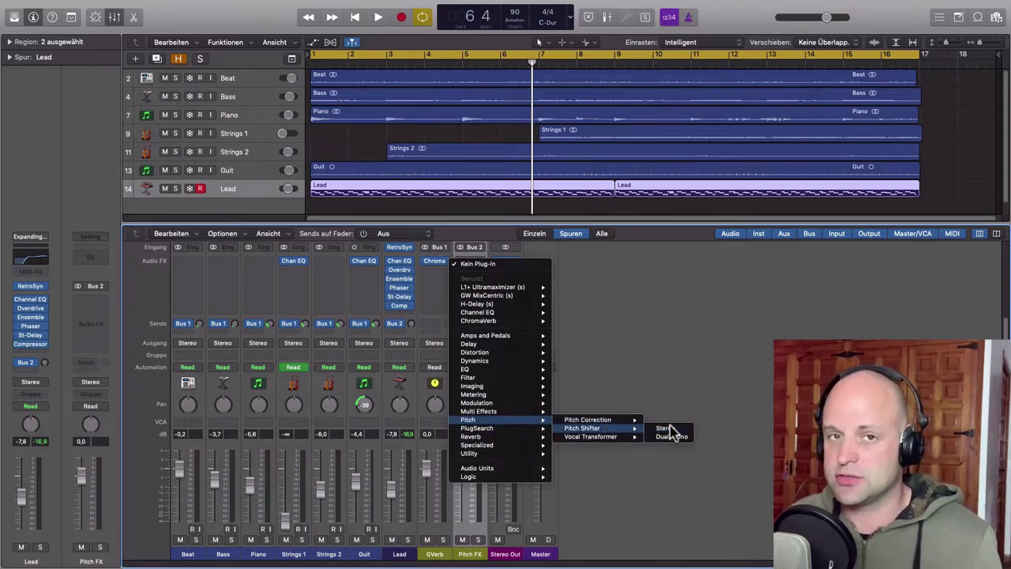
click(669, 427)
drag(209, 35, 694, 110)
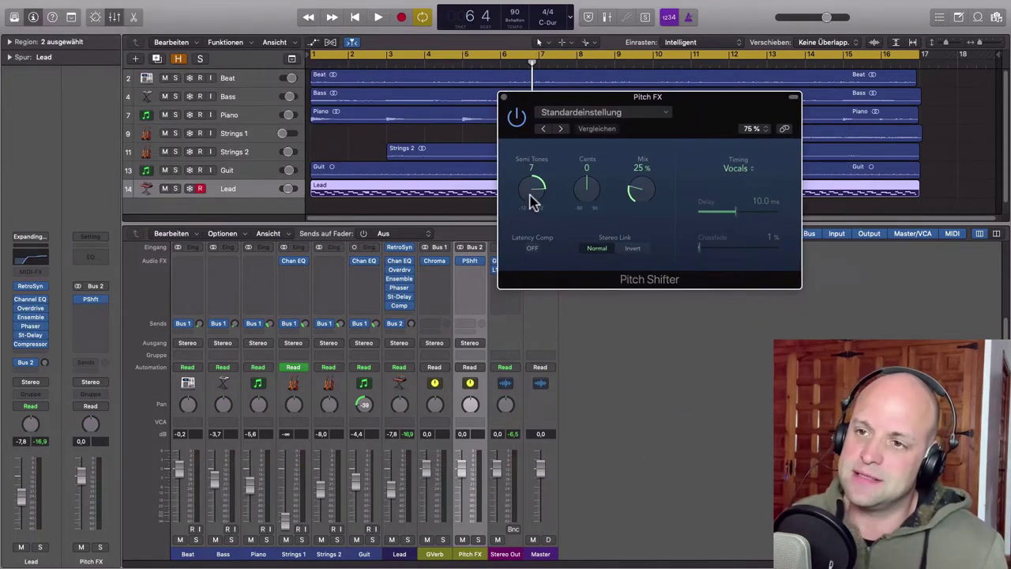
- Set the Pitch Shifter to 12 semitones with Pitch Tracking timing and latency compensation on
drag(530, 199, 535, 182)
drag(692, 119, 686, 111)
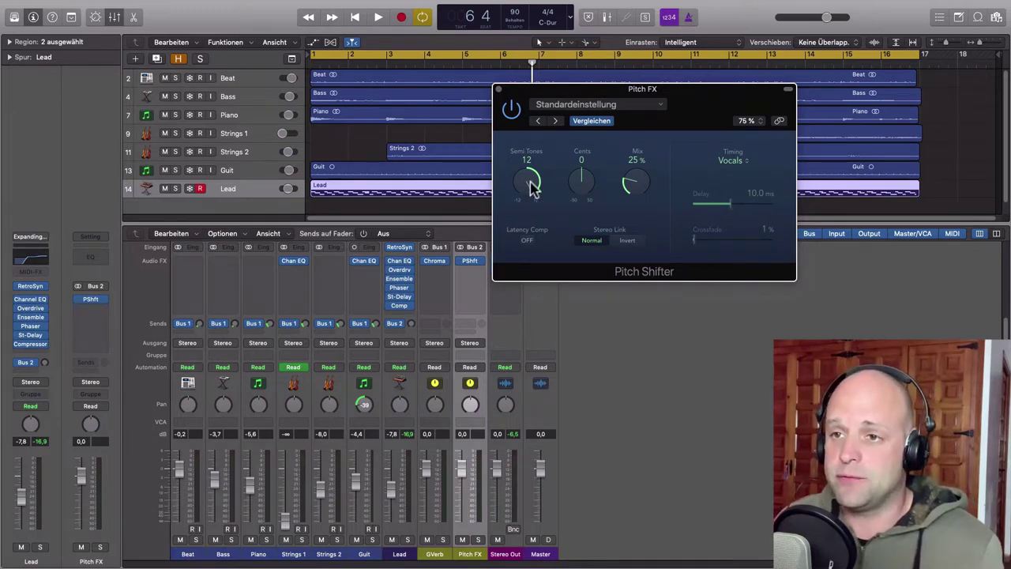
click(745, 162)
click(733, 202)
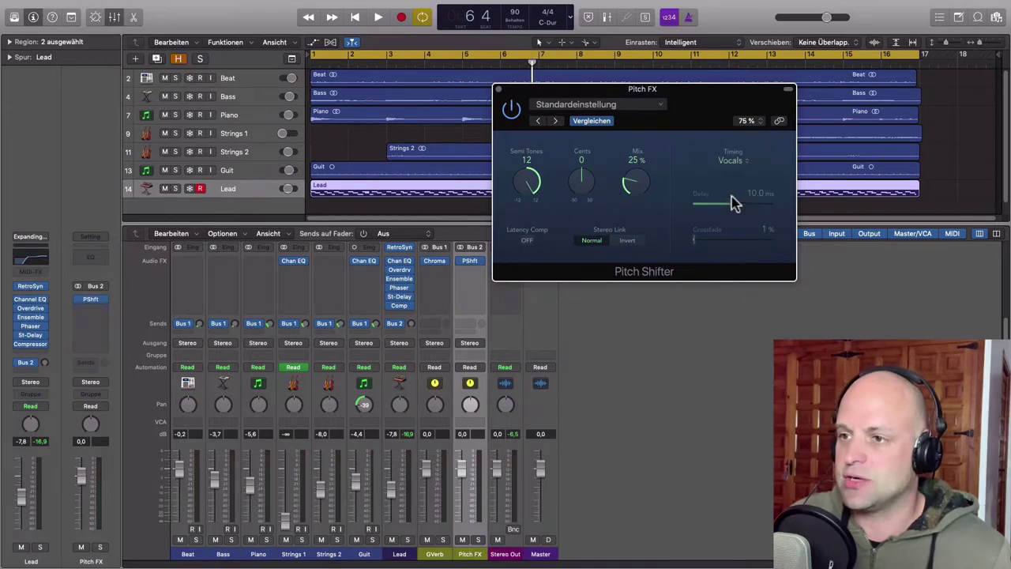
drag(689, 111, 740, 150)
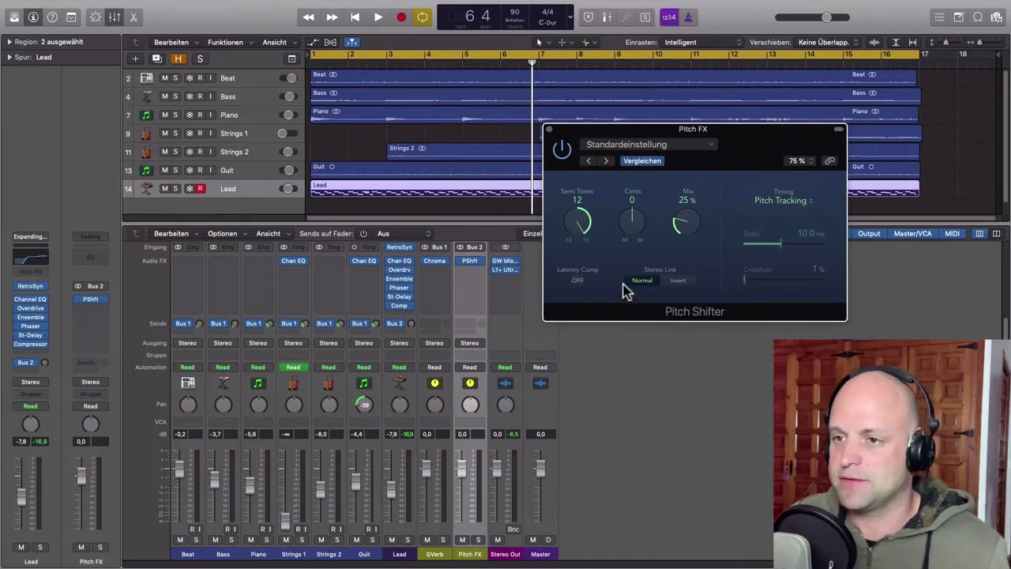
click(577, 281)
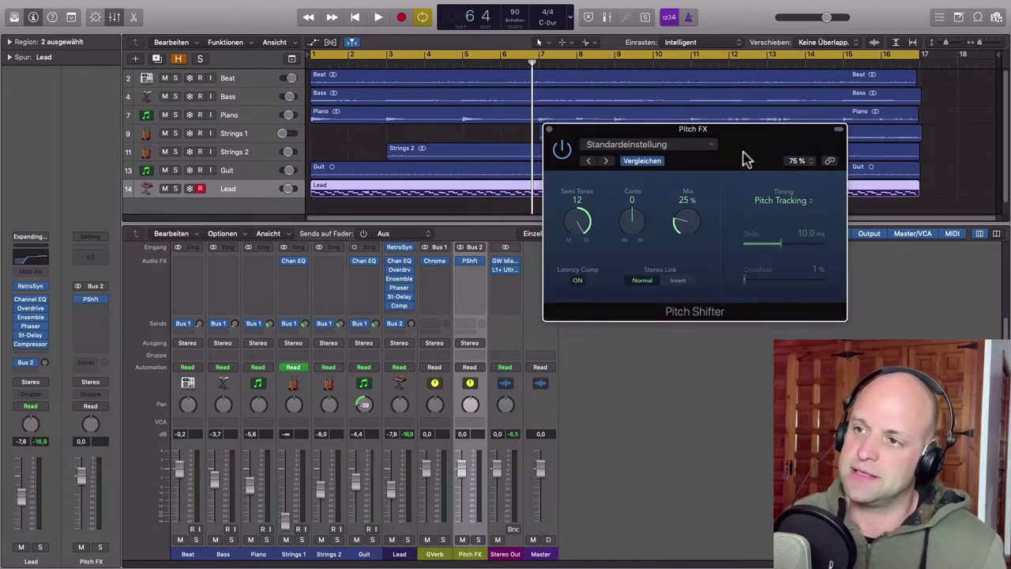
drag(747, 158, 780, 174)
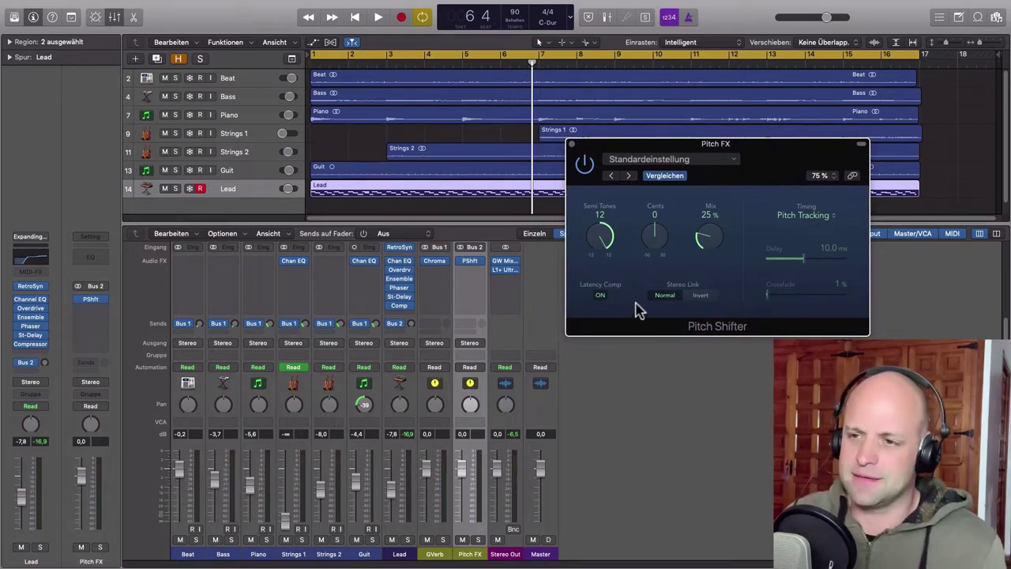
- Set the Pitch Shifter's mix to 100 % and move its window clear of the arrangement
click(466, 557)
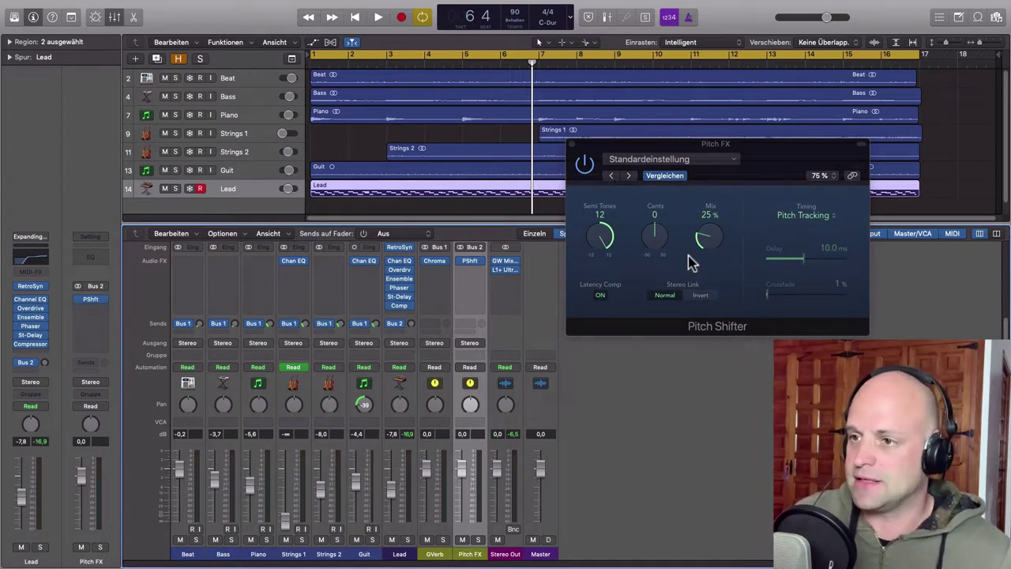
click(400, 557)
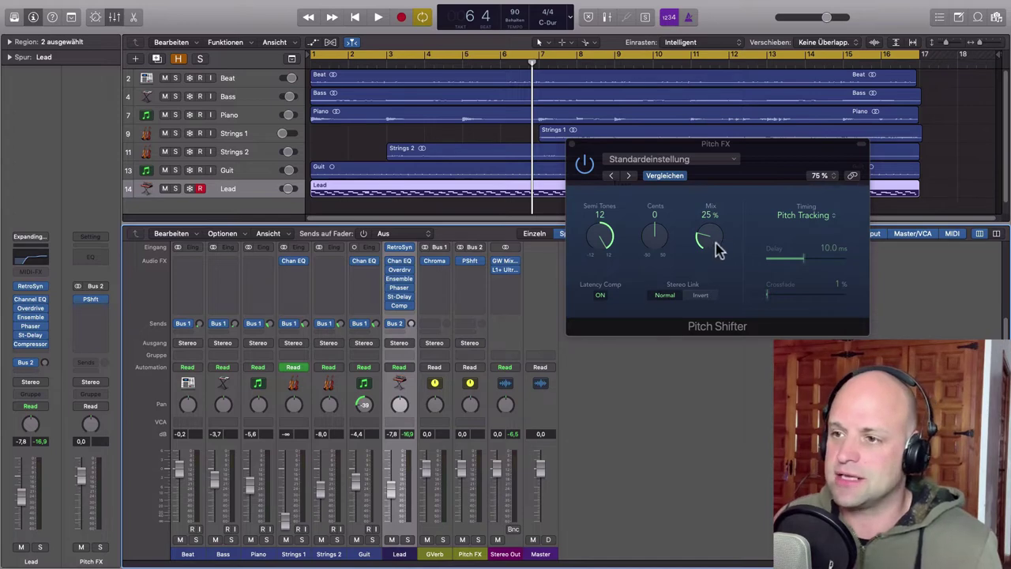
drag(709, 246, 671, 145)
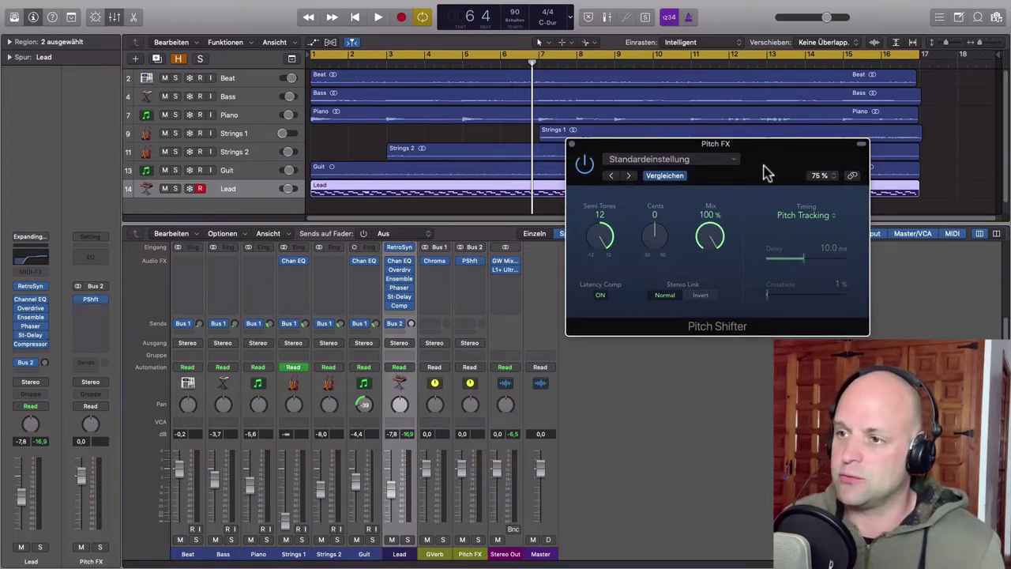
drag(763, 165, 779, 201)
- Play the soloed Lead from the start and raise its Bus 2 send to about -1.3 dB
click(399, 557)
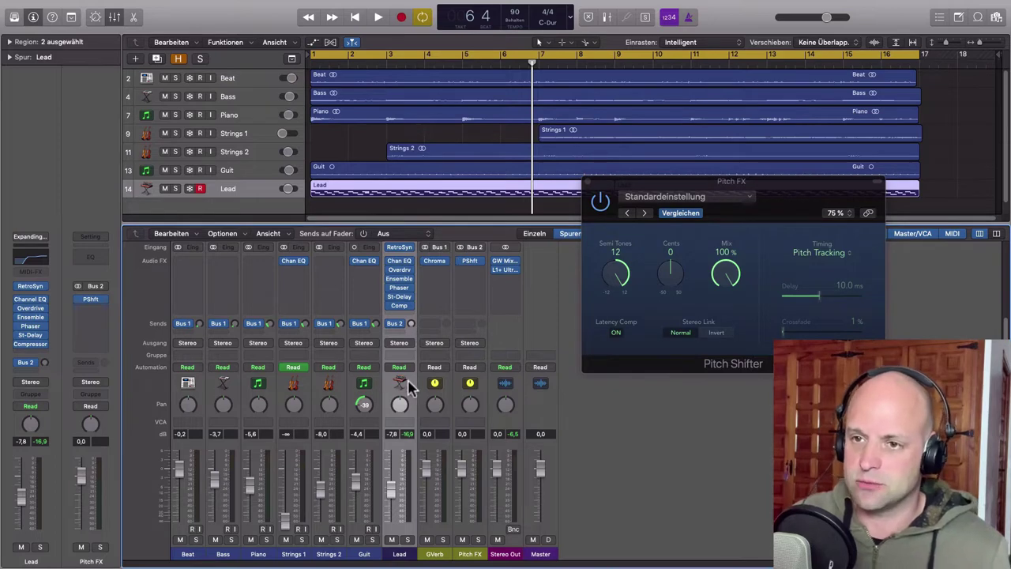
key(Return)
key(space)
click(408, 539)
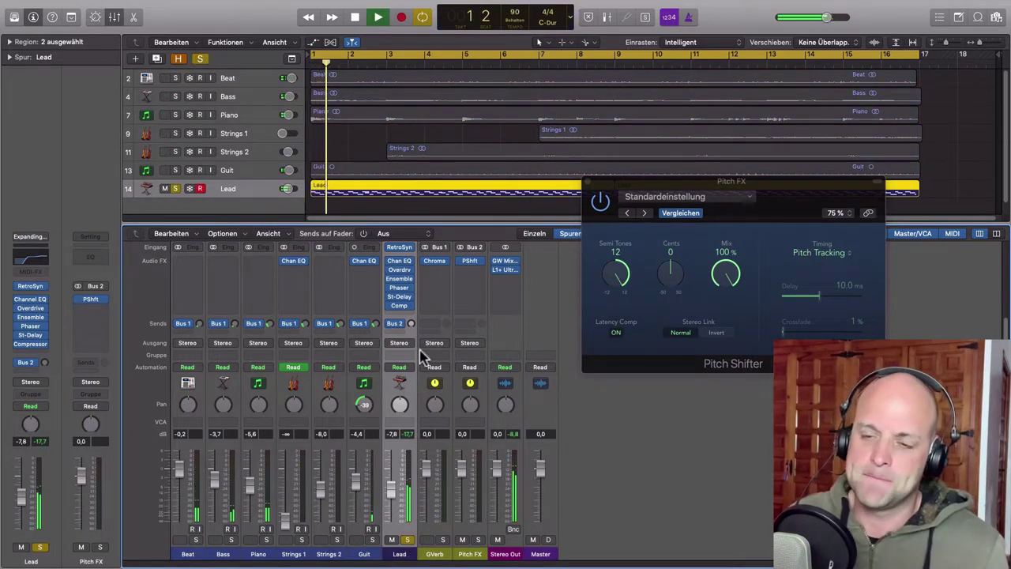
drag(410, 324, 396, 256)
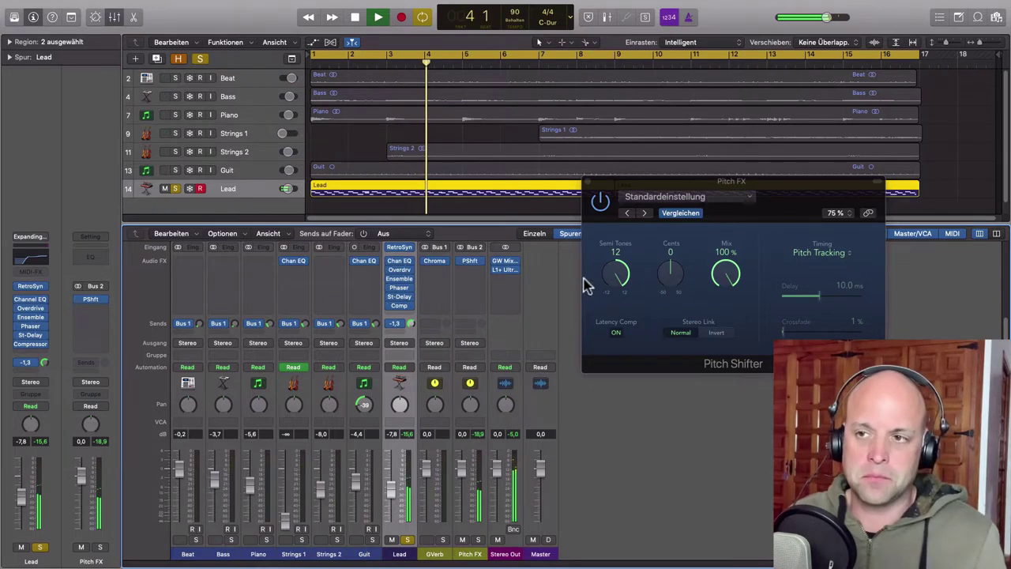
- Bypass and re-enable the Pitch Shifter during playback to compare the sound, and stop the playback
click(602, 199)
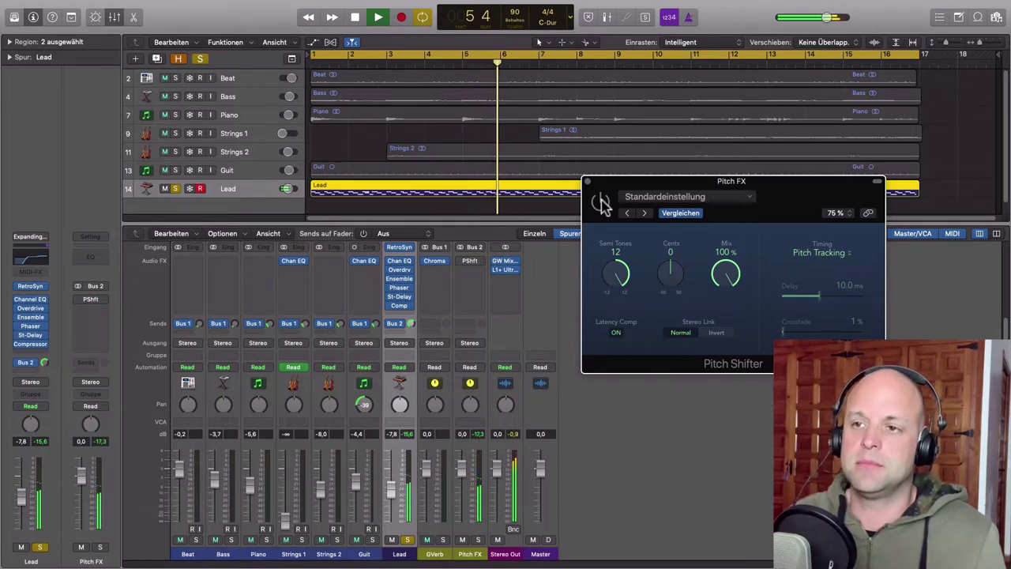
click(602, 202)
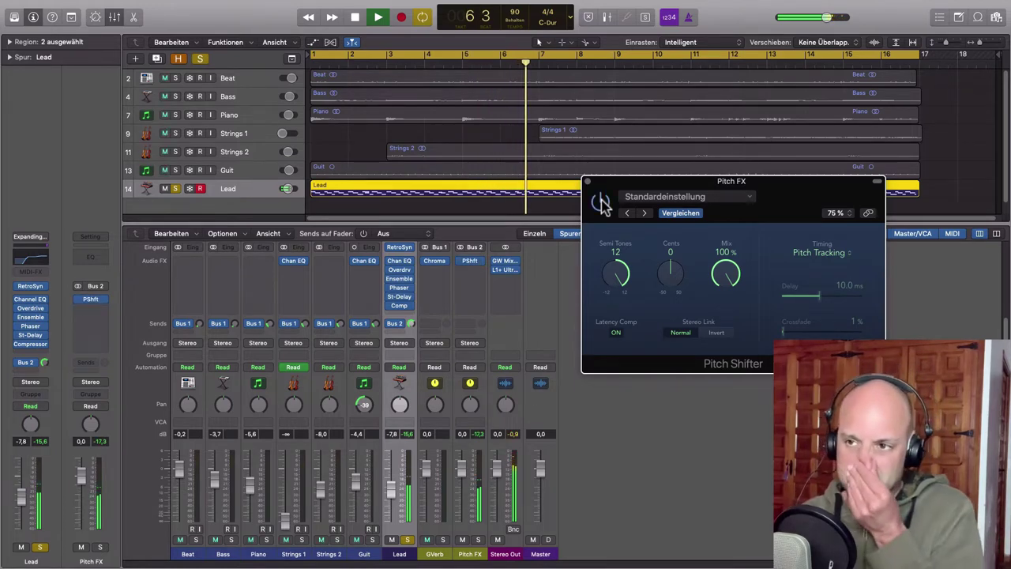
key(space)
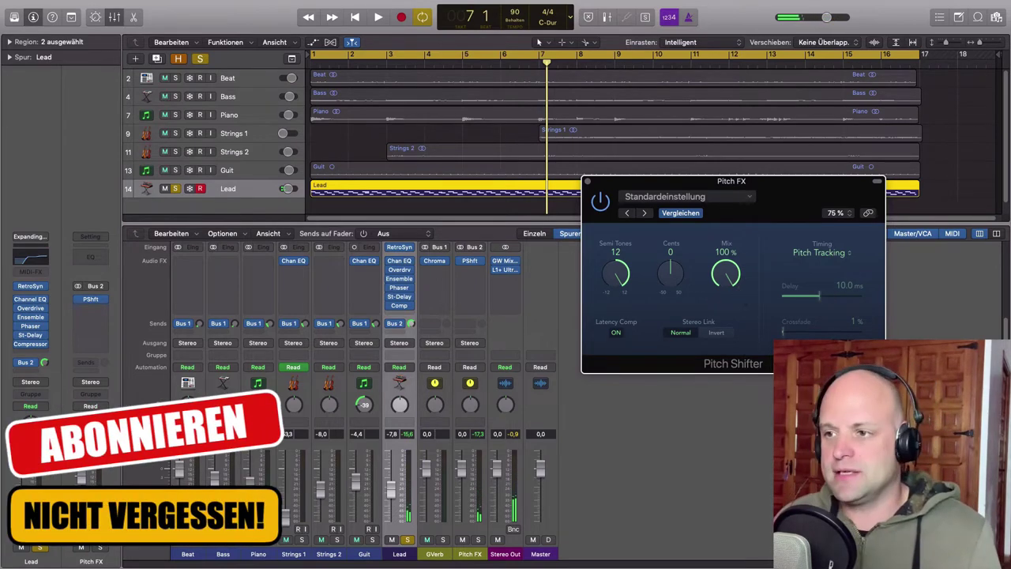
- Change the Pitch Shifter's timing mode to Manual
click(852, 253)
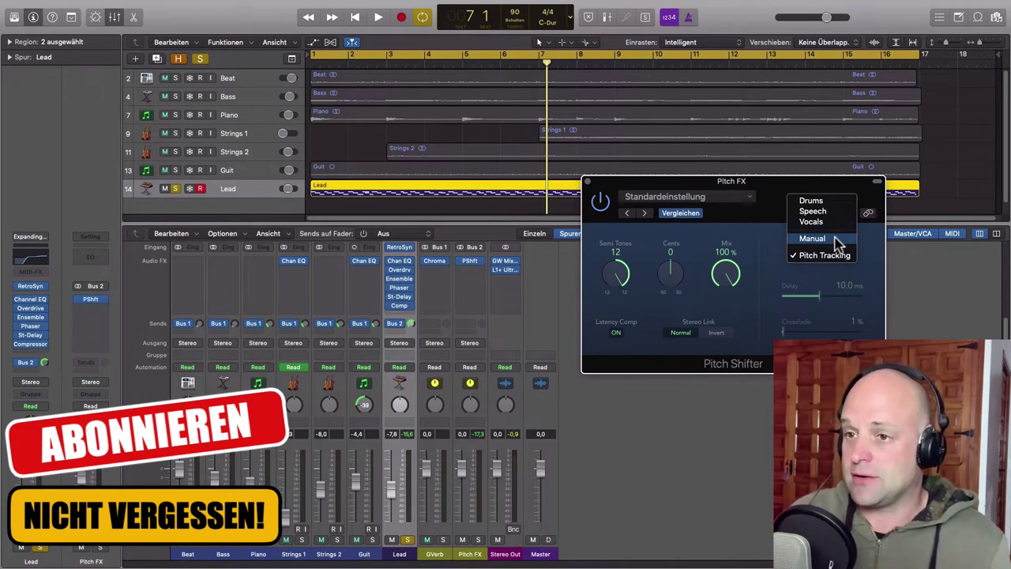
click(835, 241)
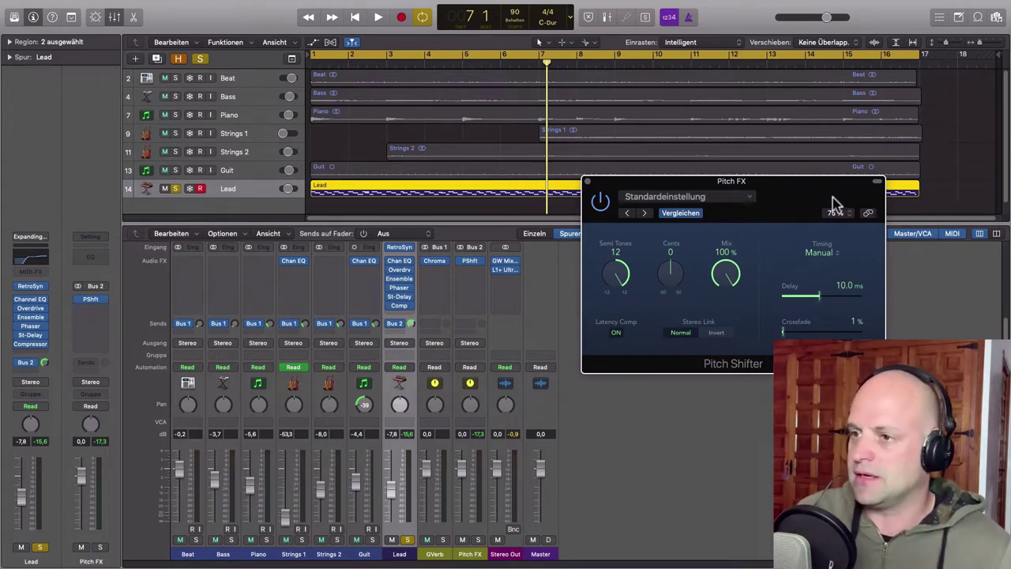
- Raise the Pitch Shifter's manual delay to 17 ms and on to 29 ms while playing the soloed Lead, and stop playback
drag(836, 204, 825, 231)
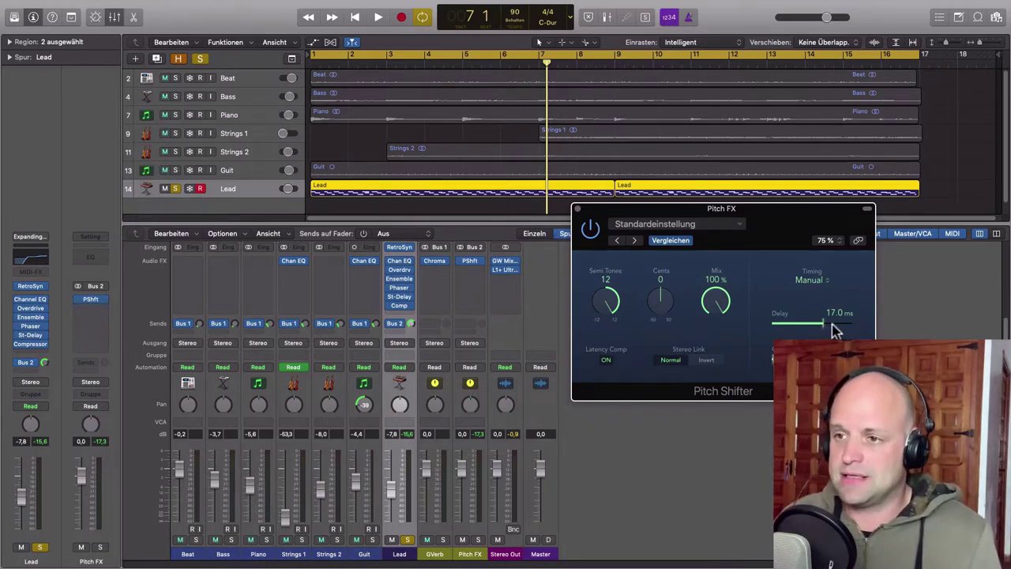
key(space)
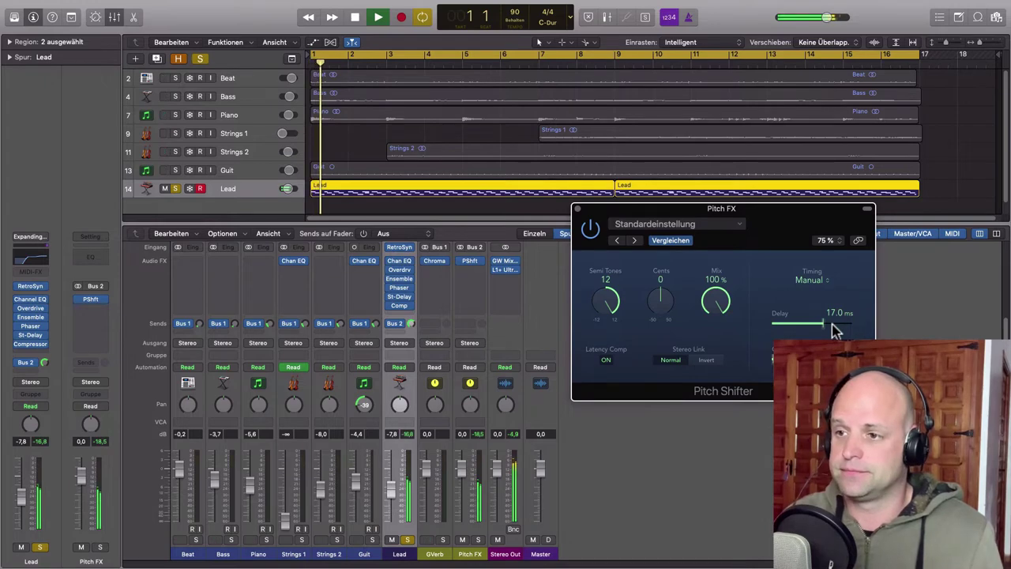
mouse_move(841, 329)
mouse_down()
mouse_move(819, 330)
mouse_move(834, 331)
mouse_up()
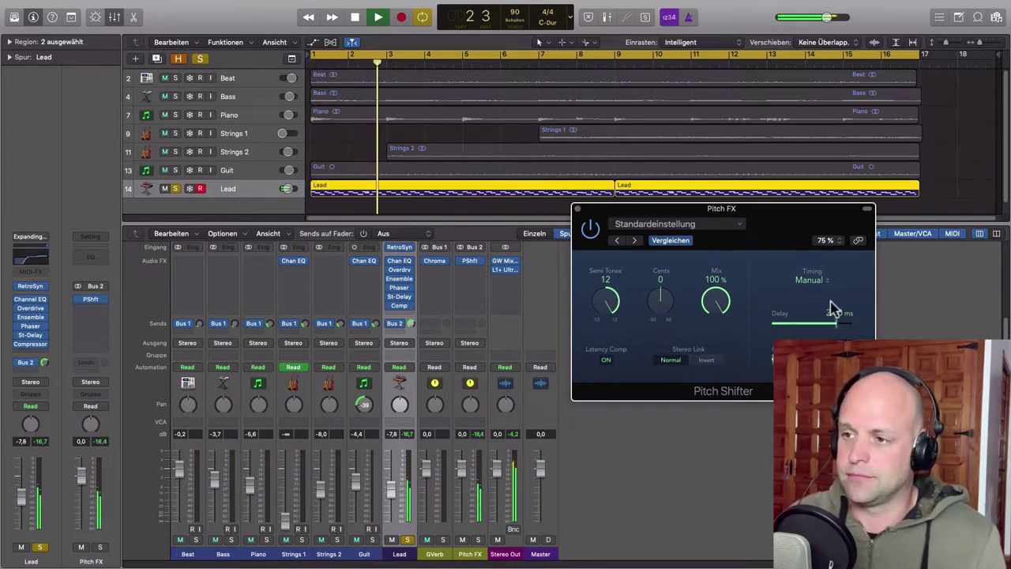
key(space)
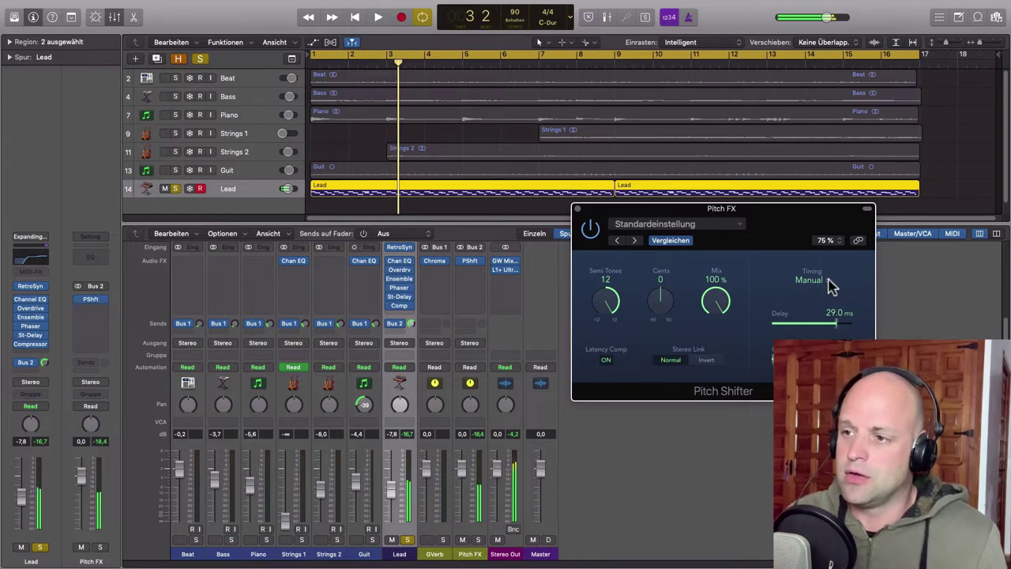
- Change the Pitch Shifter's timing mode to Pitch Tracking and close its window
click(814, 280)
click(825, 301)
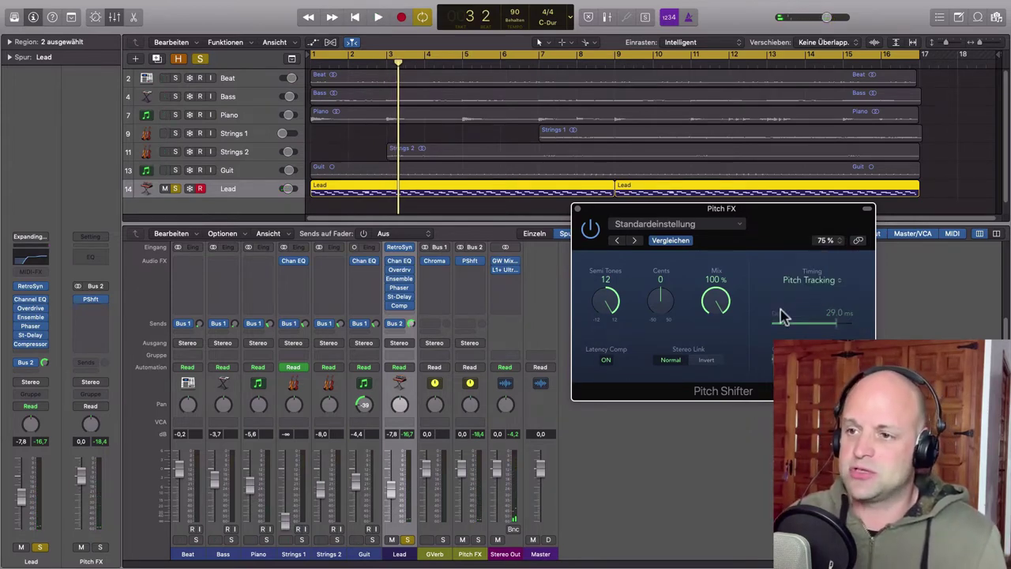
drag(777, 221, 805, 219)
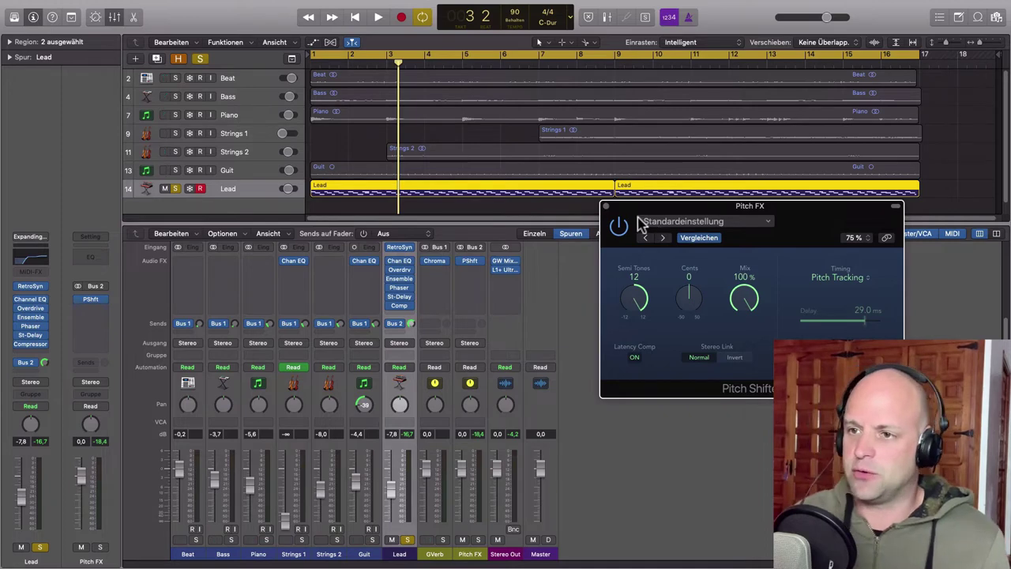
click(606, 207)
- Insert a stereo H-Delay after the Pitch Shifter on the Pitch FX channel
scroll(614, 197, down, 1)
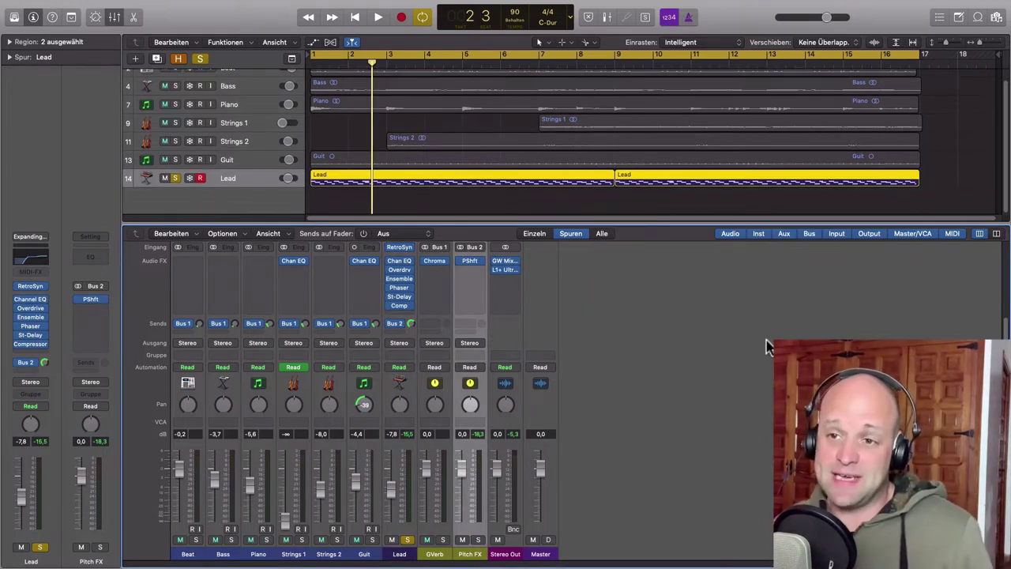
click(475, 264)
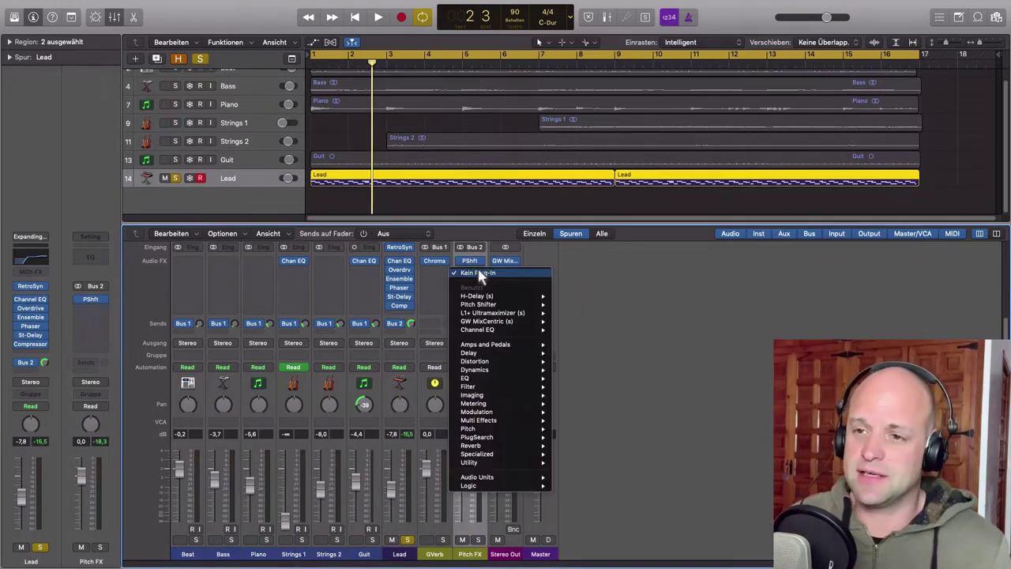
mouse_move(482, 295)
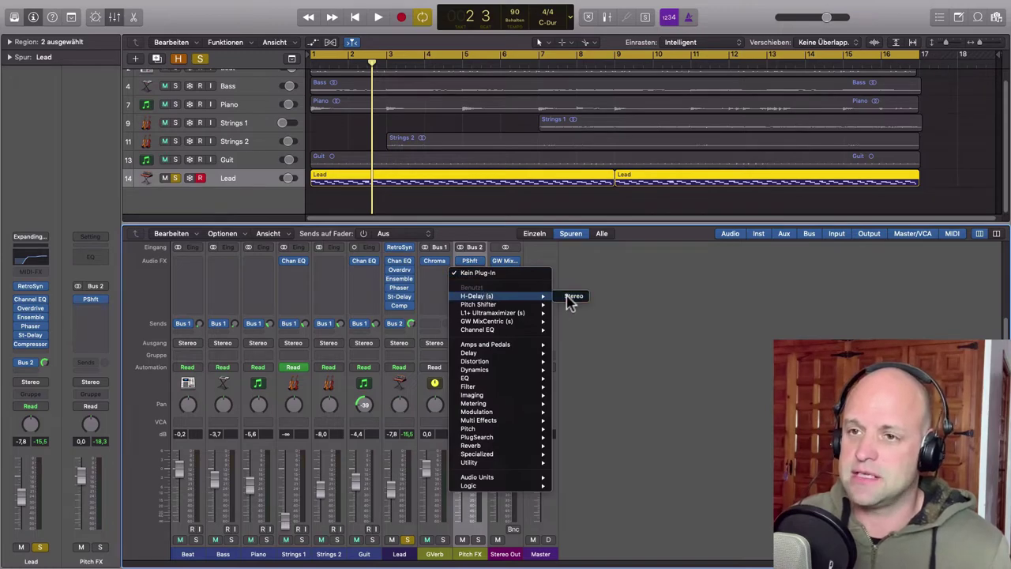
click(570, 295)
- Load the Full Reset preset in H-Delay and move its window clear of the channel strips
click(177, 35)
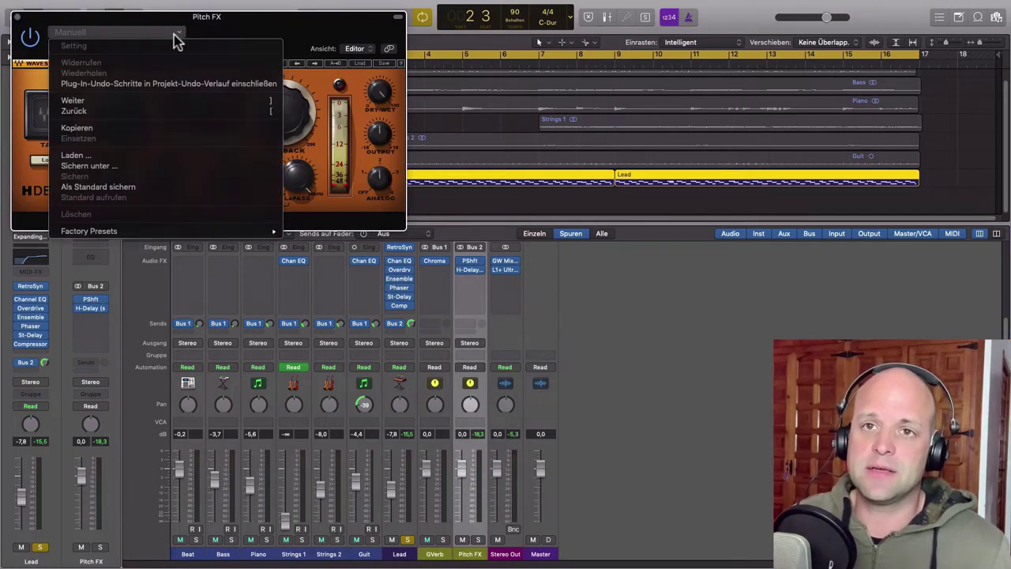
mouse_move(229, 230)
click(324, 10)
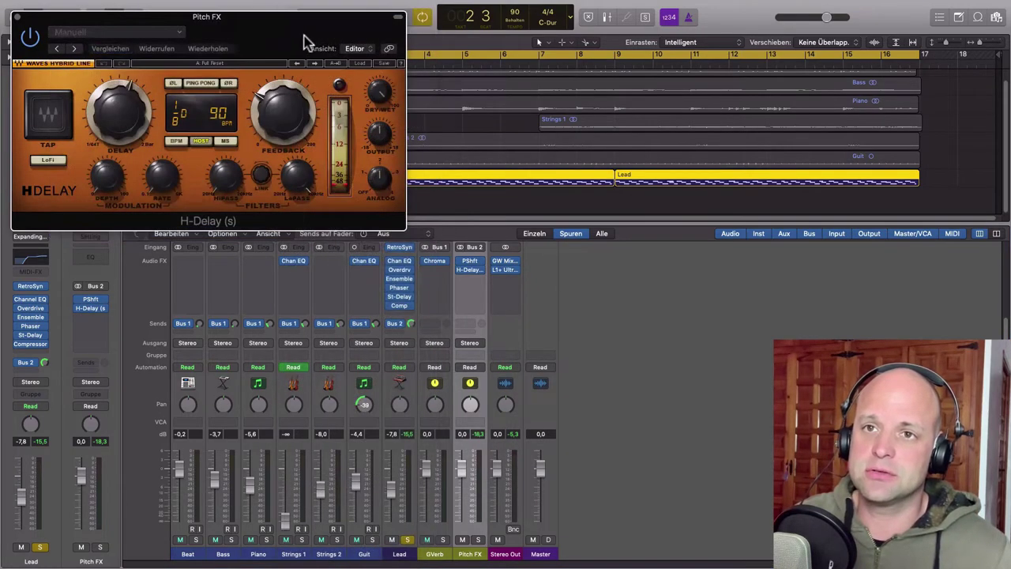
drag(305, 40, 810, 201)
- Set H-Delay's delay time to 1/16 and its dry/wet to 100, repositioning the window for access to the knobs
drag(642, 281, 646, 312)
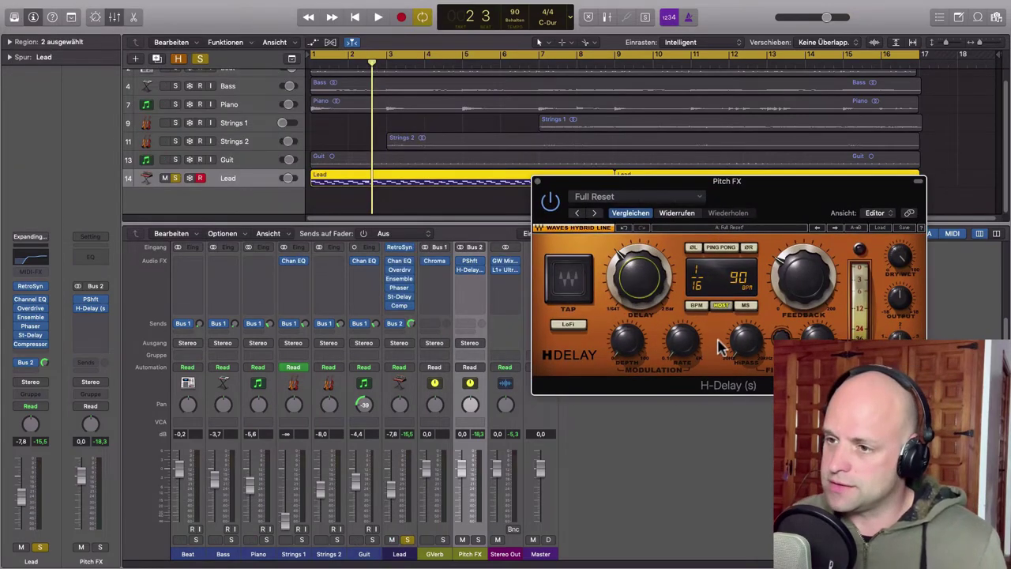
drag(778, 219, 713, 179)
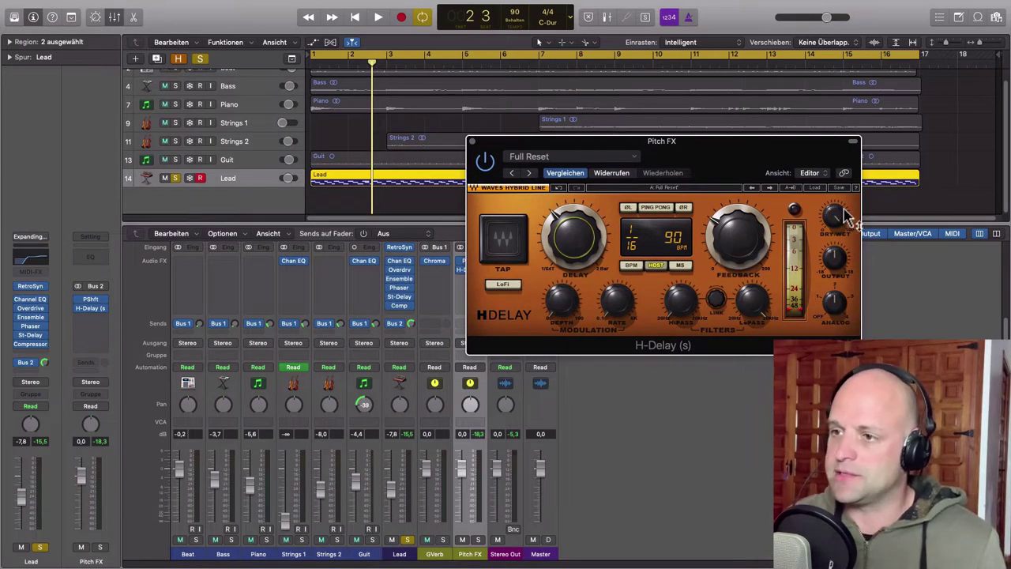
drag(834, 216, 834, 227)
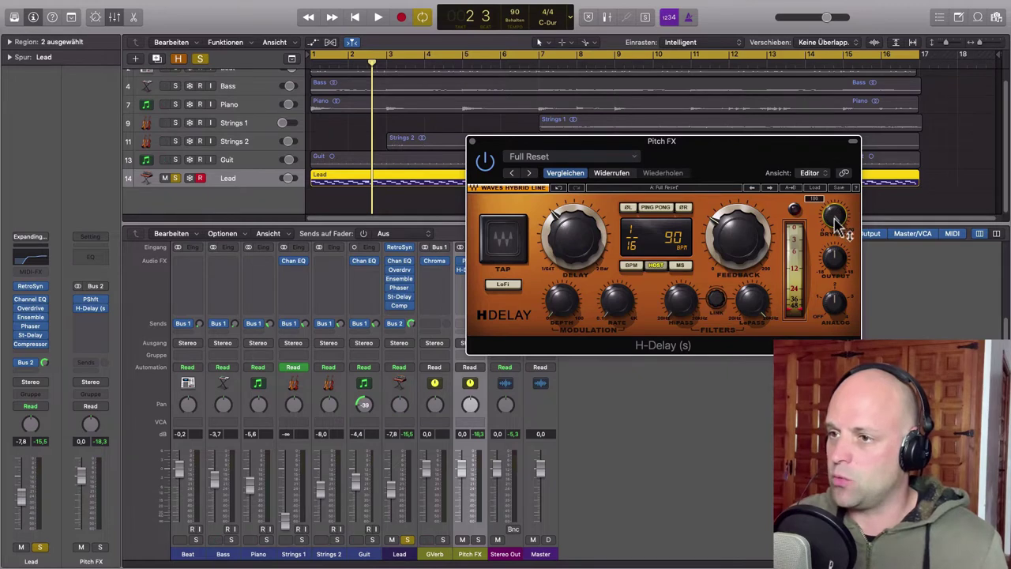
drag(755, 169, 774, 162)
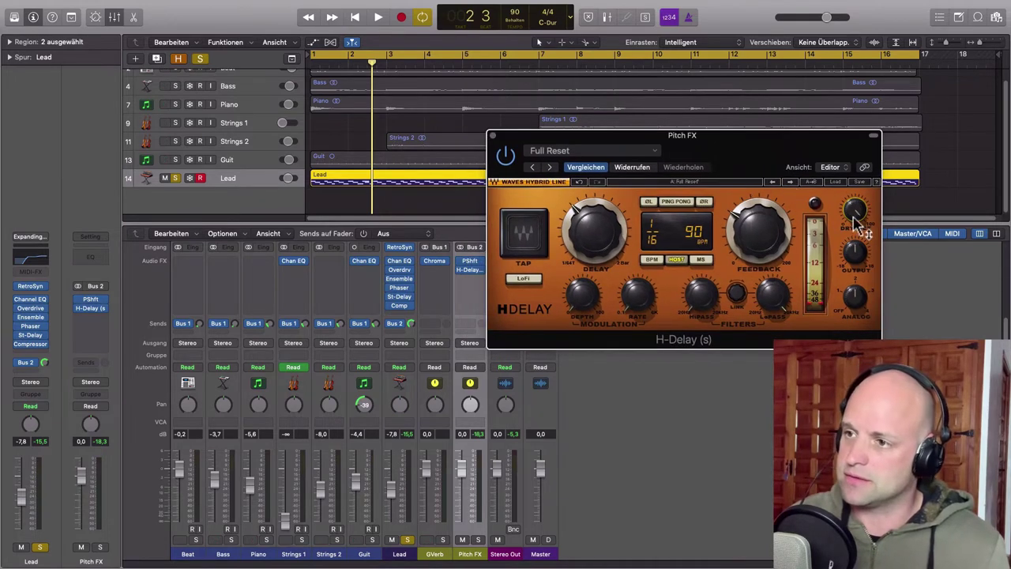
drag(770, 136, 790, 188)
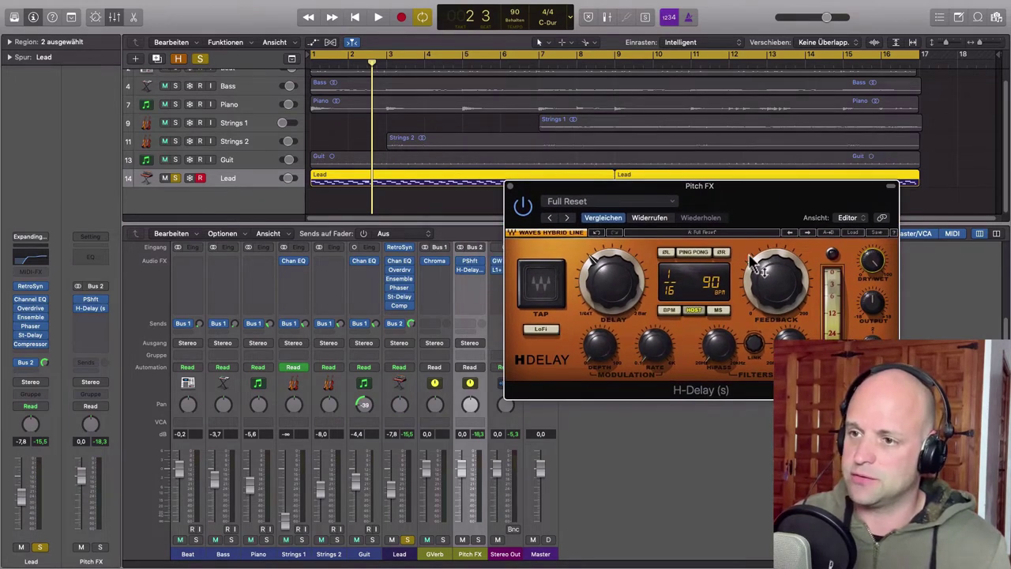
- Play the soloed Lead from the start to hear the 1/16 delay, and stop playback
key(Return)
key(space)
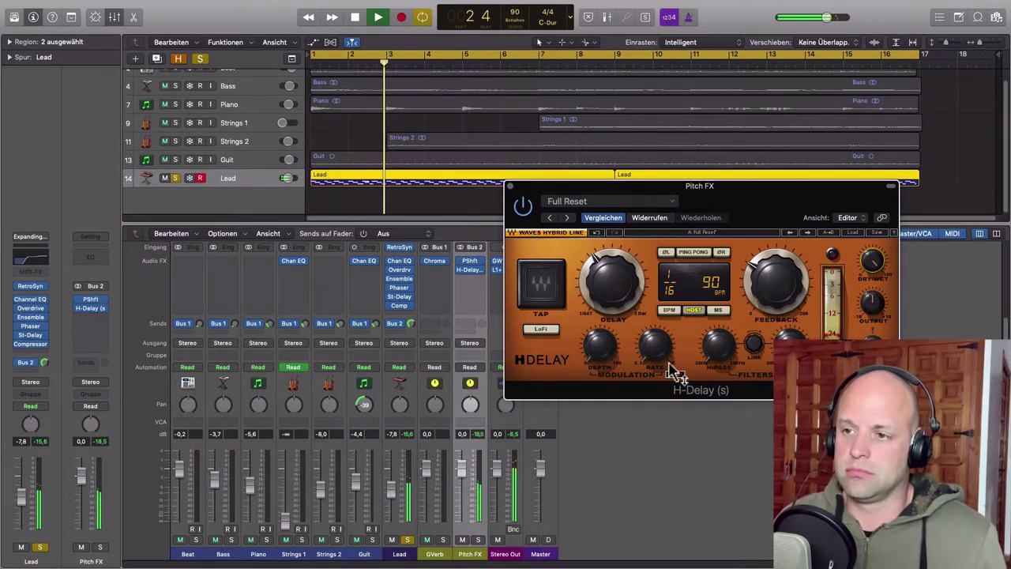
key(space)
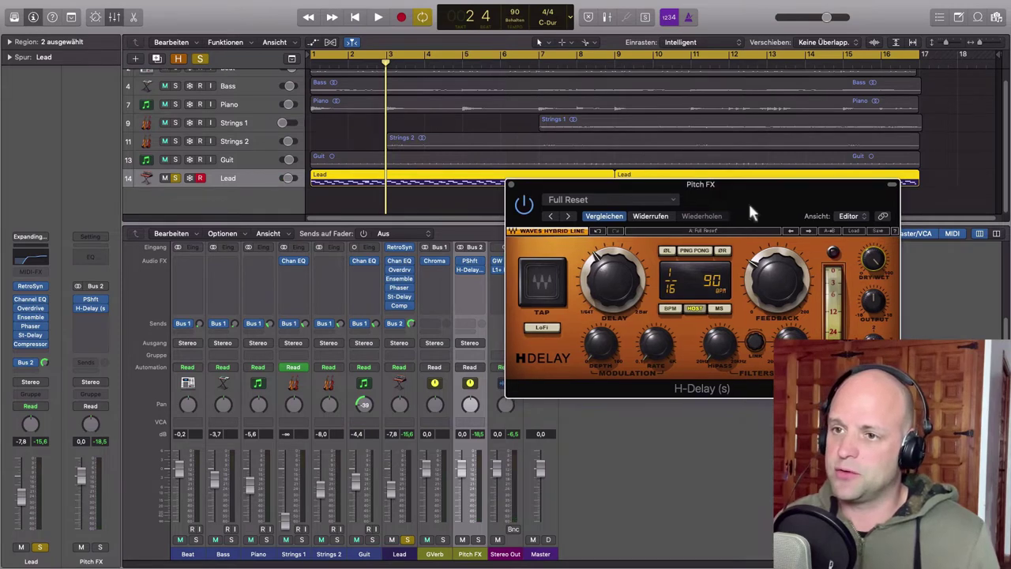
- Try H-Delay times of 1/32 dotted, 1/16 triplet and 1/8 during playback, settle on 1/8 dotted, and stop
drag(748, 187, 761, 87)
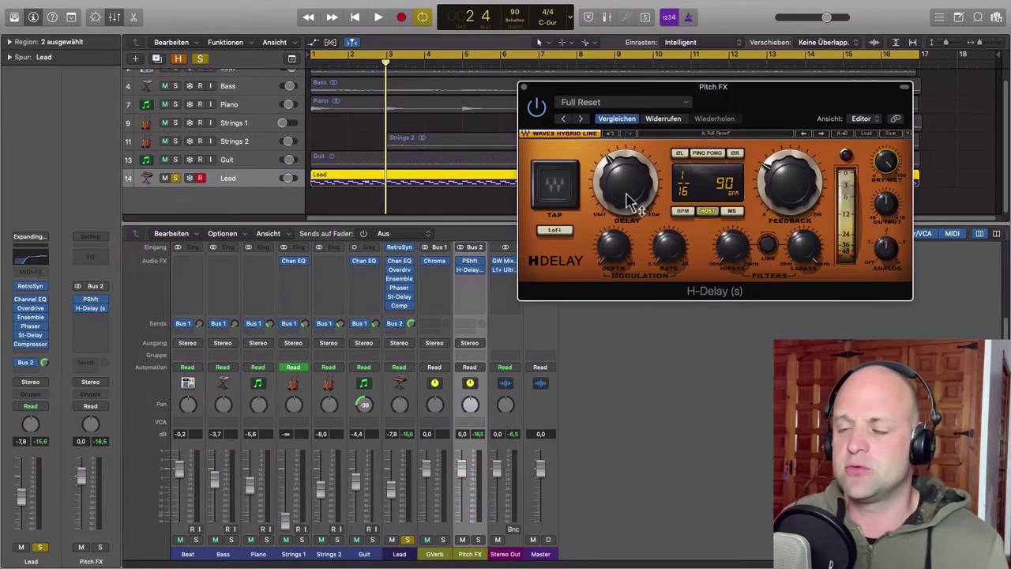
drag(630, 195, 632, 180)
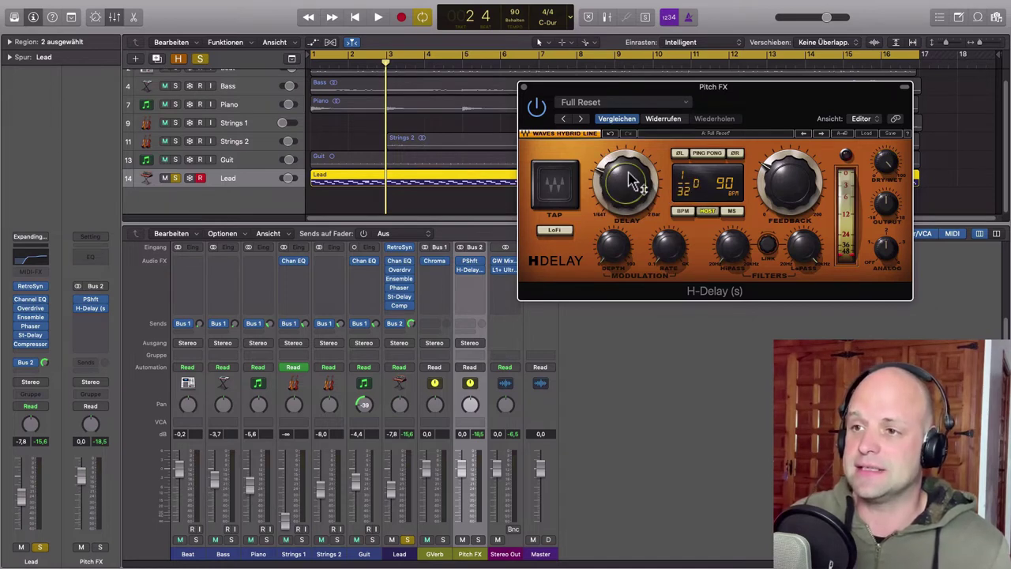
key(space)
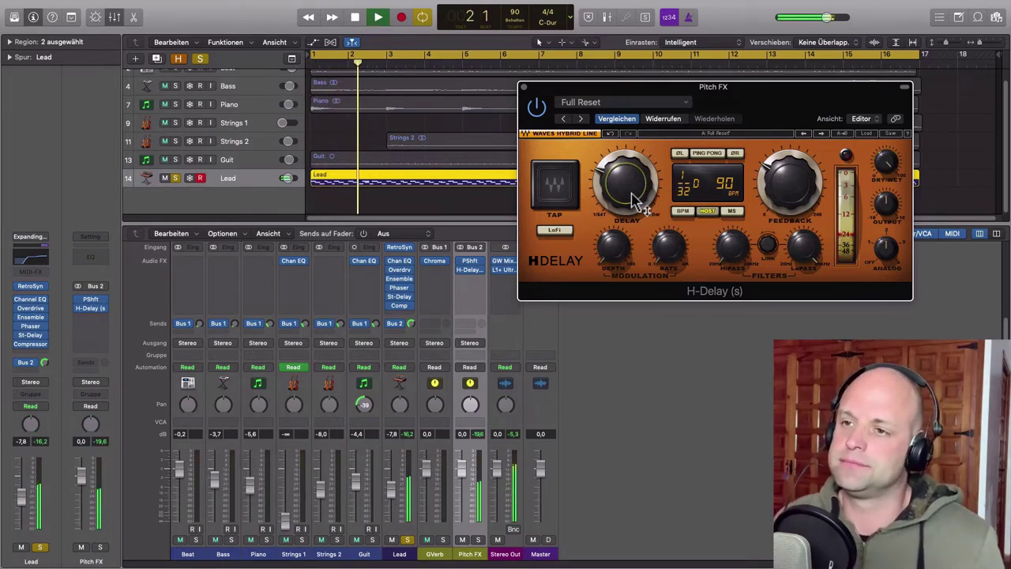
drag(638, 199, 638, 202)
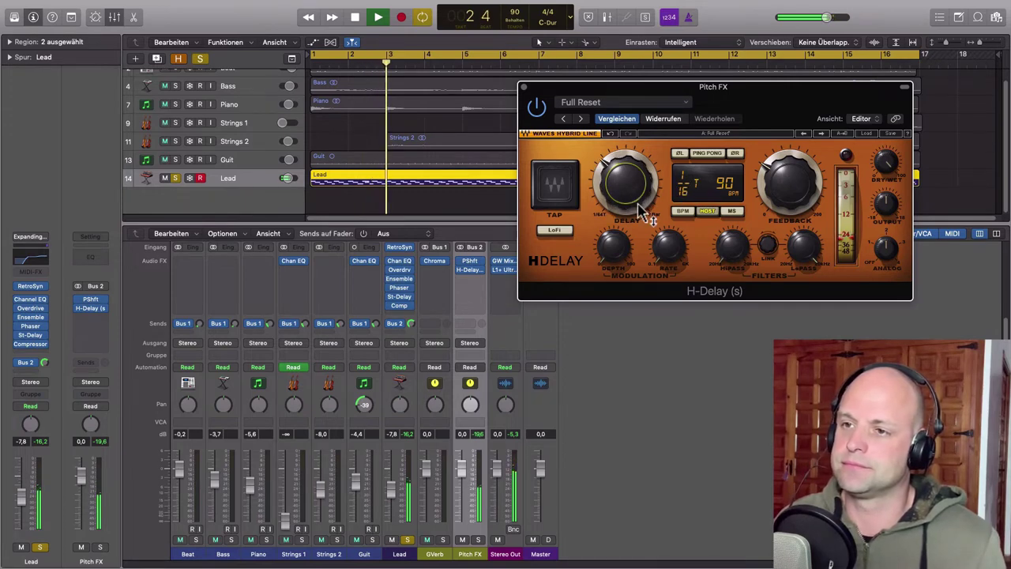
drag(632, 202, 632, 203)
drag(750, 115, 759, 151)
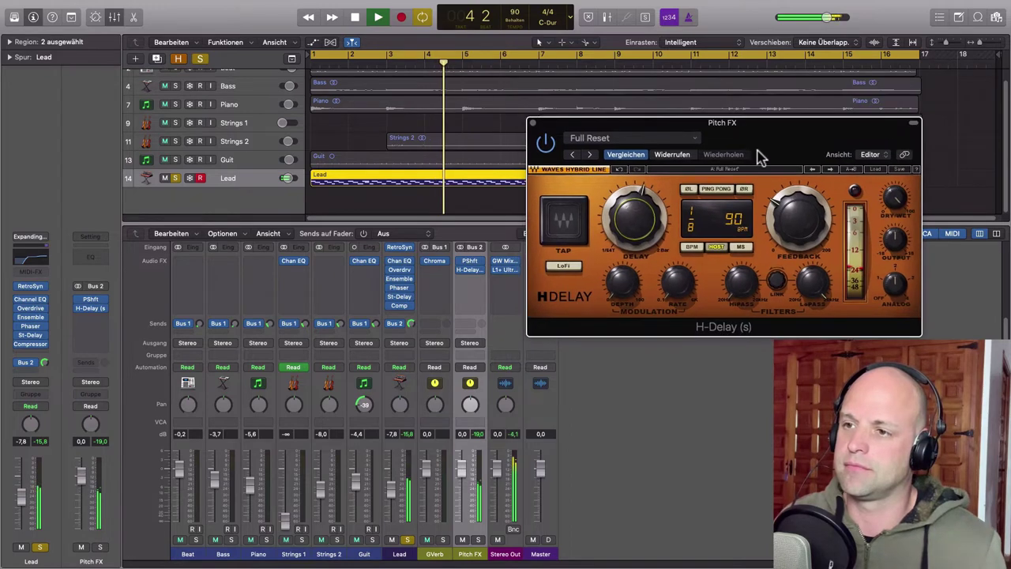
drag(631, 234, 631, 226)
drag(759, 140, 764, 203)
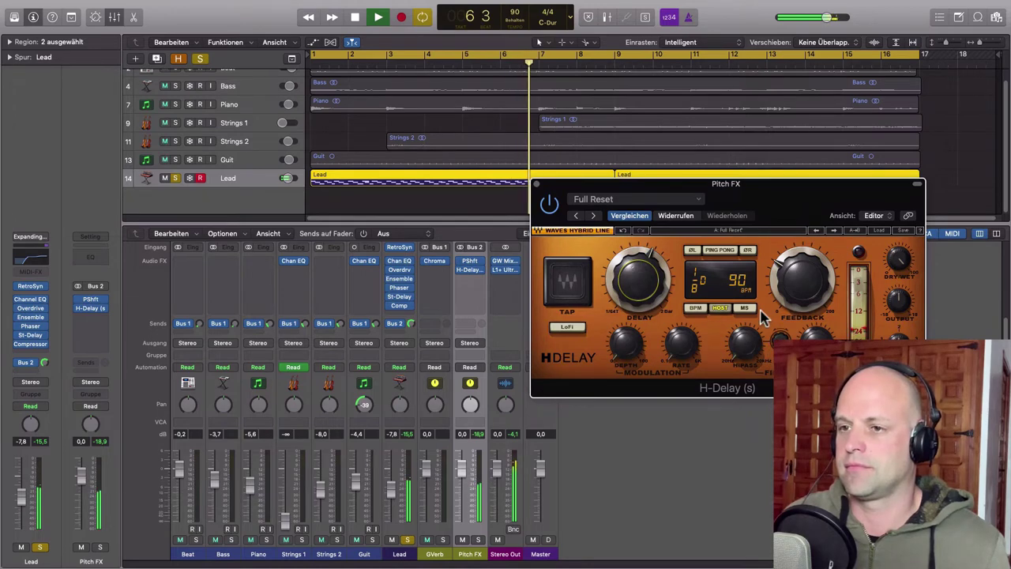
key(space)
- Replay the Lead from the start to judge the dotted 1/8 delay, and stop playback
key(space)
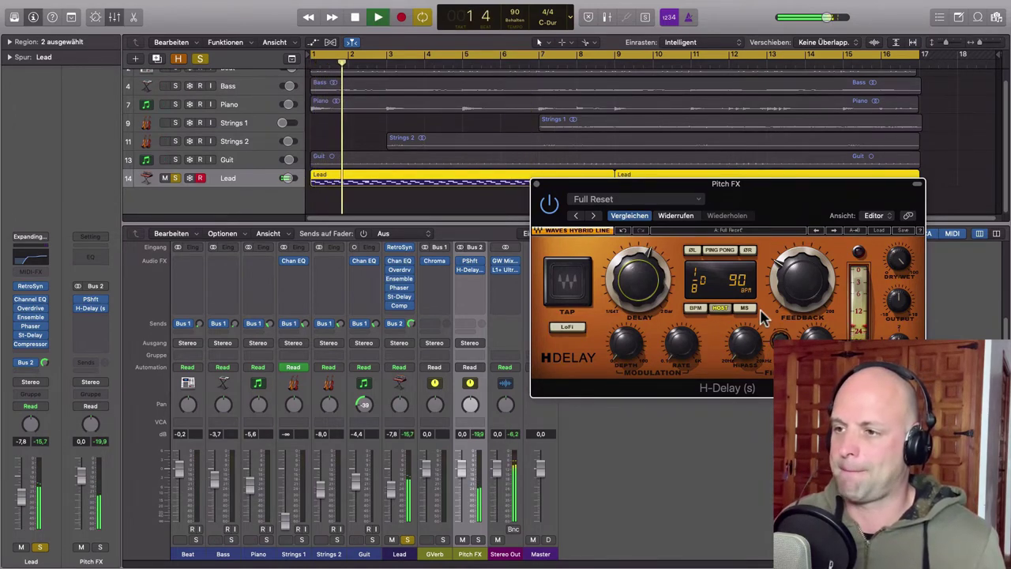
drag(802, 207, 793, 211)
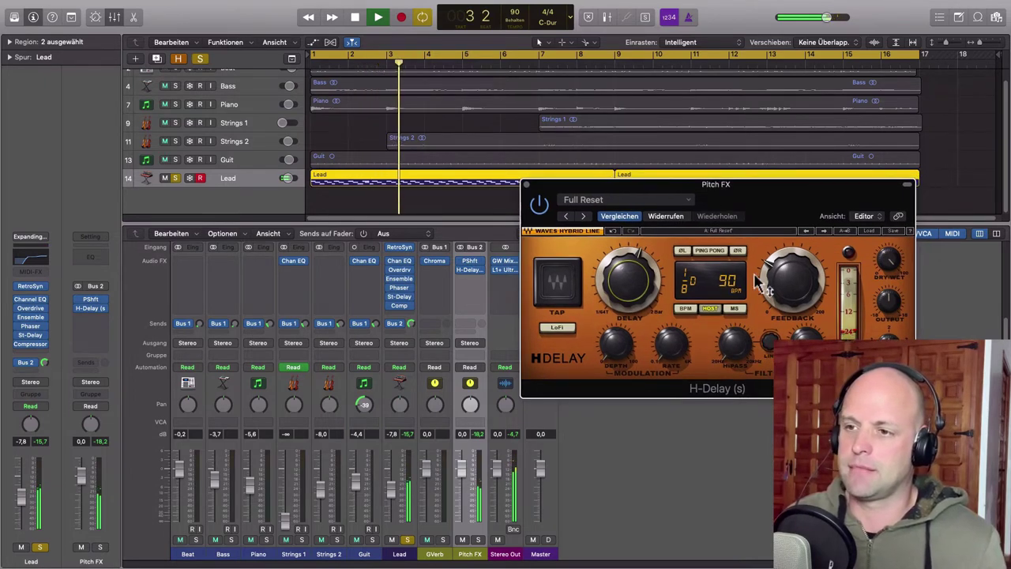
key(space)
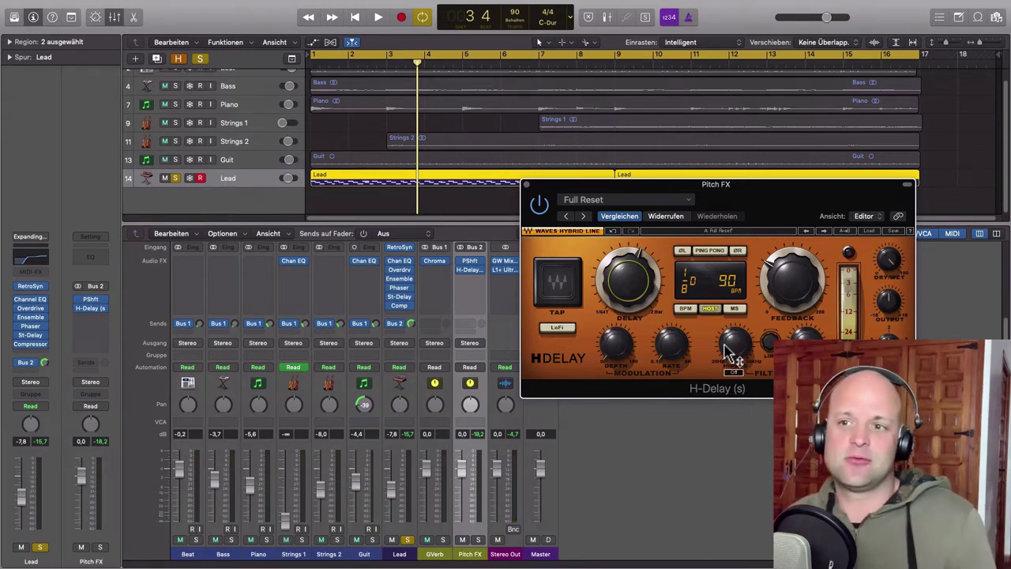
- Reopen the Pitch Shifter on the Pitch FX channel to review its settings, and close it again
click(473, 263)
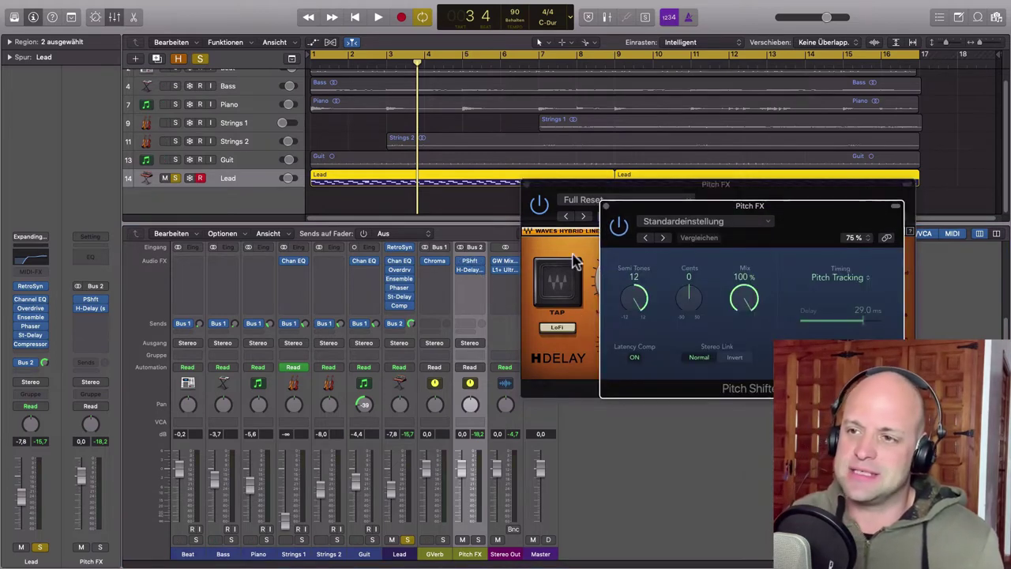
drag(786, 237, 854, 270)
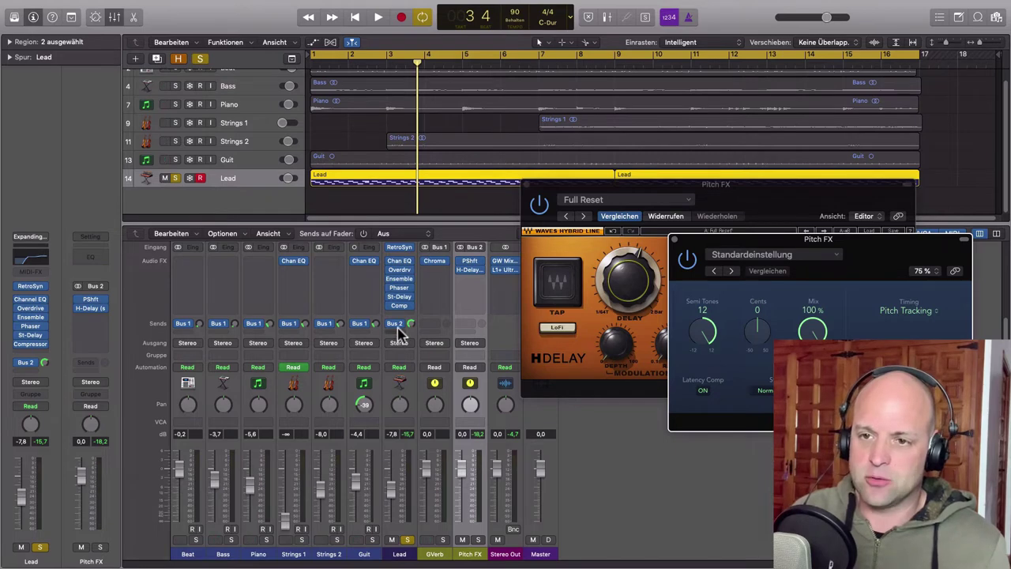
drag(836, 252, 790, 261)
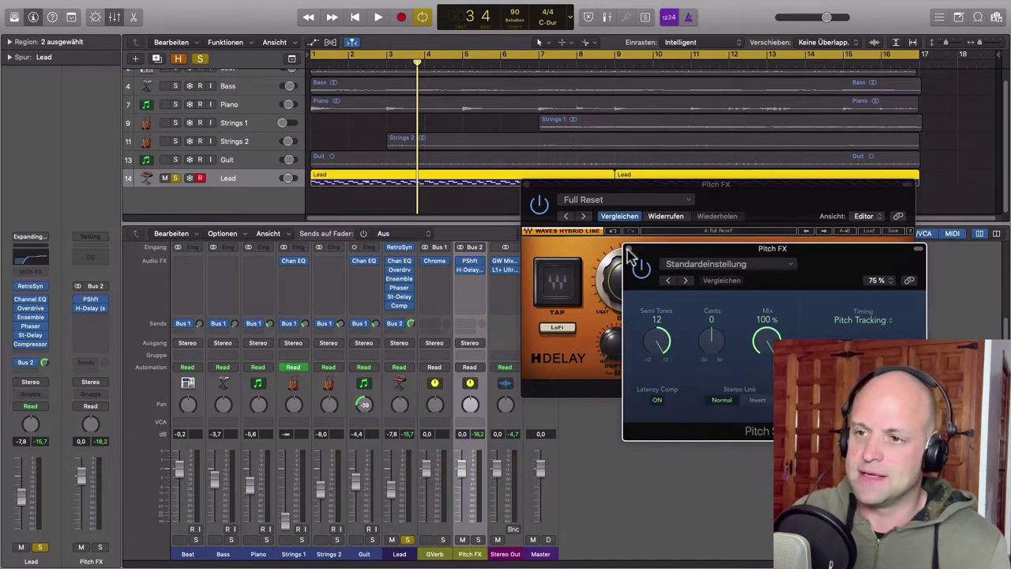
click(629, 250)
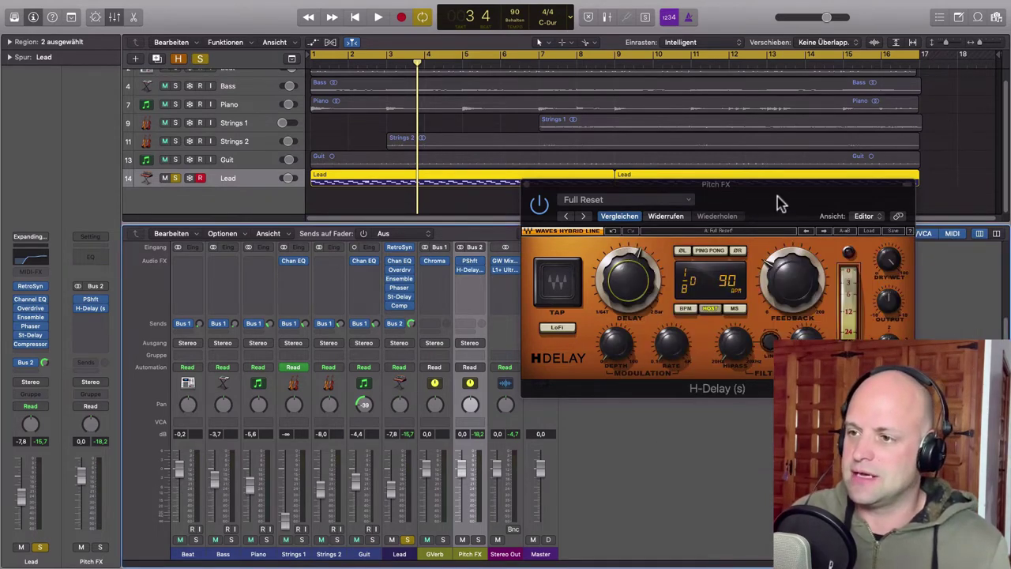
- Raise H-Delay's high-pass filter and lower its low-pass filter to narrow the delayed signal, and move the window aside
drag(778, 203, 768, 162)
drag(720, 303, 721, 300)
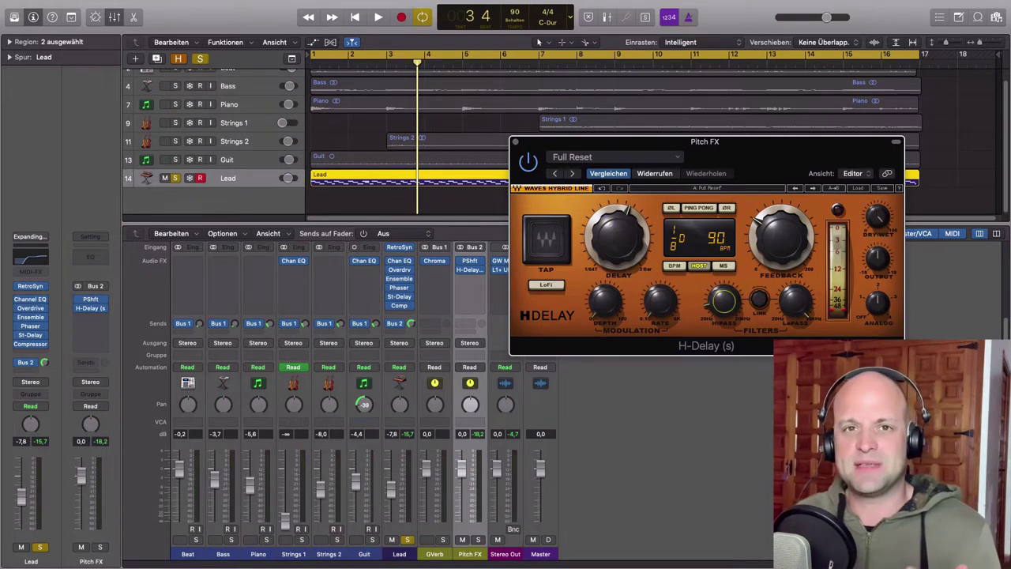
drag(761, 178, 785, 189)
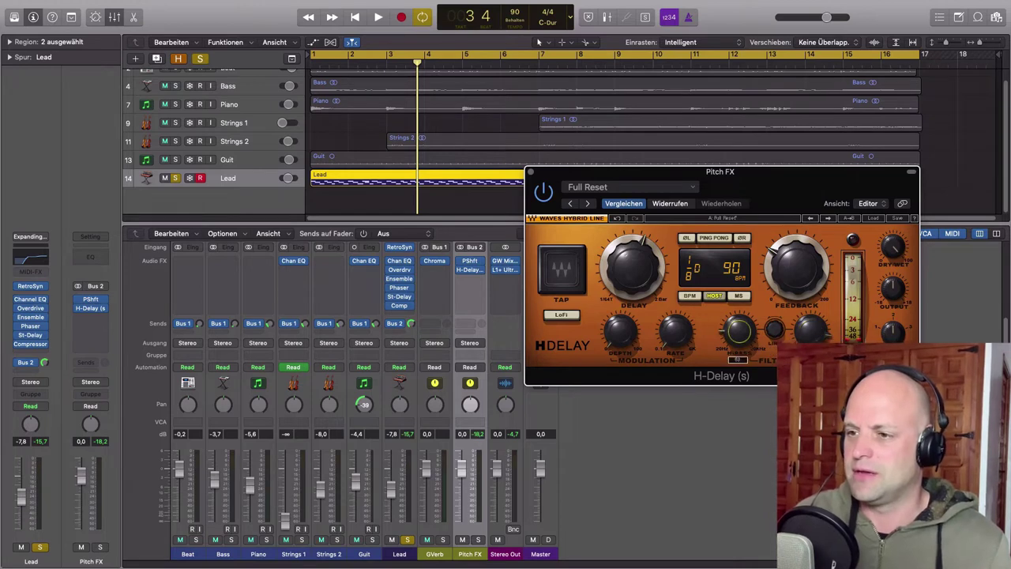
drag(736, 337, 736, 317)
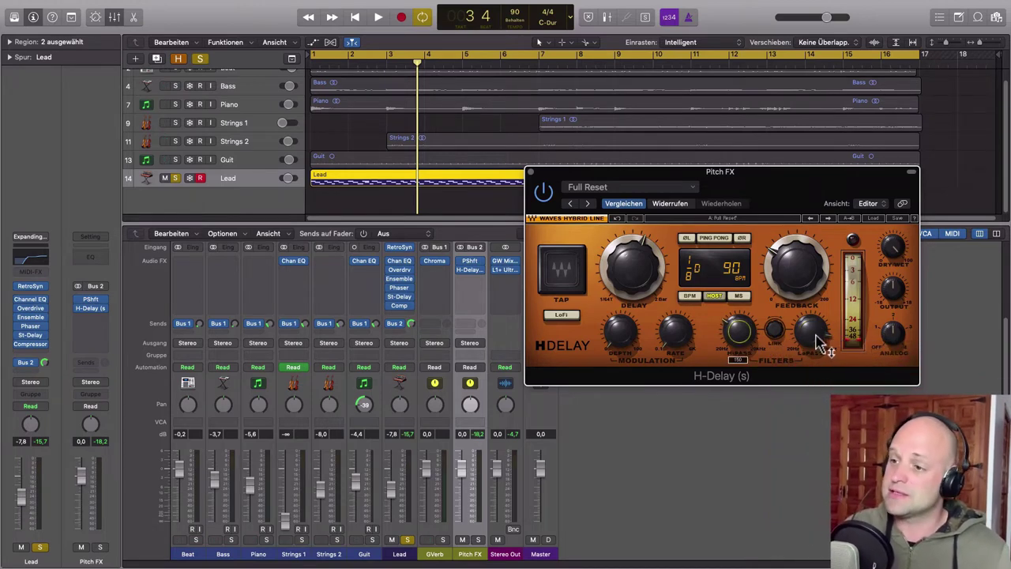
drag(814, 333, 813, 352)
drag(814, 193, 846, 226)
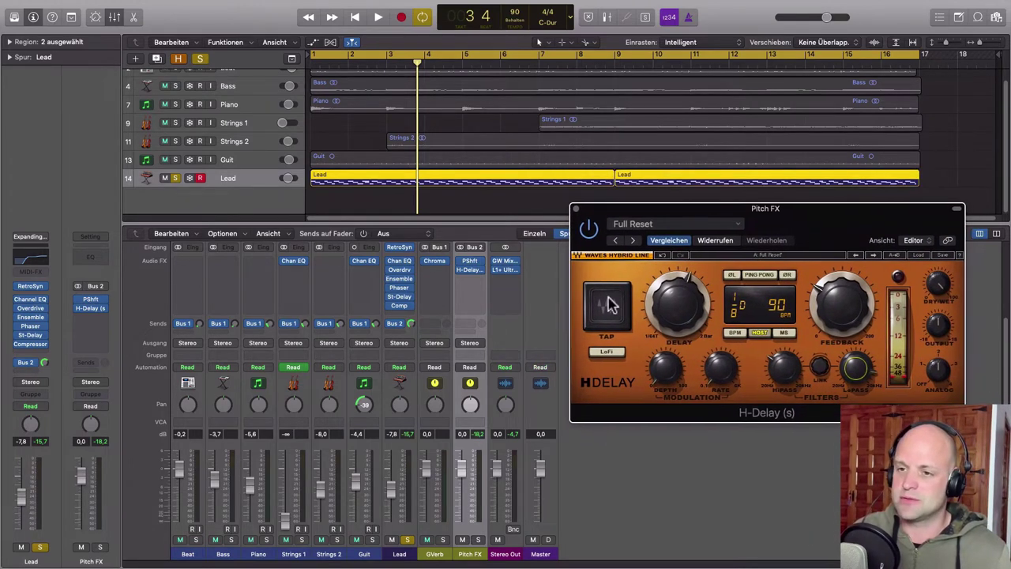
- Play the Lead while readjusting H-Delay's low-pass filter, raise the delay's feedback, and stop playback
key(space)
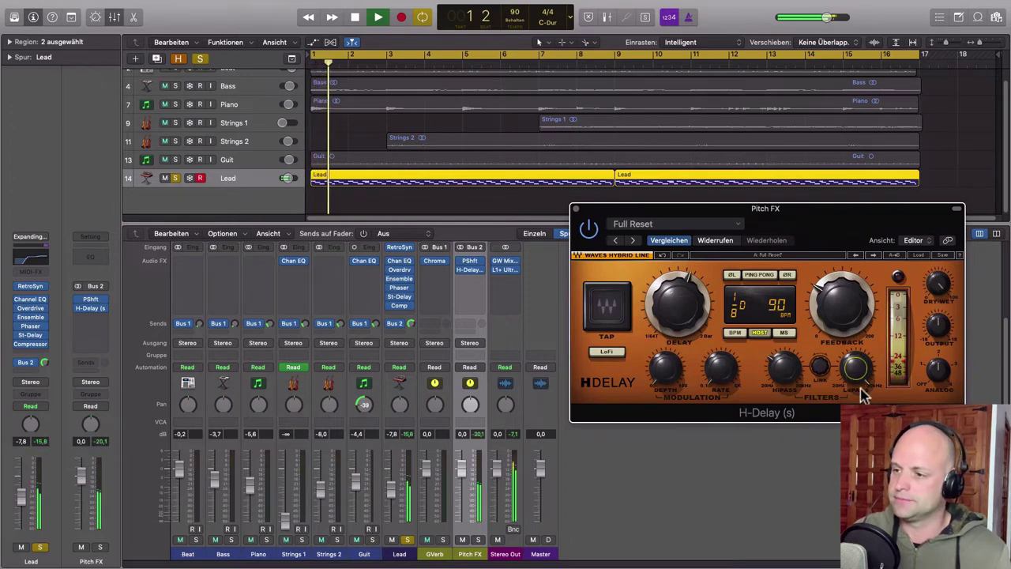
drag(858, 365, 857, 384)
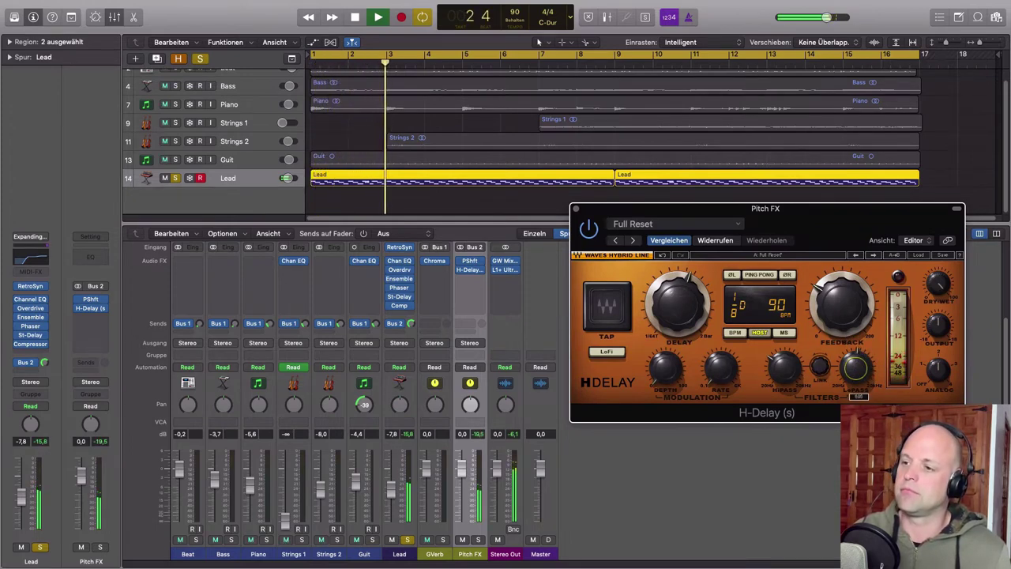
drag(860, 368, 857, 365)
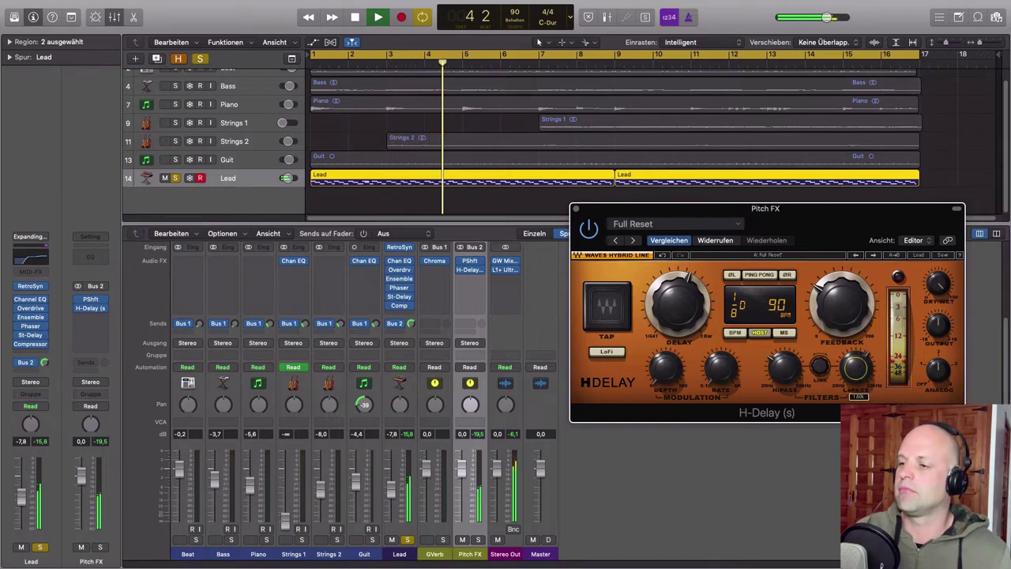
drag(860, 247, 849, 201)
drag(832, 276, 830, 271)
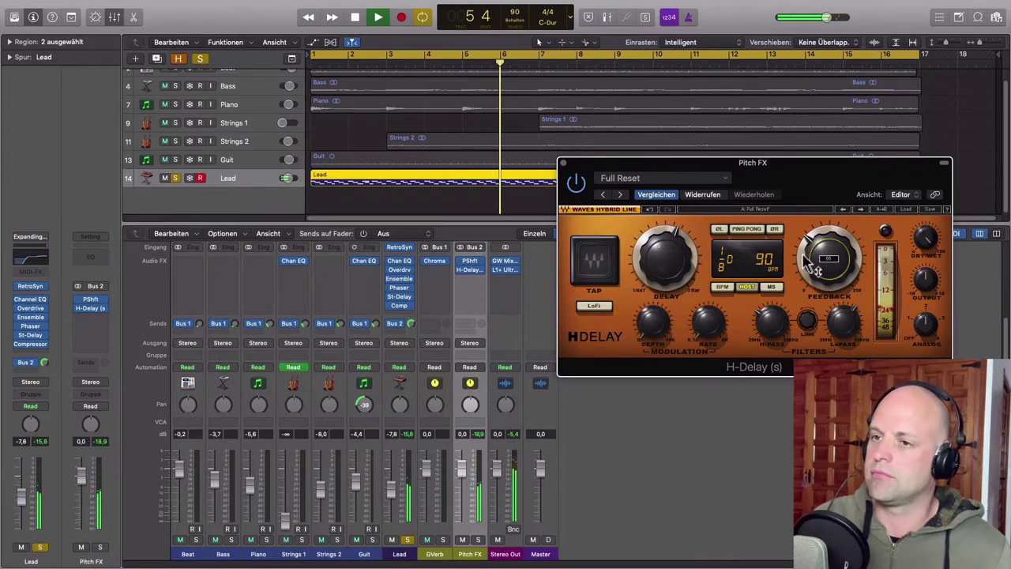
key(space)
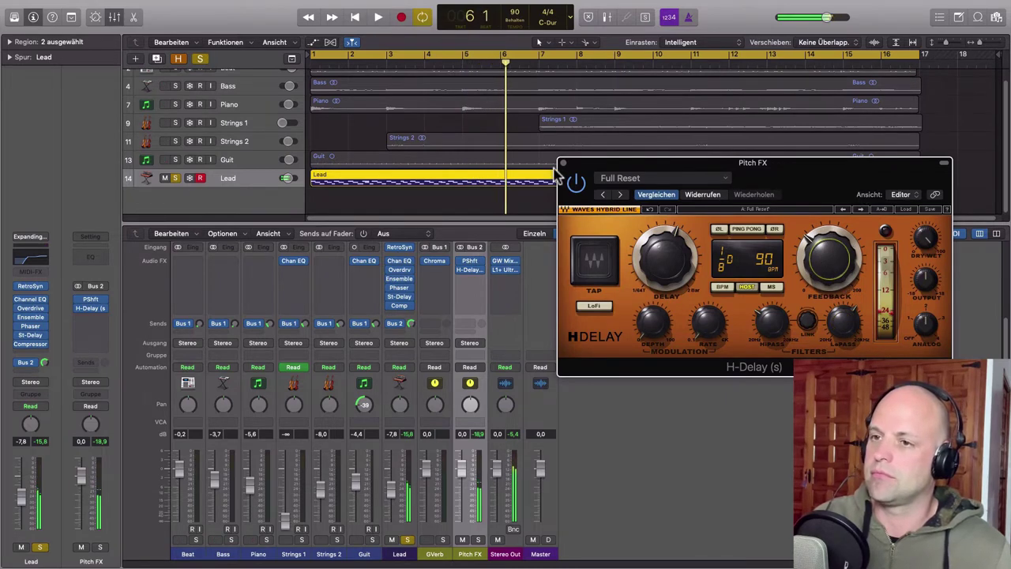
- Bypass and re-enable the Pitch FX plug-ins during Lead playback to compare the sound with and without them
click(462, 259)
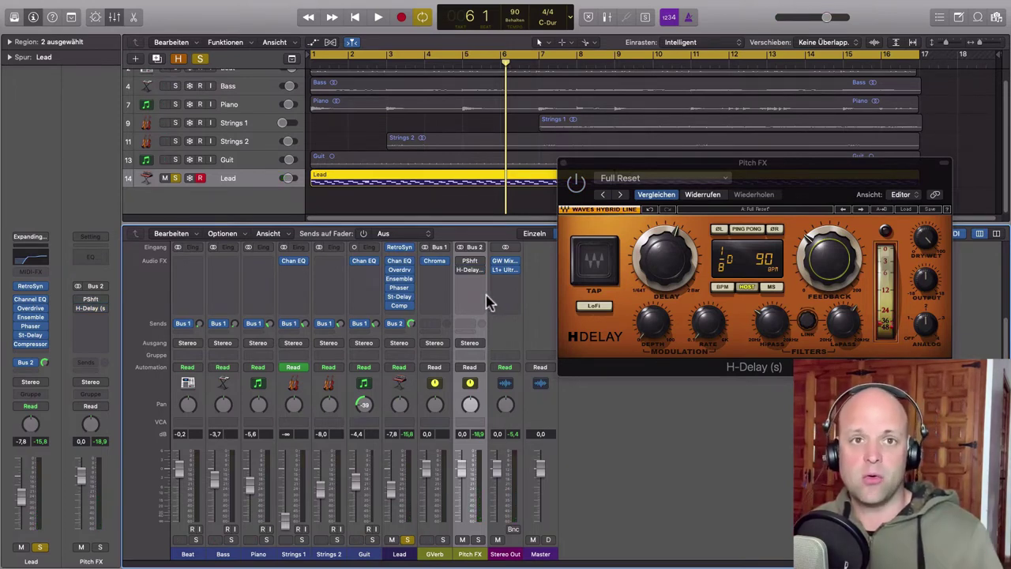
key(space)
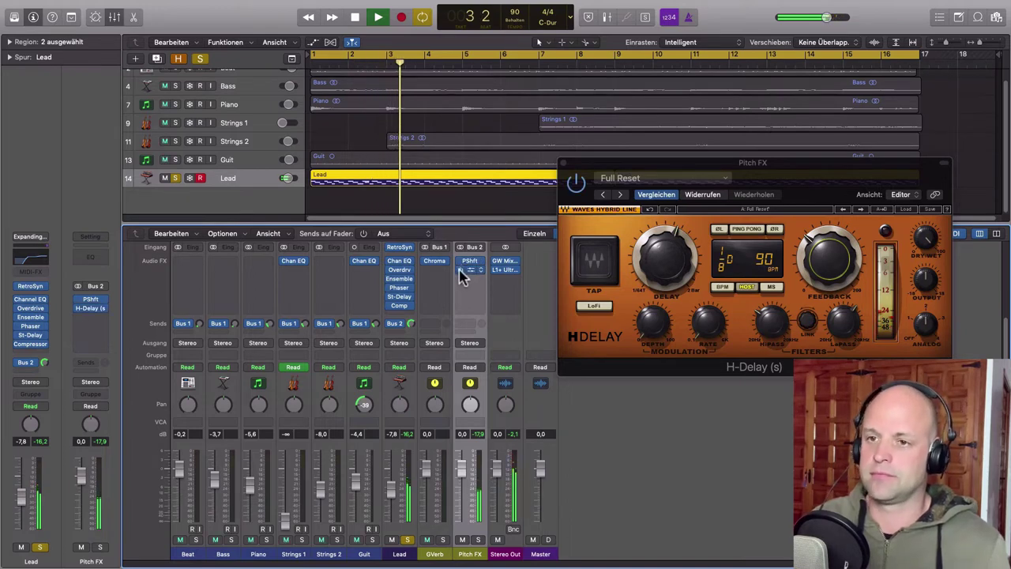
- Enable H-Delay's LoFi mode during playback, stop, and close the plug-in window
drag(776, 180, 796, 248)
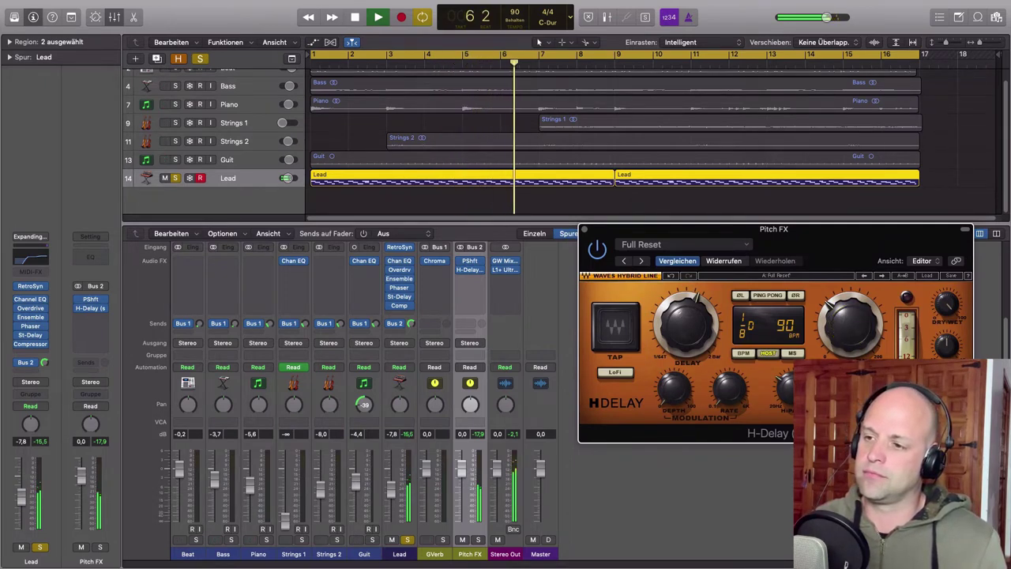
click(619, 374)
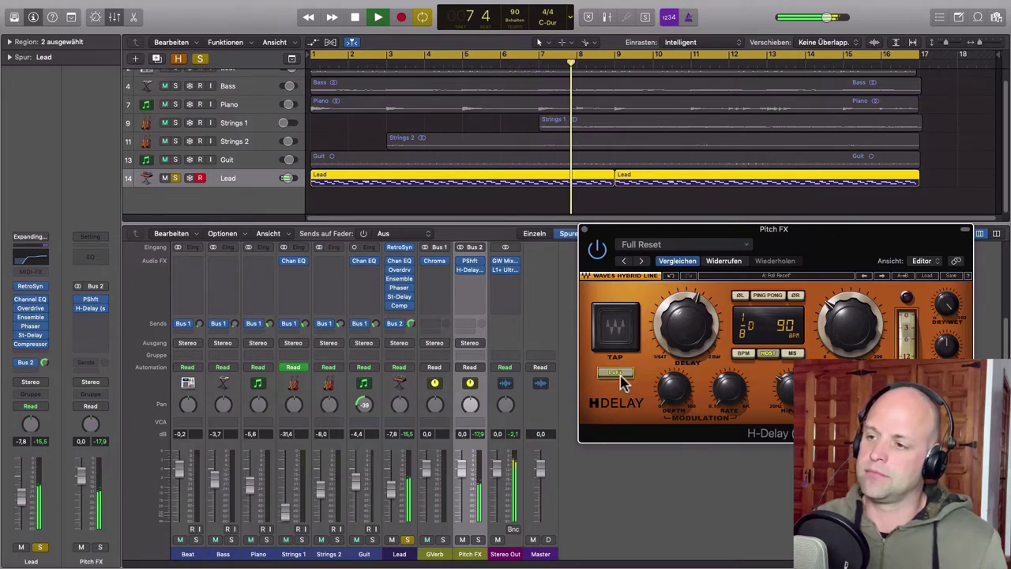
key(space)
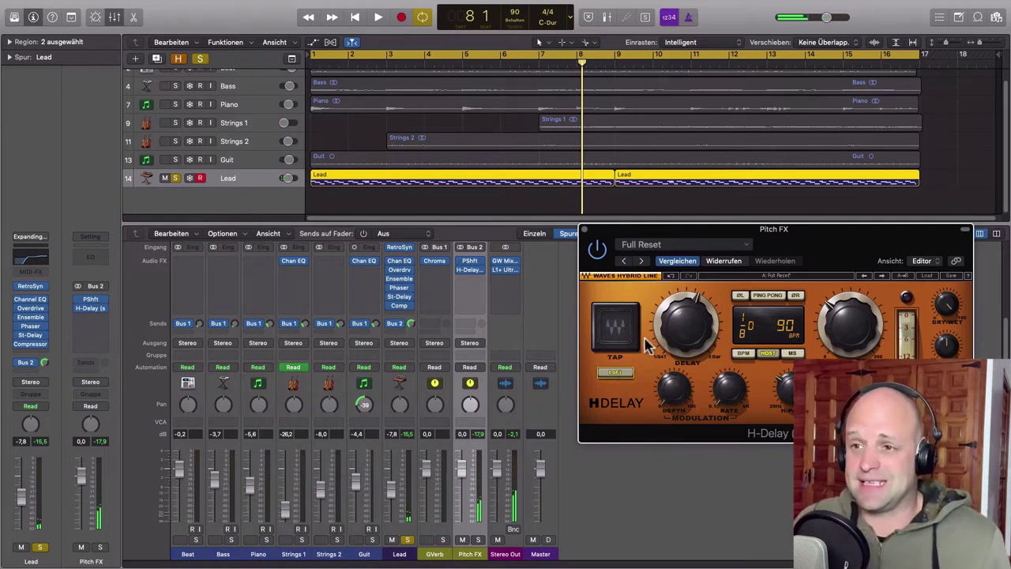
drag(622, 235, 641, 220)
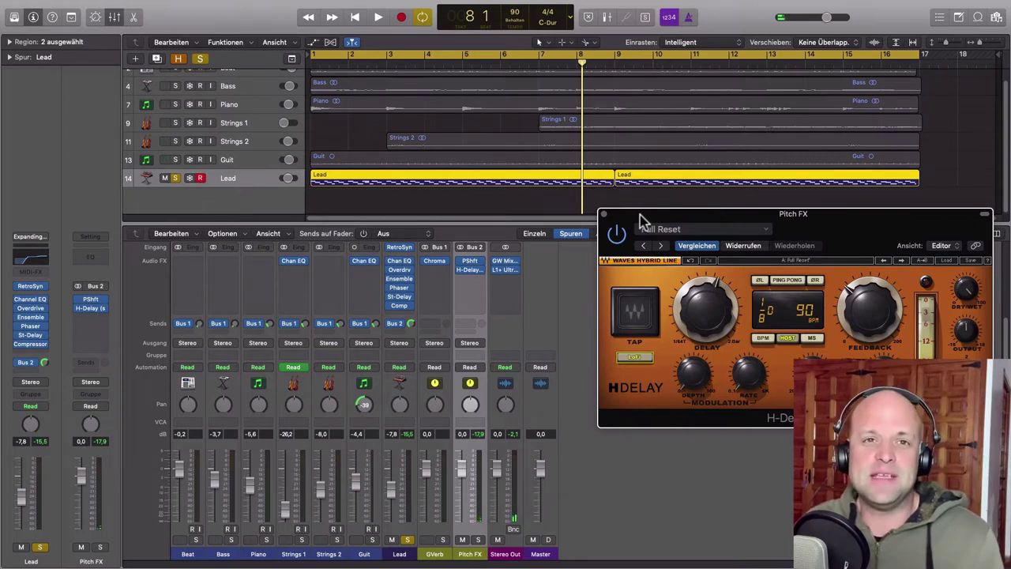
click(604, 216)
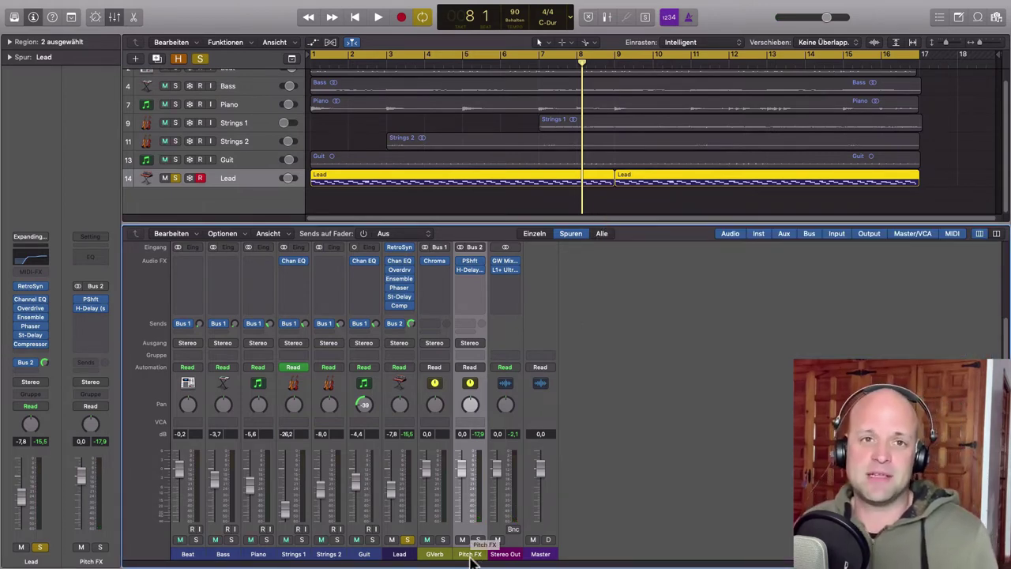
- Add a Bus 3 send to the Lead channel and rename its new aux channel as Verb
click(400, 556)
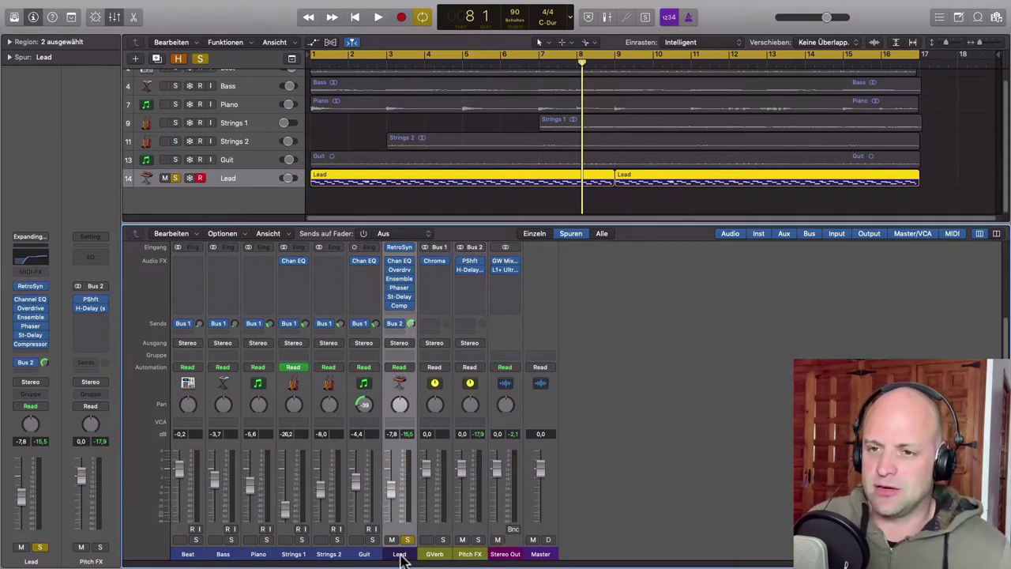
click(400, 332)
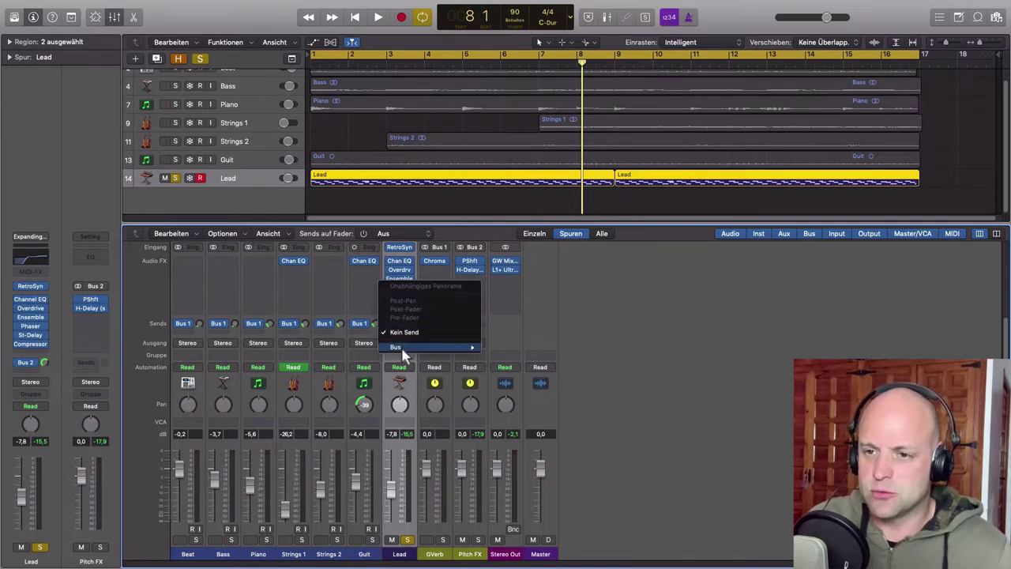
mouse_move(401, 347)
click(509, 249)
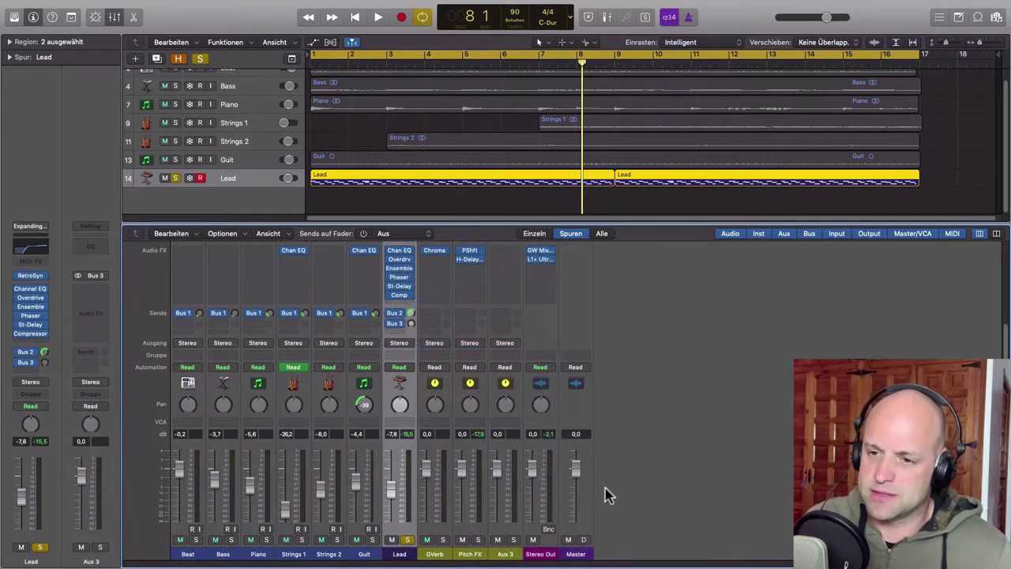
click(505, 555)
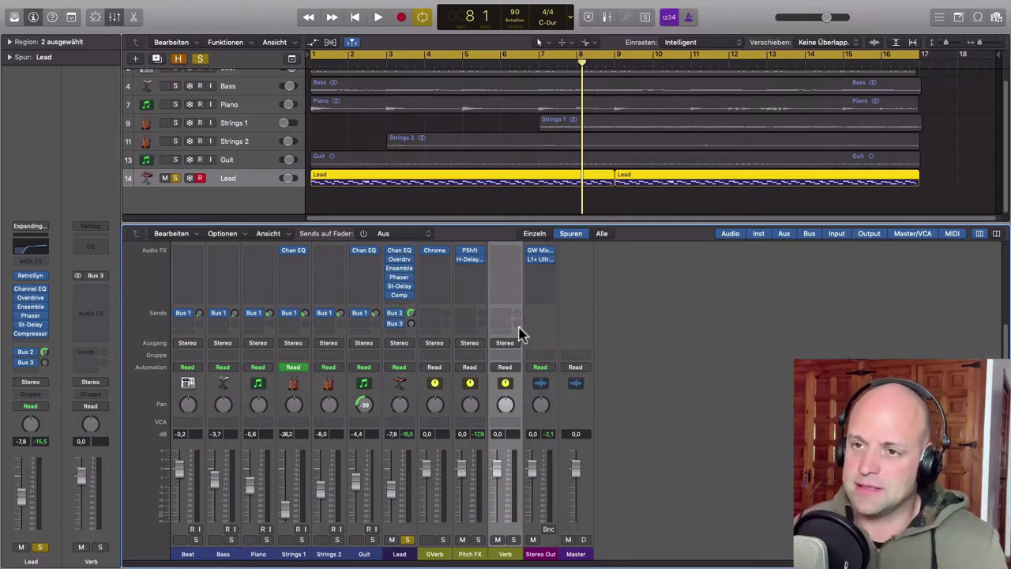
- Insert a stereo ChromaVerb on the Verb channel and place its window beside the mixer's channel strips
click(512, 250)
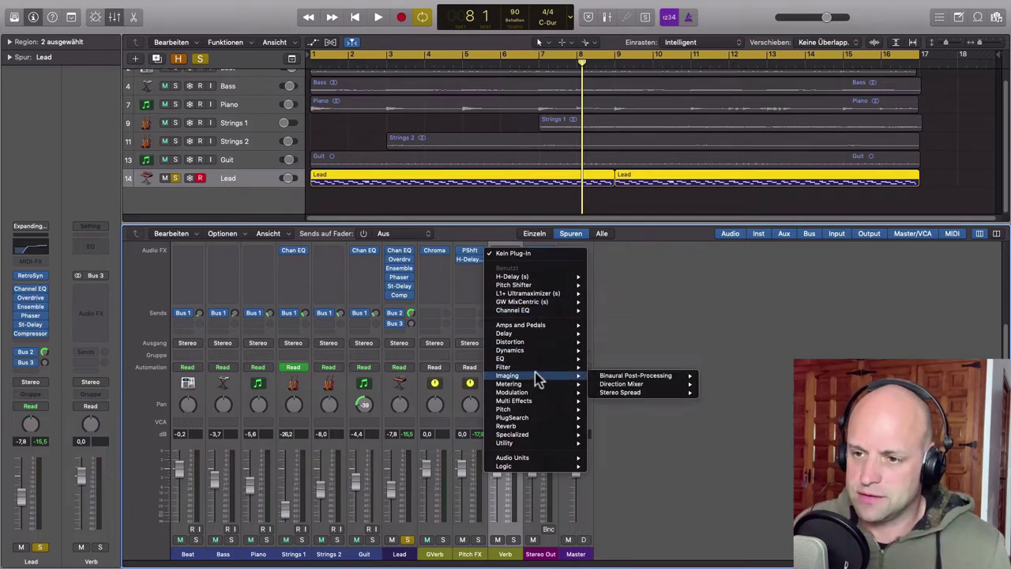
mouse_move(542, 426)
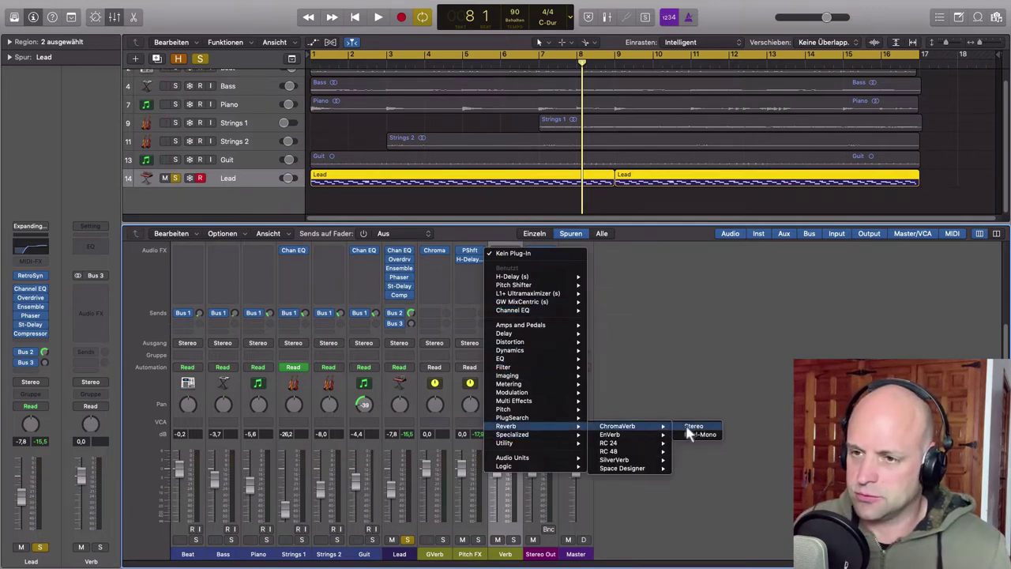
click(685, 428)
drag(248, 23, 806, 178)
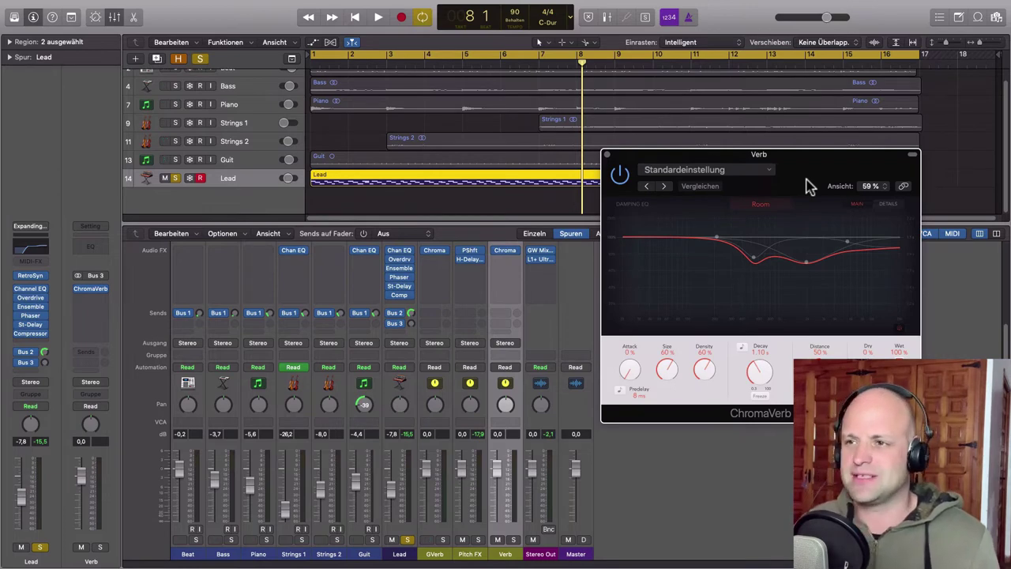
drag(809, 185, 779, 174)
- Load the Big Synth Hall preset from ChromaVerb's Synth Reverbs and move the window clear of the mixer channels
click(738, 158)
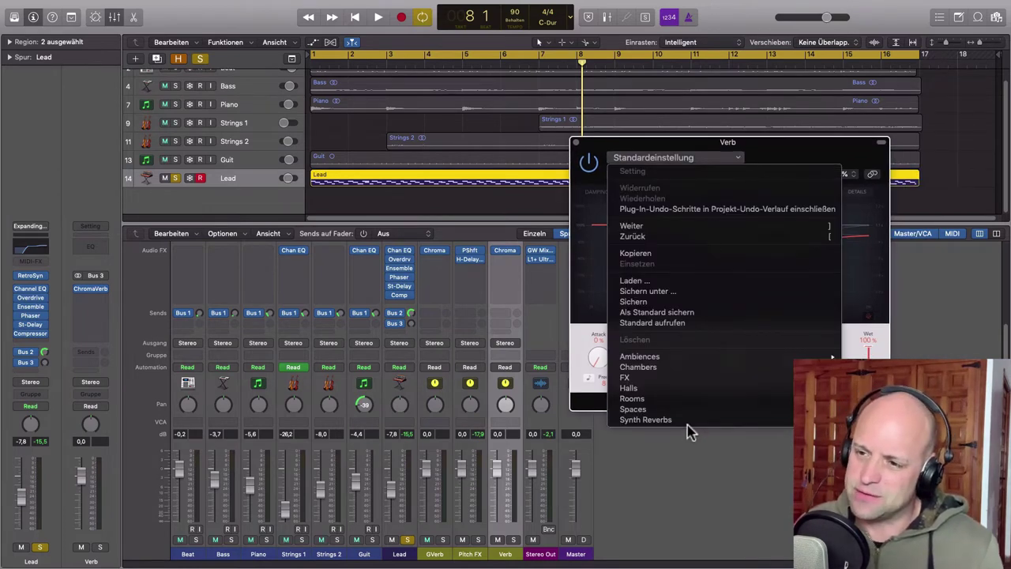
mouse_move(669, 425)
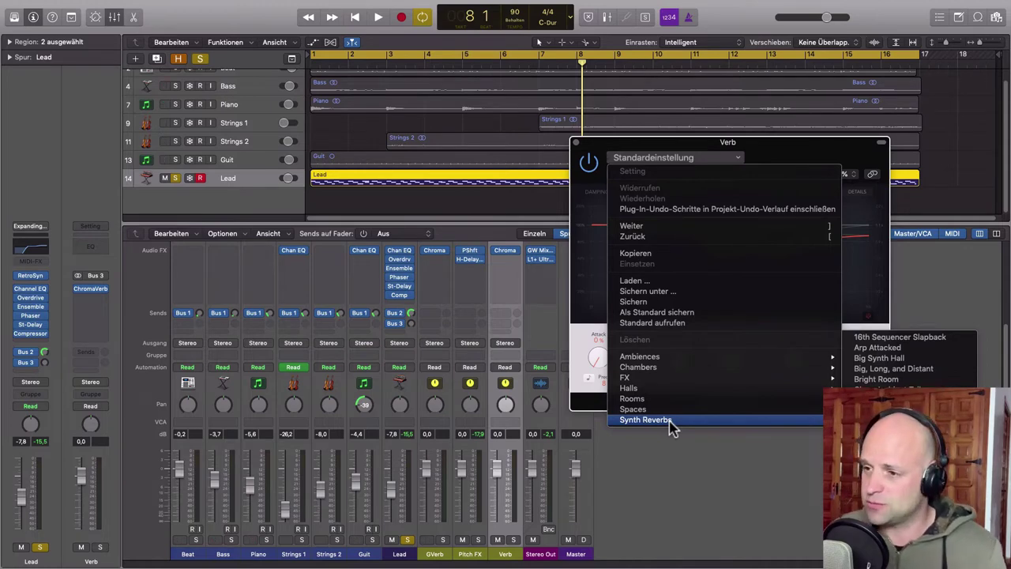
click(909, 359)
drag(774, 174, 858, 171)
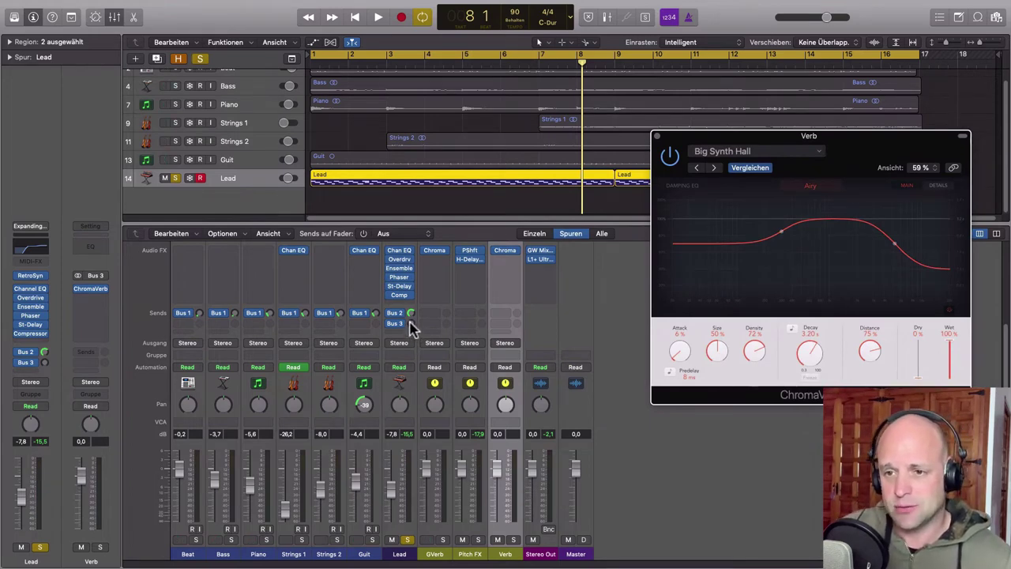
- Select the Lead channel and, during playback, raise its Bus 3 send to about -0.9 dB
click(408, 556)
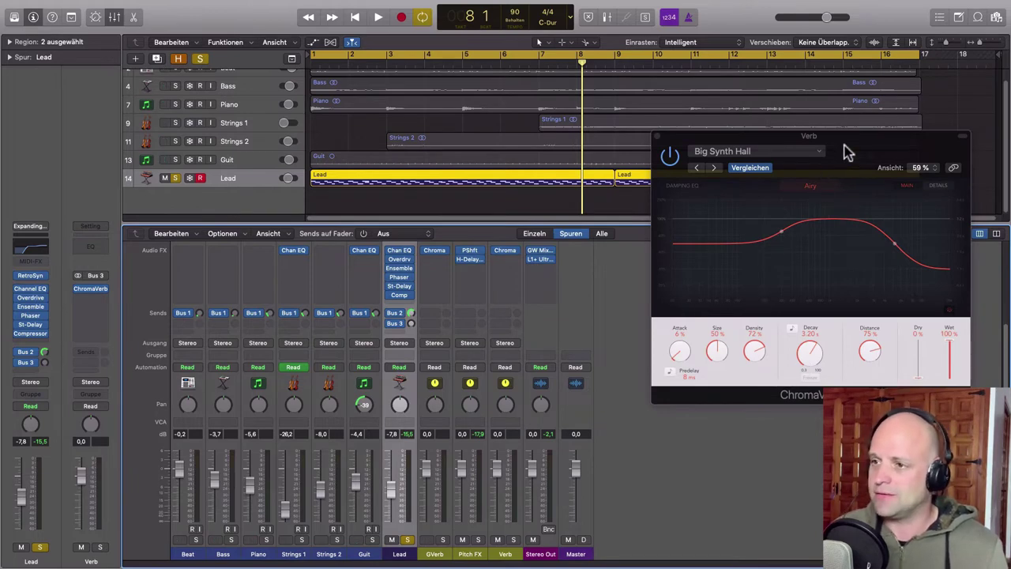
drag(846, 150, 806, 154)
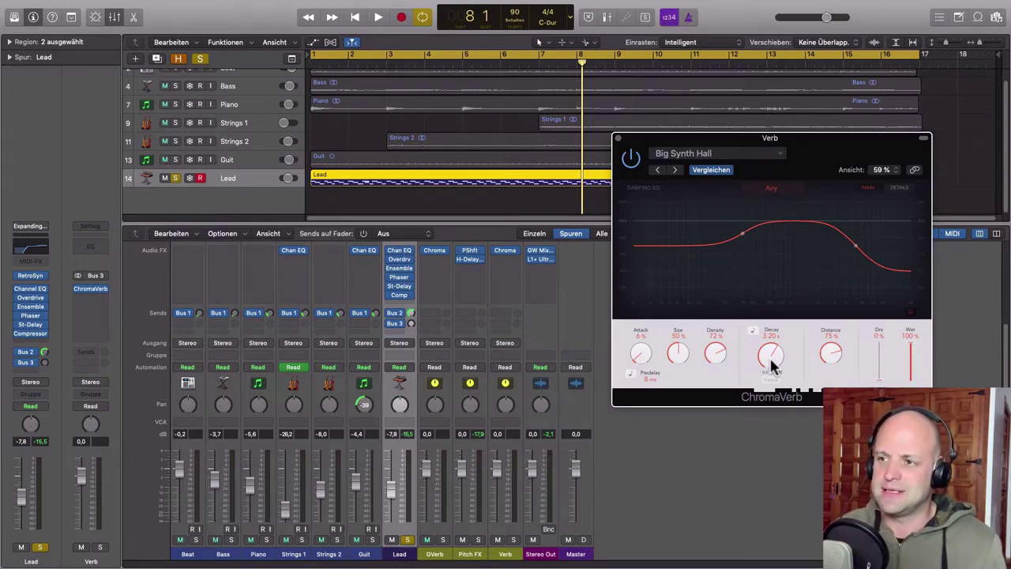
click(404, 554)
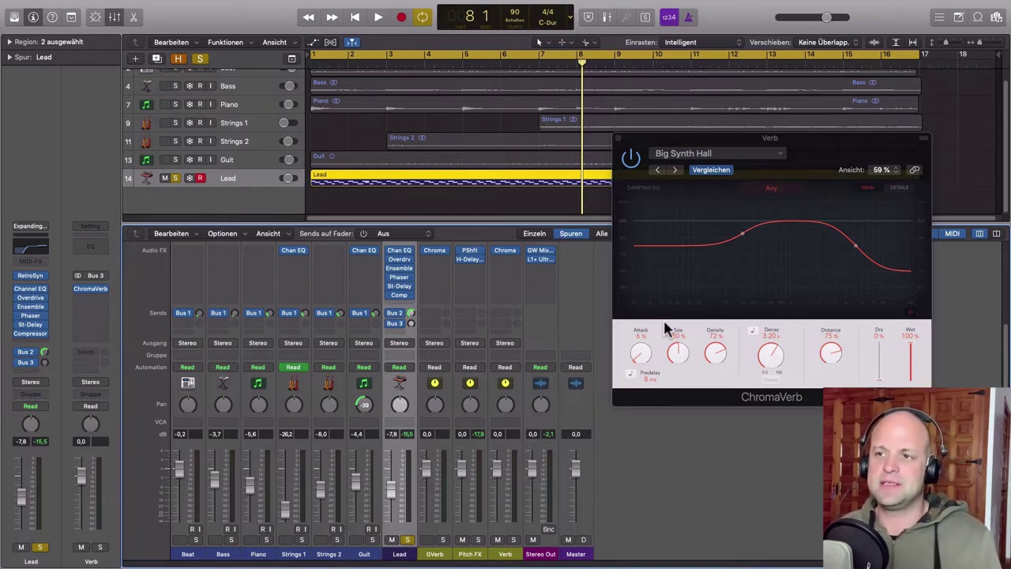
click(825, 148)
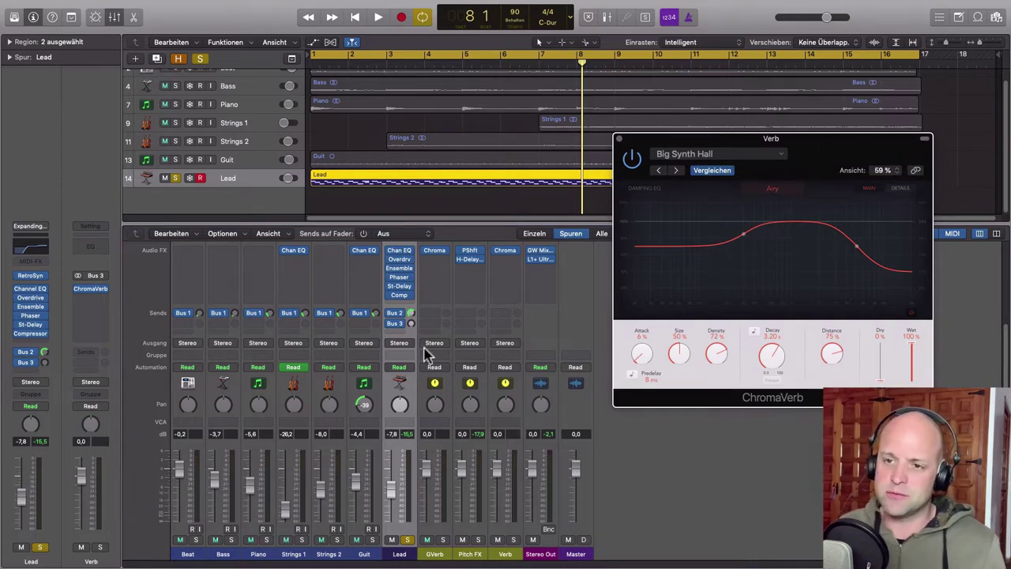
key(space)
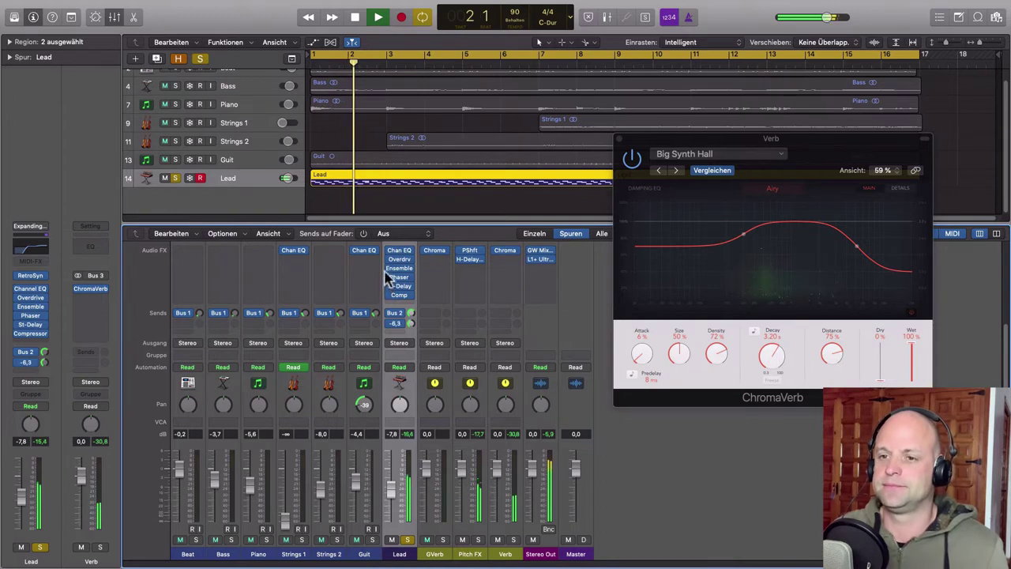
drag(411, 323, 417, 301)
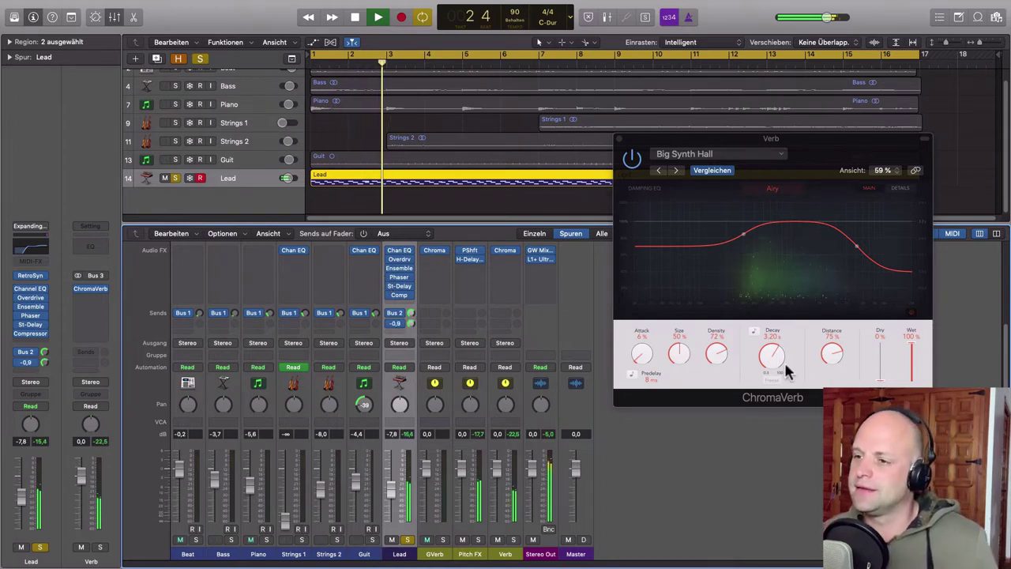
- Lengthen ChromaVerb's decay to about 17 s and lower the Lead's Bus 3 send to about -7.4 dB
drag(764, 348, 759, 335)
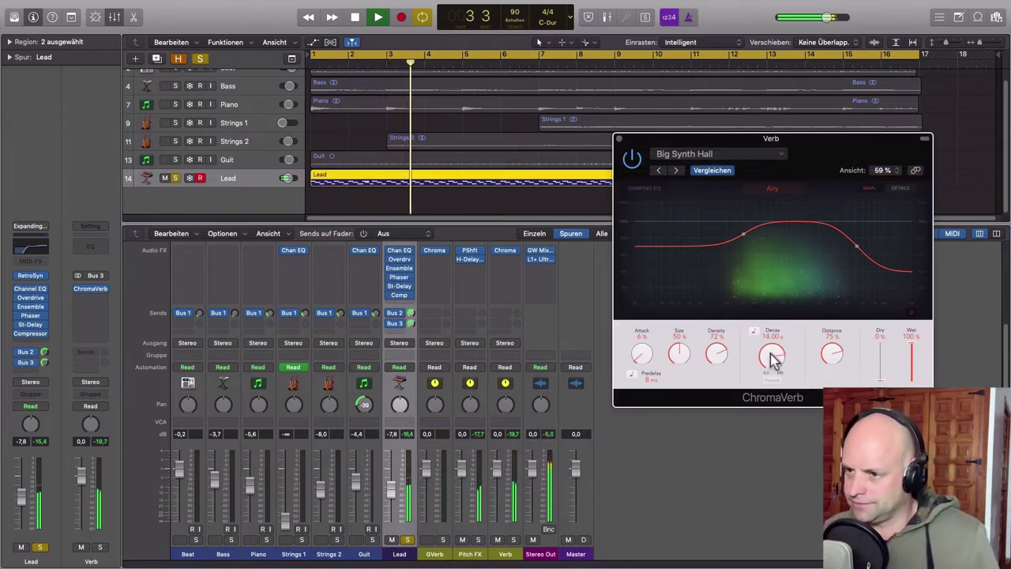
drag(411, 324, 417, 347)
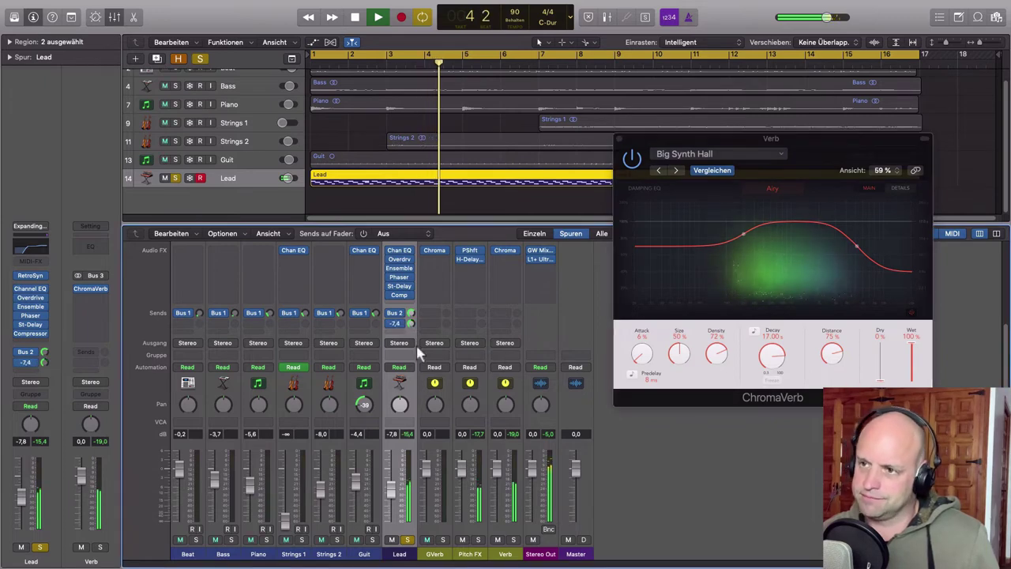
- Load ChromaVerb's Big, Long, and Distant preset and lengthen its decay to about 39 s
click(780, 157)
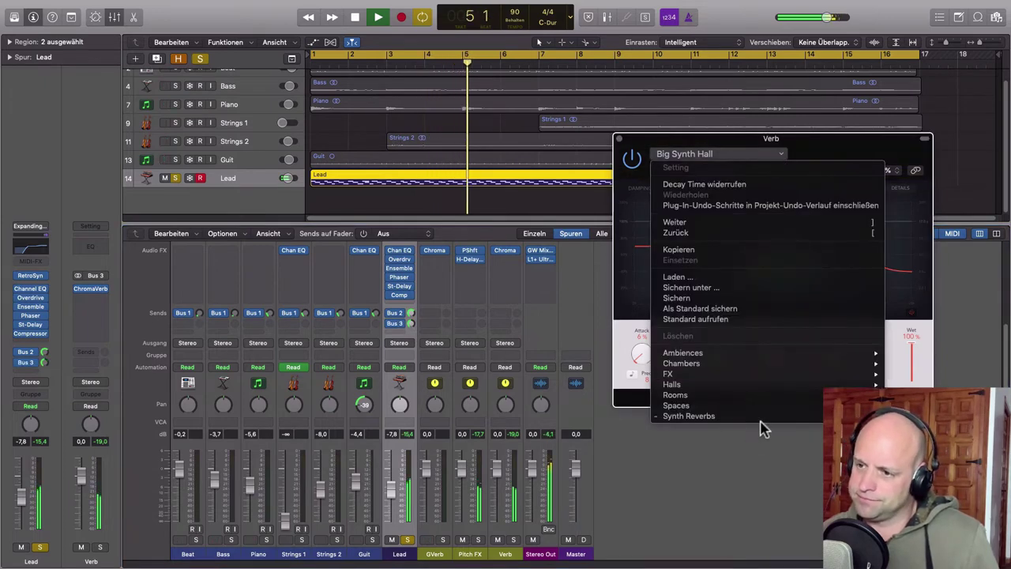
mouse_move(764, 424)
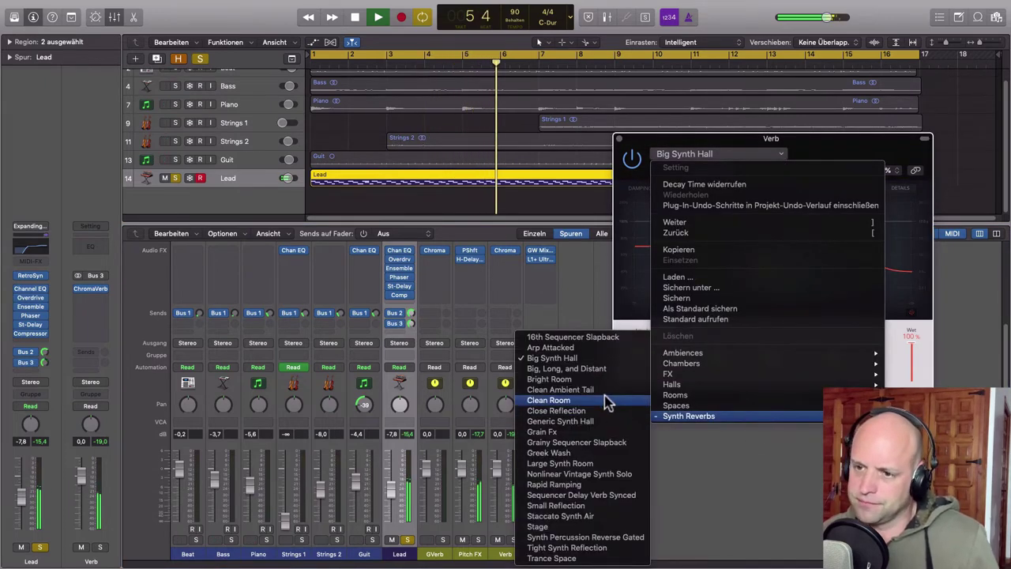
click(566, 368)
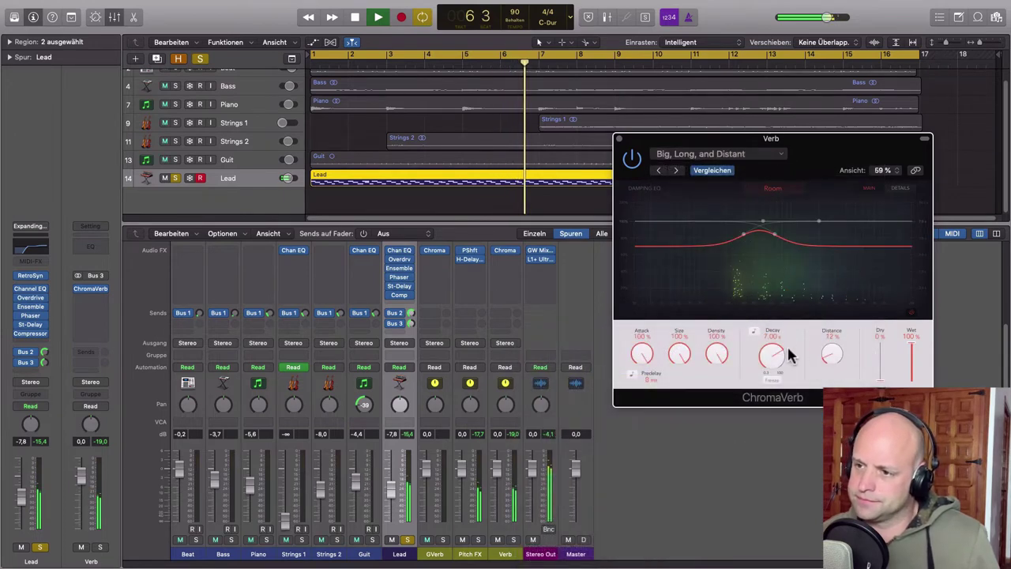
mouse_move(770, 359)
mouse_down()
mouse_move(768, 341)
mouse_move(767, 355)
mouse_up()
drag(772, 357, 769, 362)
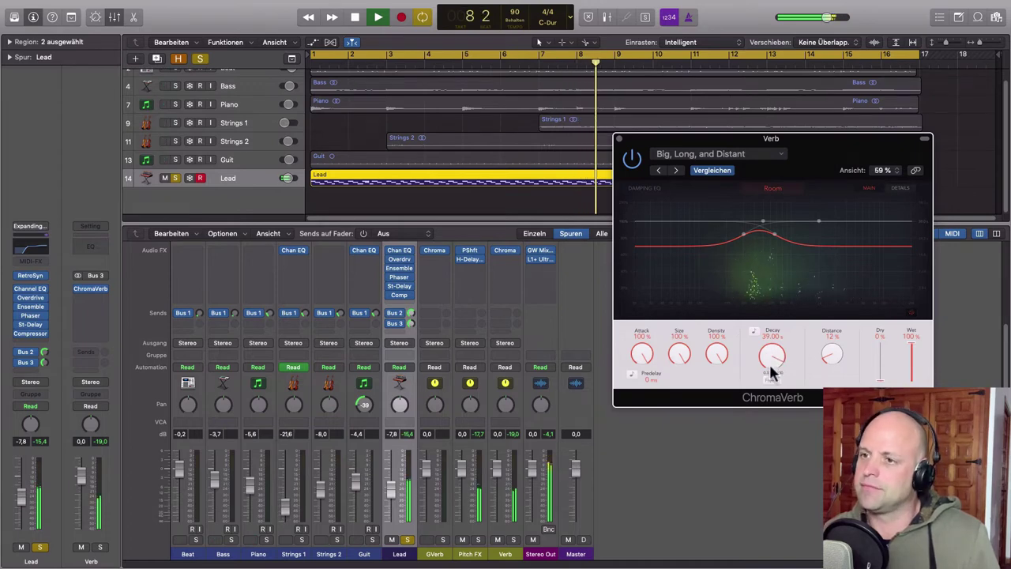
- Load ChromaVerb's Large Synth Room preset, adjust its decay to about 27 s, then stop playback and close the plug-in window
click(782, 155)
mouse_move(790, 417)
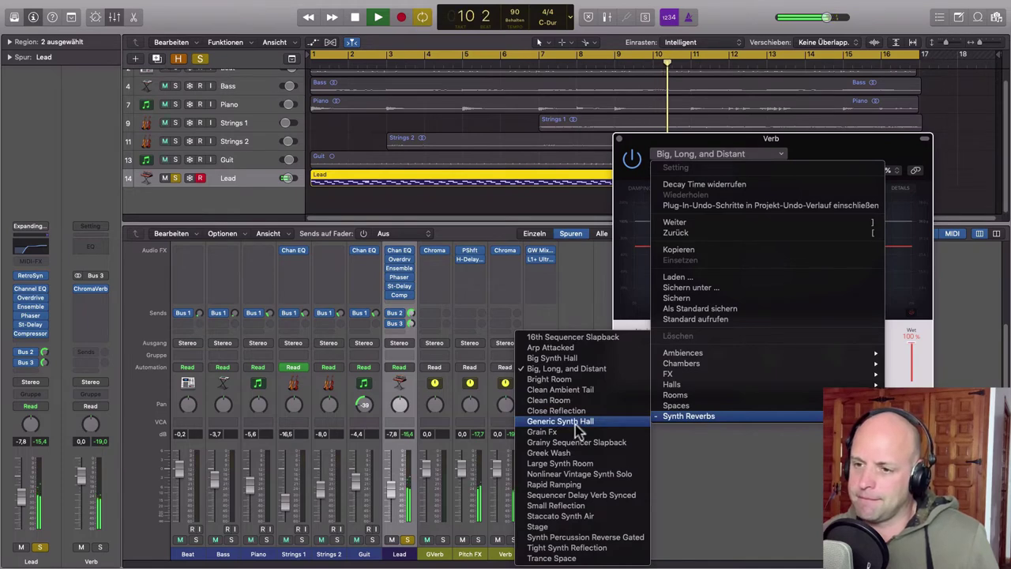
click(576, 464)
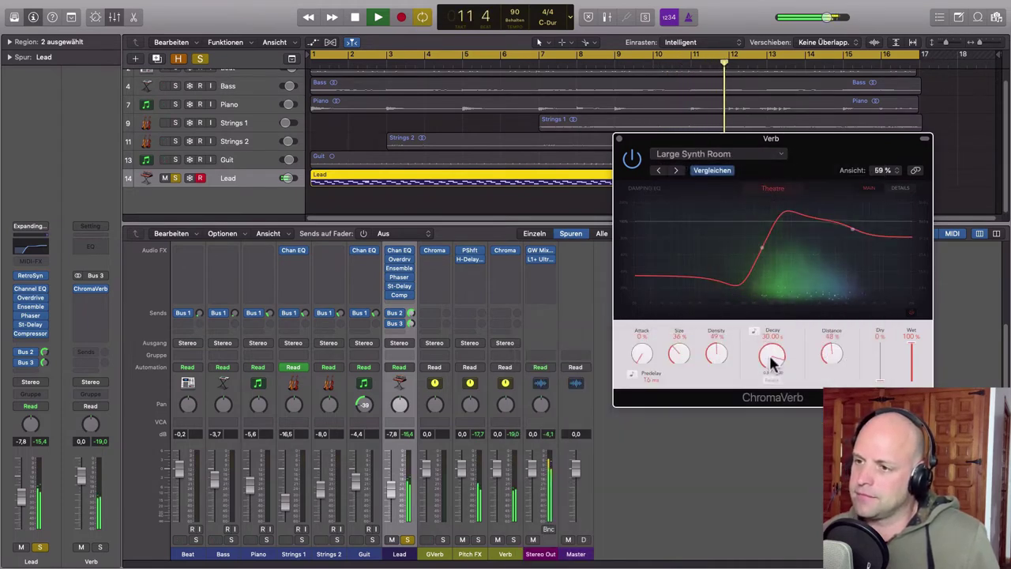
drag(768, 355, 772, 367)
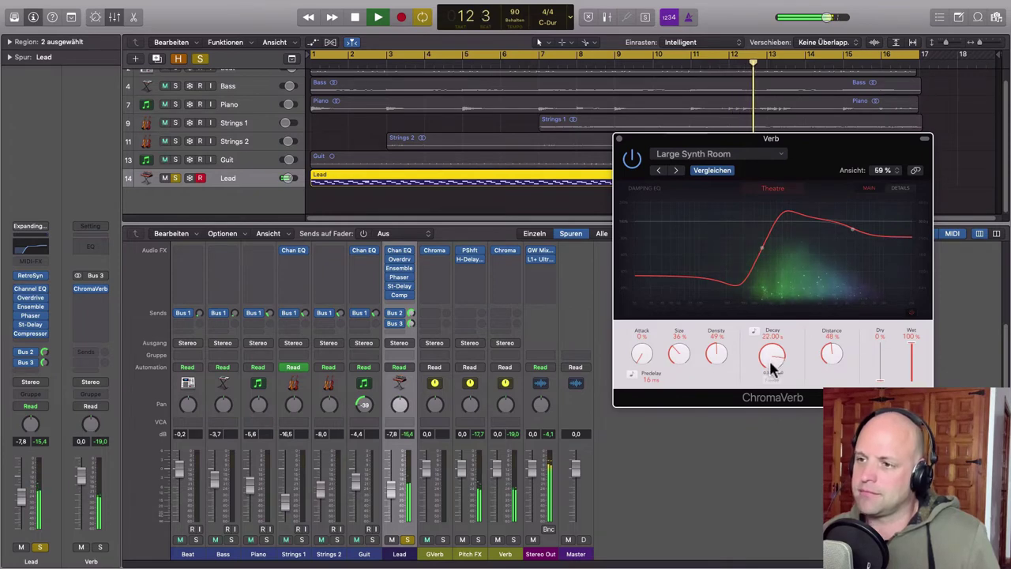
key(space)
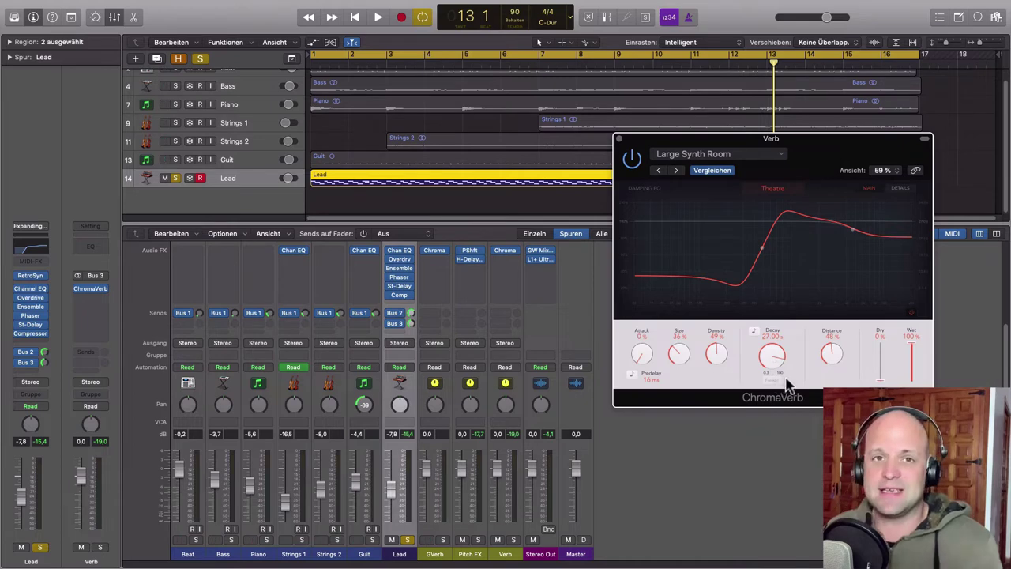
click(619, 140)
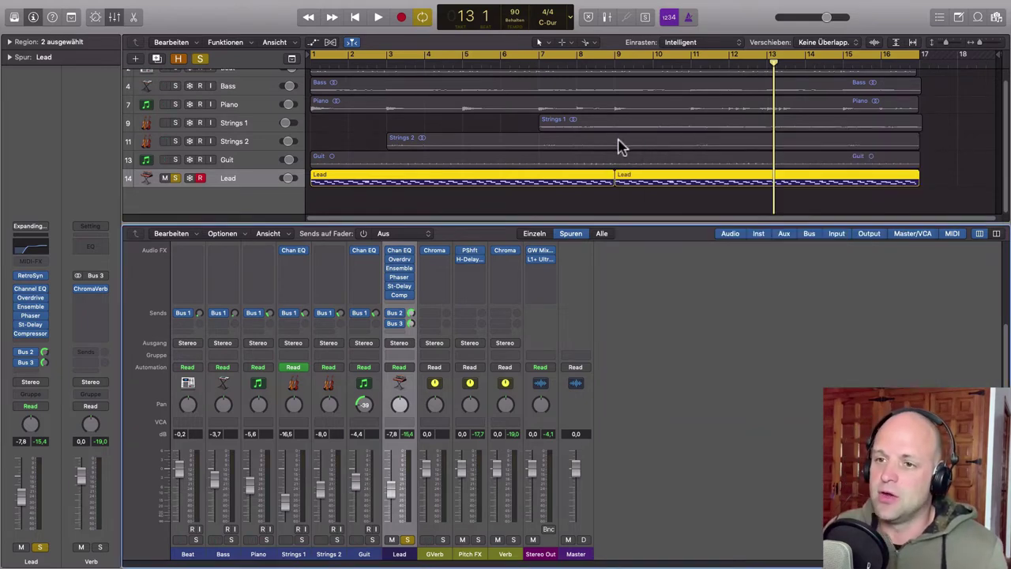
- Insert a Channel EQ after ChromaVerb on the Verb aux, keeping the ChromaVerb window open and clear of the mixer channels
scroll(512, 297, up, 2)
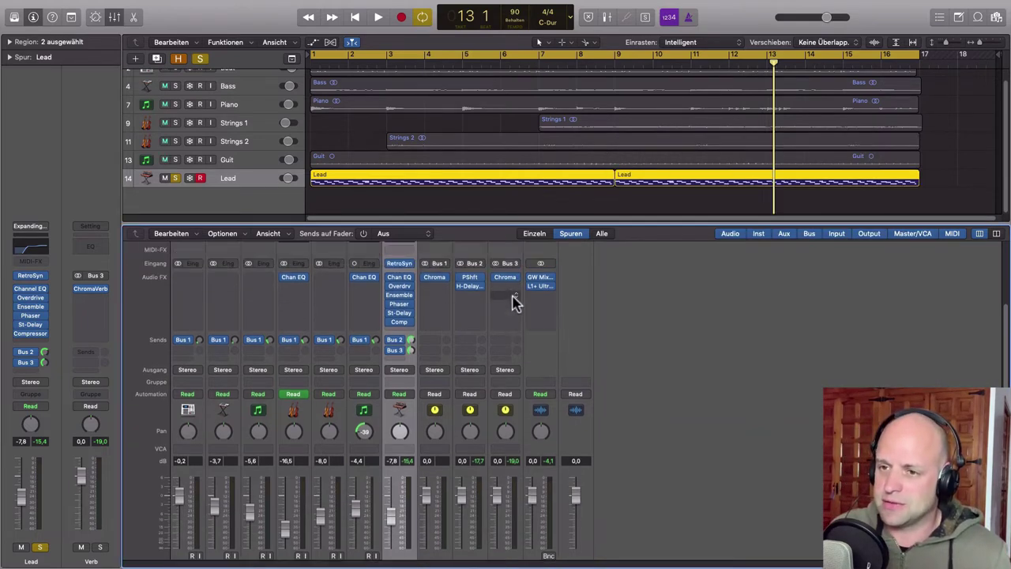
click(508, 281)
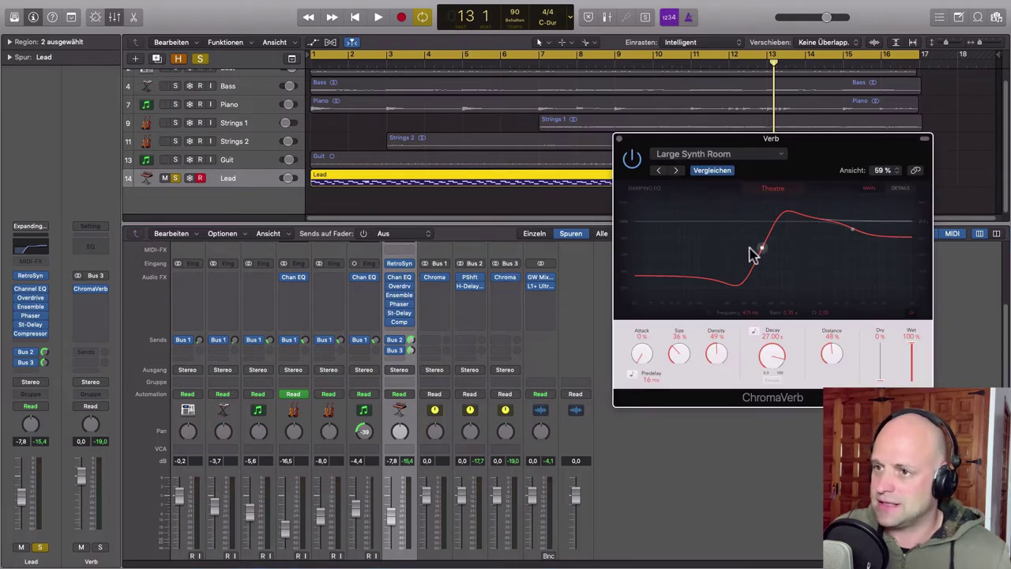
drag(808, 163, 865, 178)
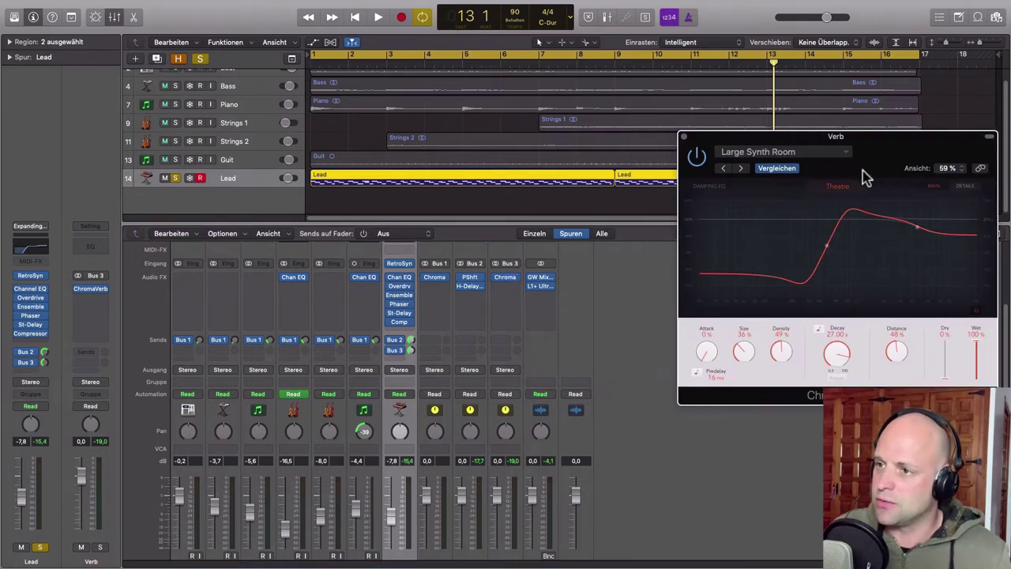
click(513, 286)
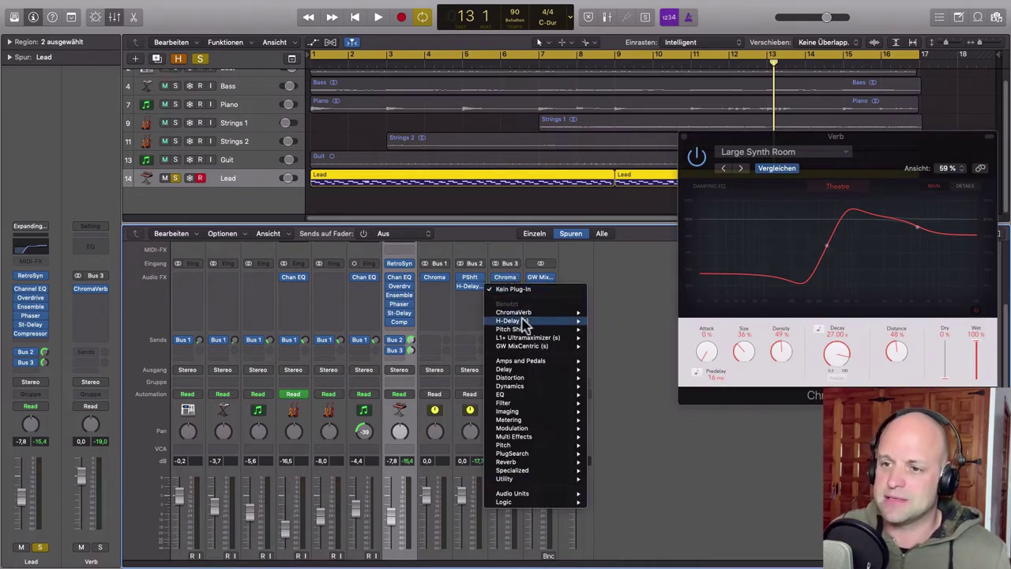
mouse_move(519, 385)
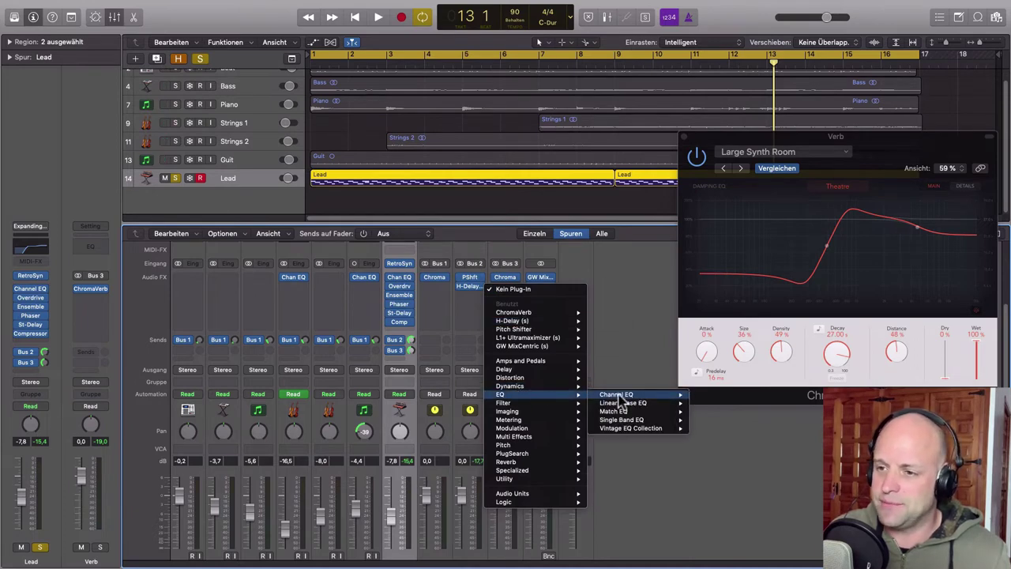
mouse_move(621, 394)
click(705, 401)
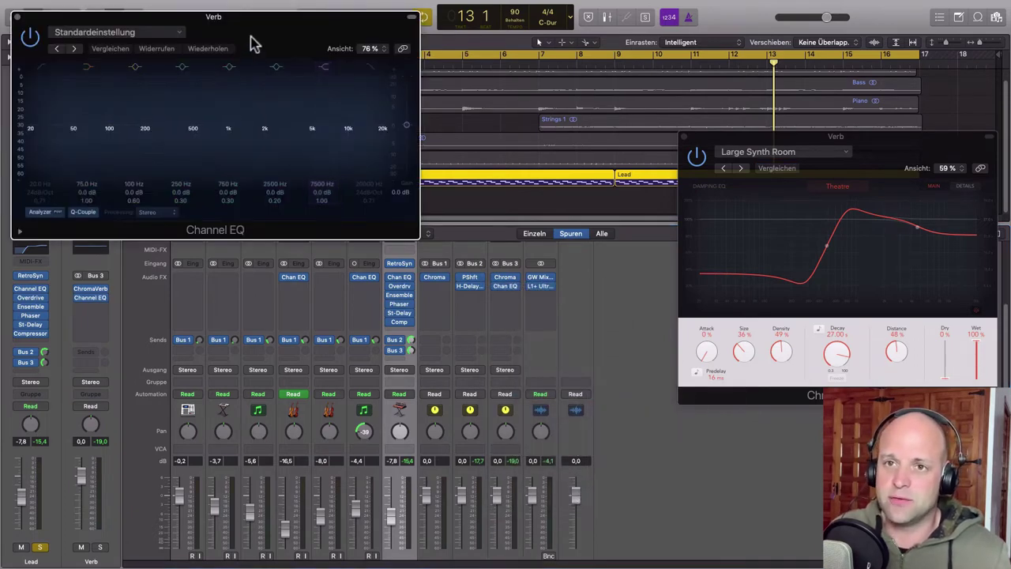
- Filter the reverb in the Channel EQ with a low cut at about 640 Hz and a high cut at about 6700 Hz
click(226, 168)
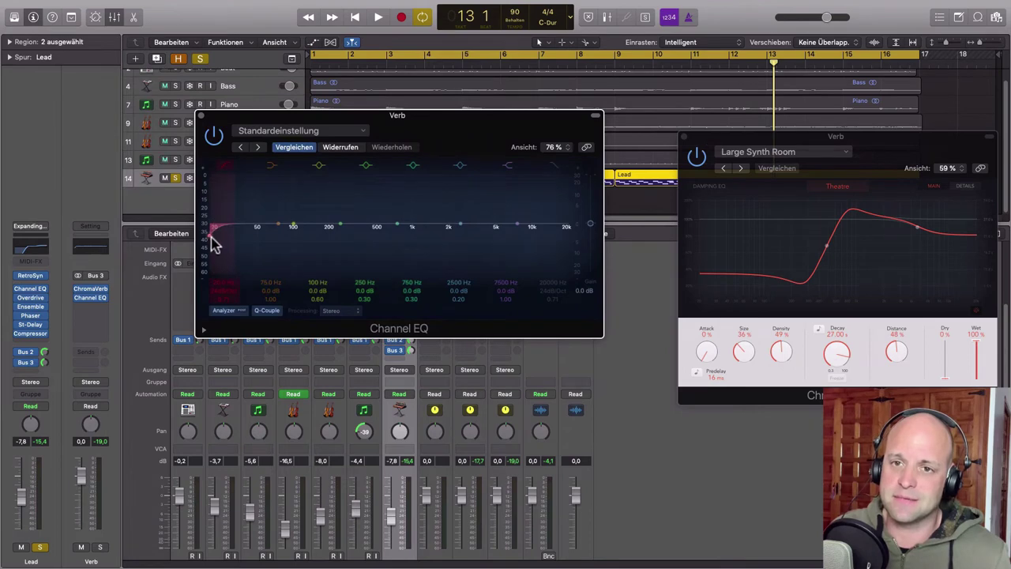
drag(213, 244, 372, 229)
drag(454, 138, 429, 140)
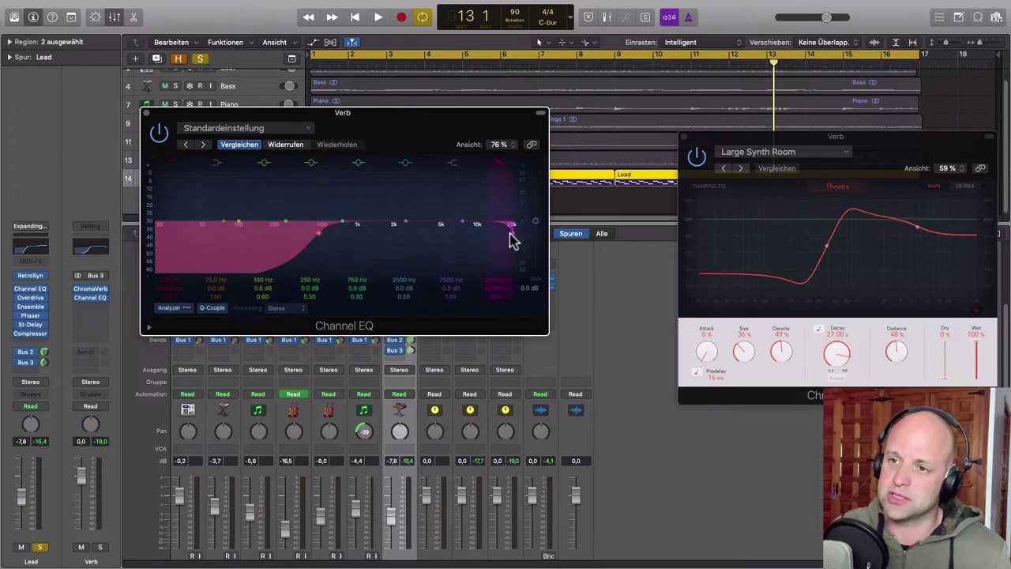
drag(511, 238, 452, 241)
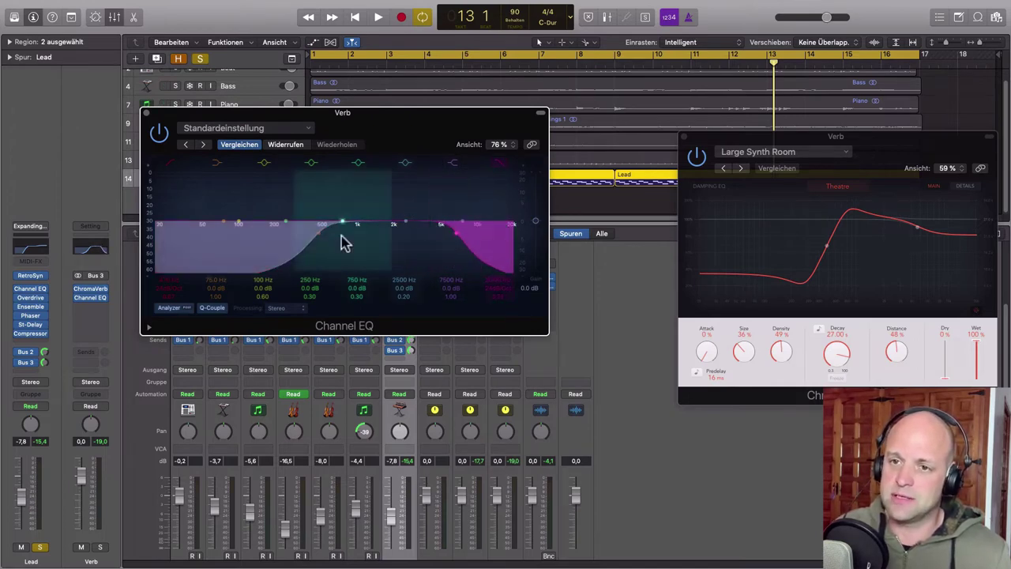
drag(319, 234, 374, 238)
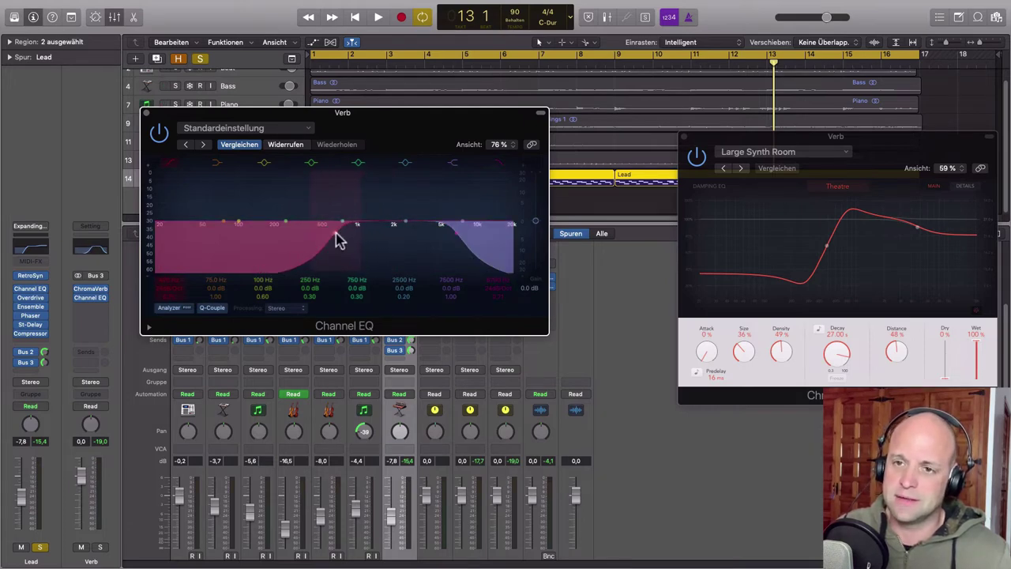
click(147, 114)
- Play the Lead through the filtered reverb and review the cut filters in the Verb aux's Channel EQ
drag(874, 154, 839, 253)
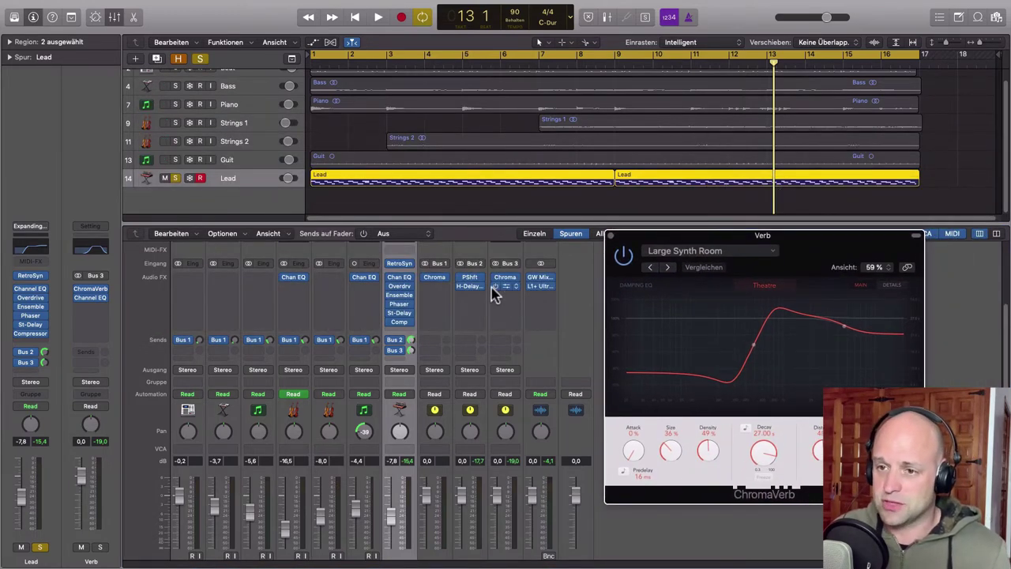
key(space)
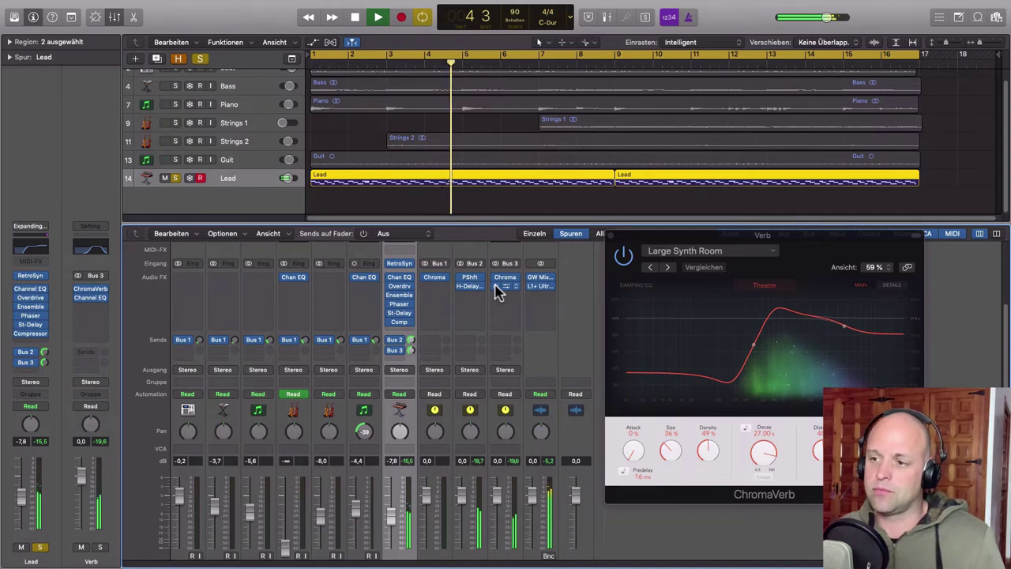
key(space)
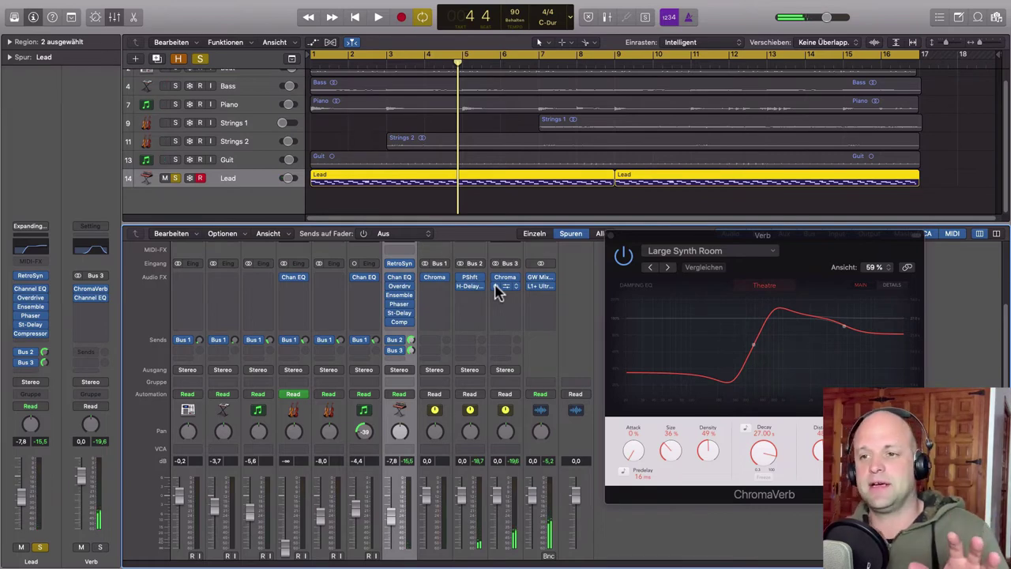
click(505, 291)
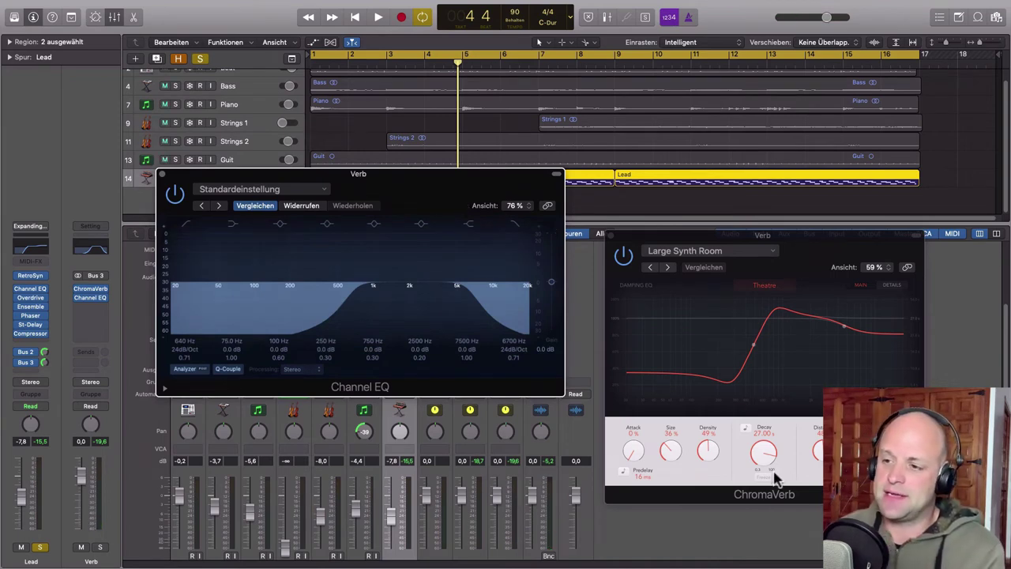
drag(818, 241, 876, 221)
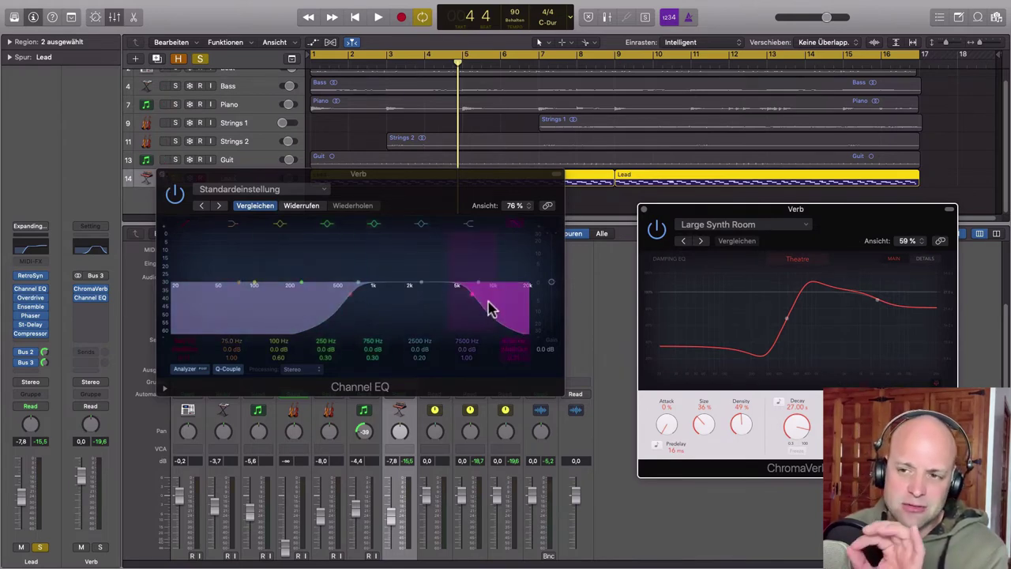
click(163, 174)
drag(871, 224, 831, 203)
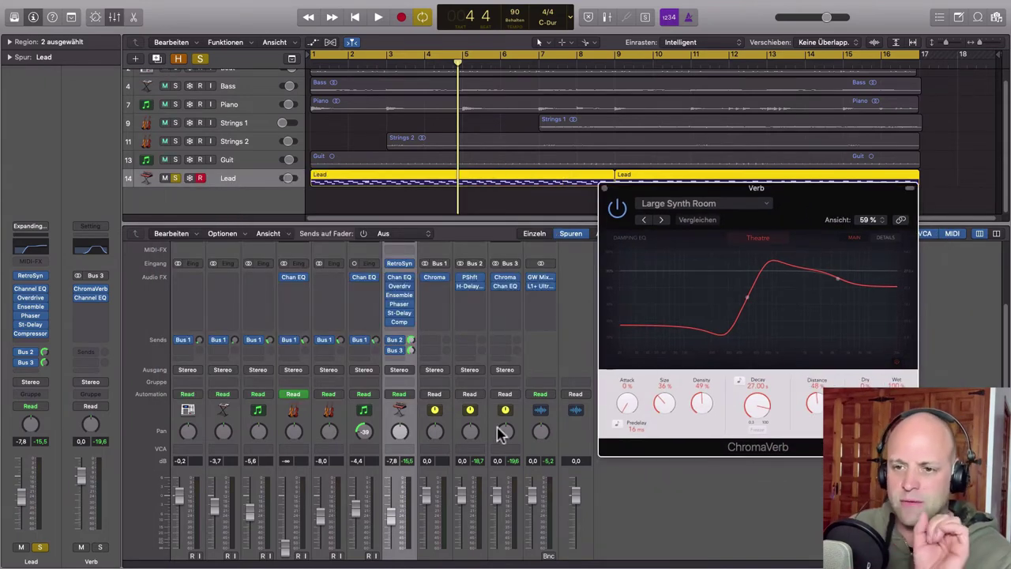
- Switch the Lead channel's Bus 2 and Bus 3 sends to Pre-Fader and move the ChromaVerb window further from the mixer
scroll(457, 440, down, 2)
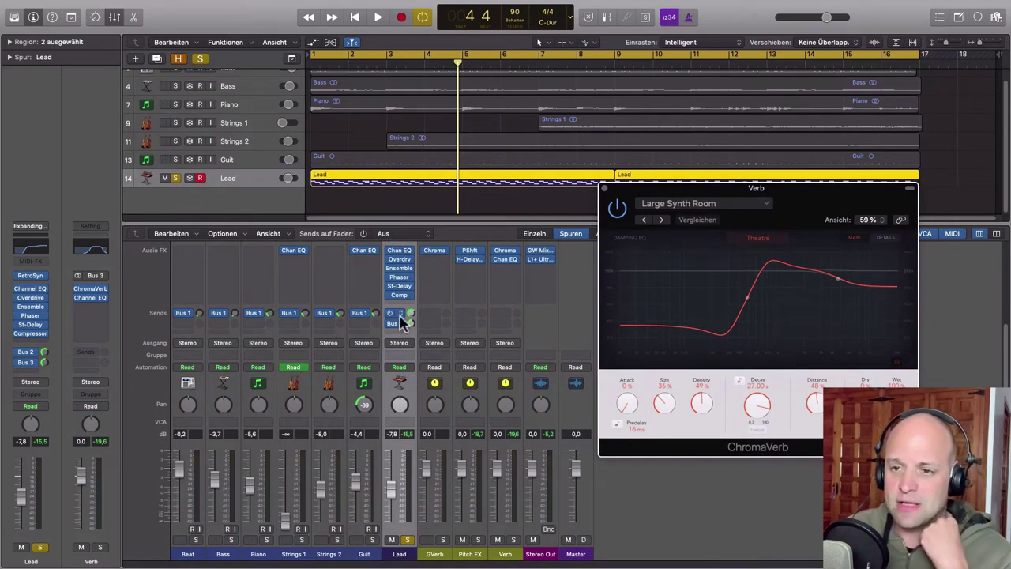
click(403, 322)
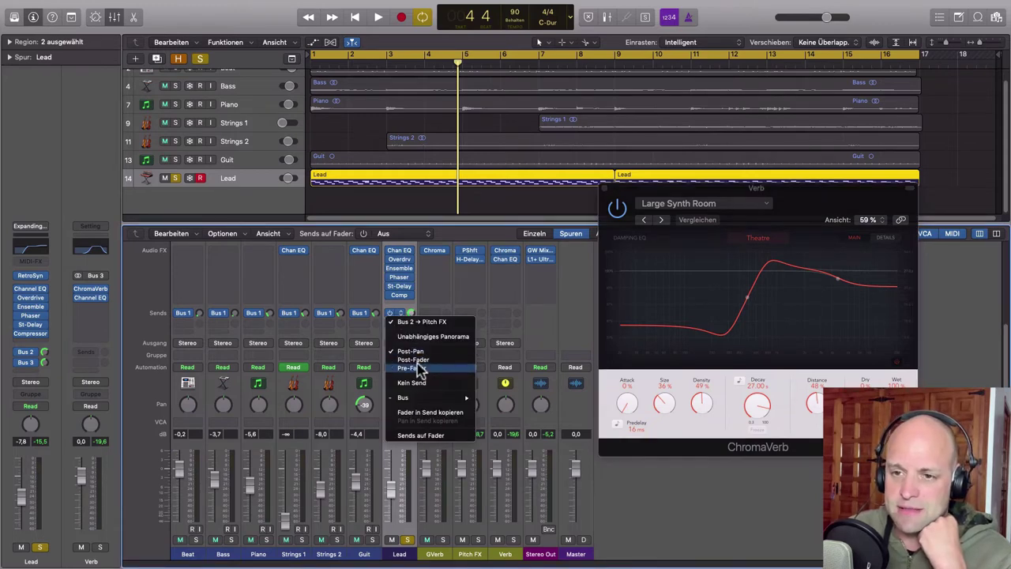
click(419, 368)
click(399, 323)
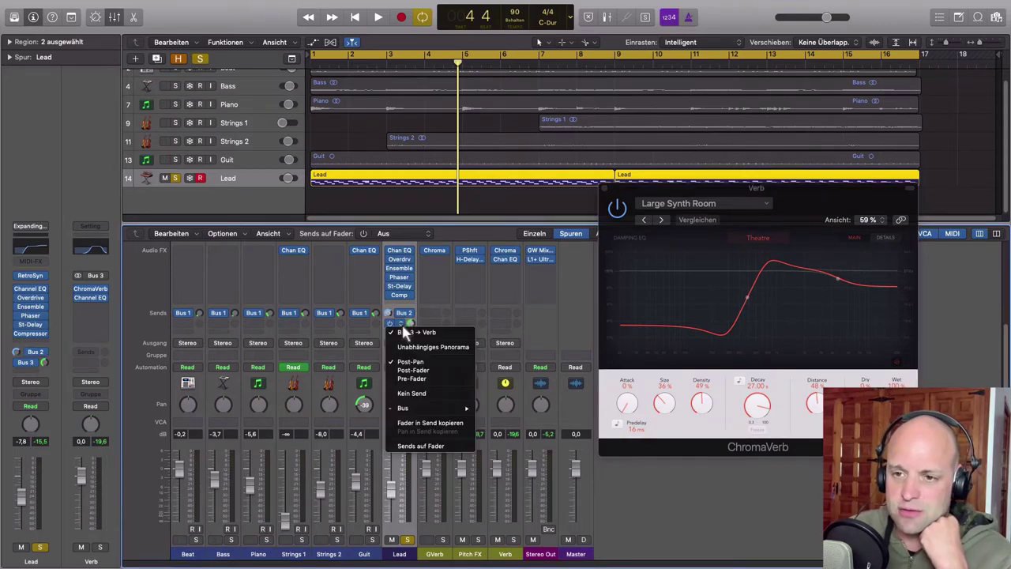
click(415, 379)
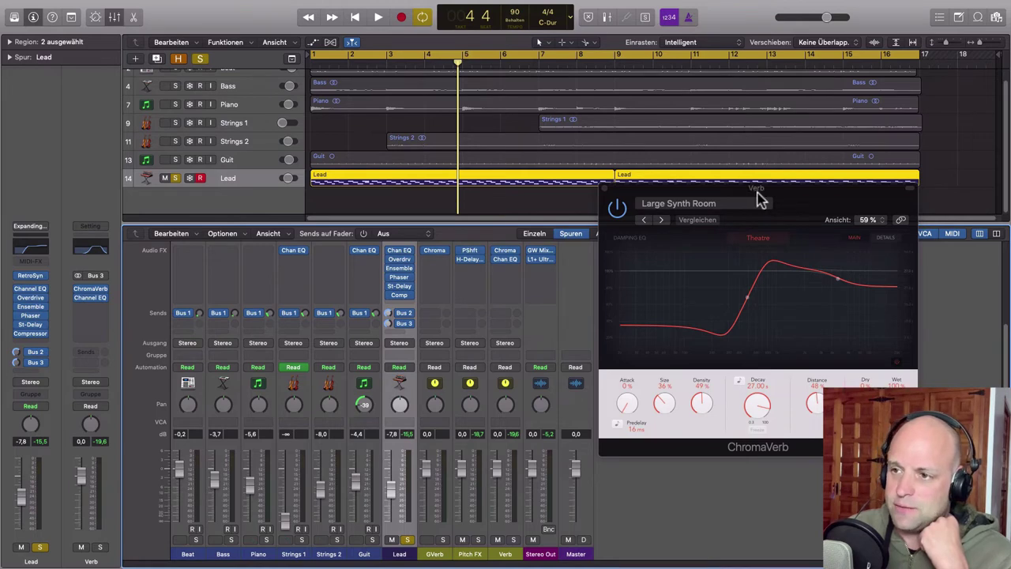
drag(759, 197, 796, 198)
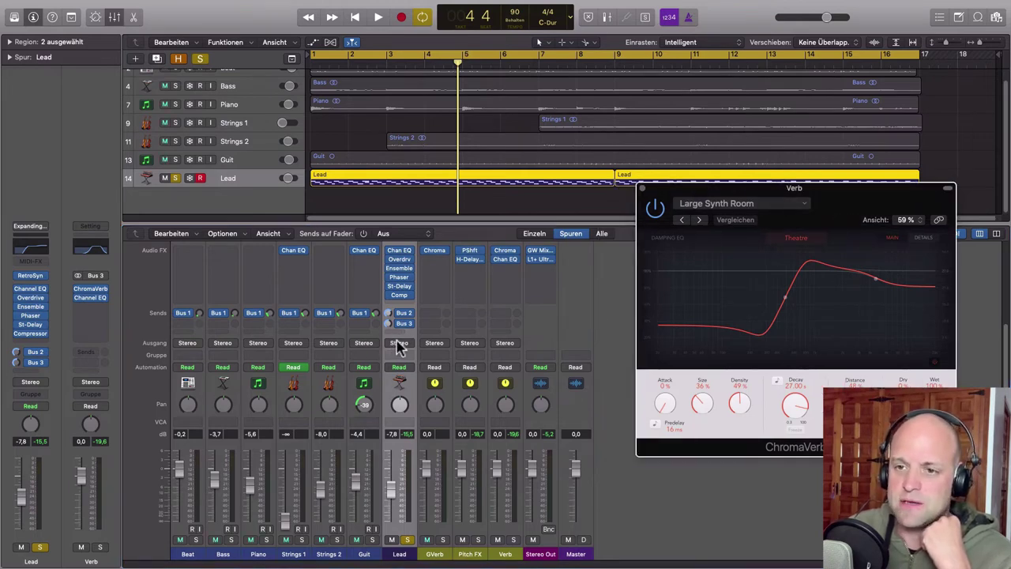
- Try the Lead fader at about -5.2 dB, -1.6 dB and -30 dB, then bring it to about -2.8 dB
click(398, 557)
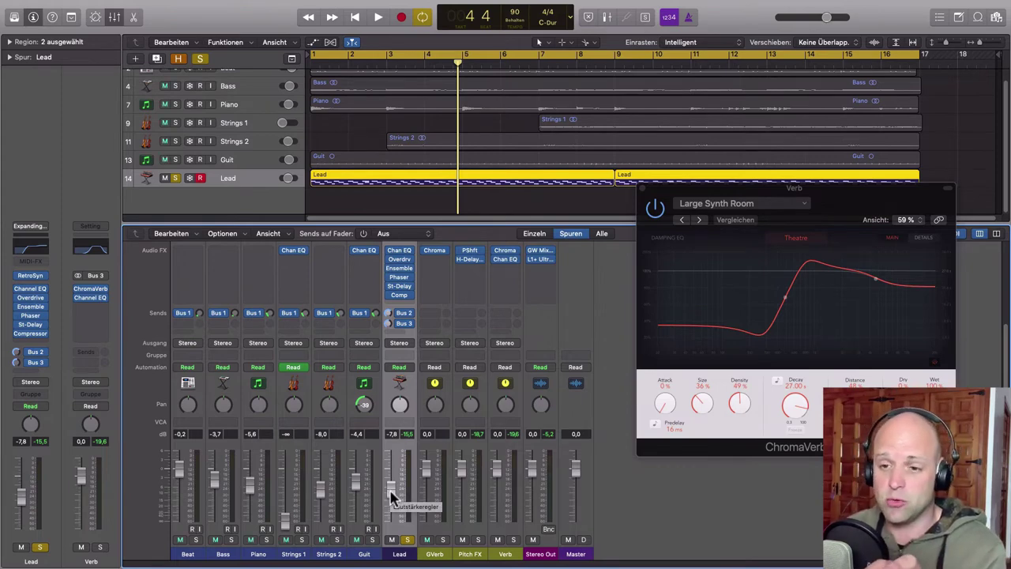
drag(393, 496, 391, 483)
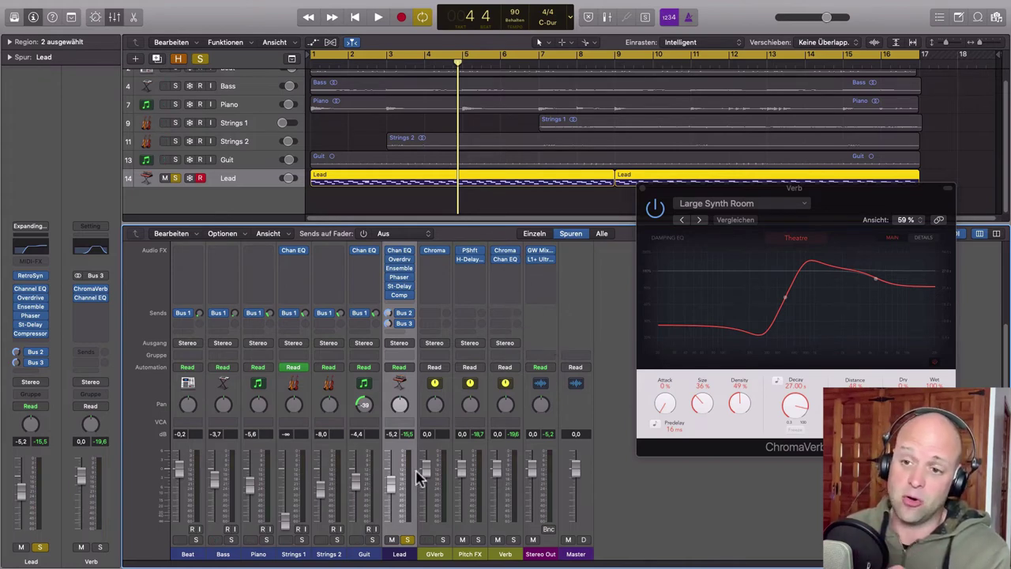
drag(391, 493, 391, 472)
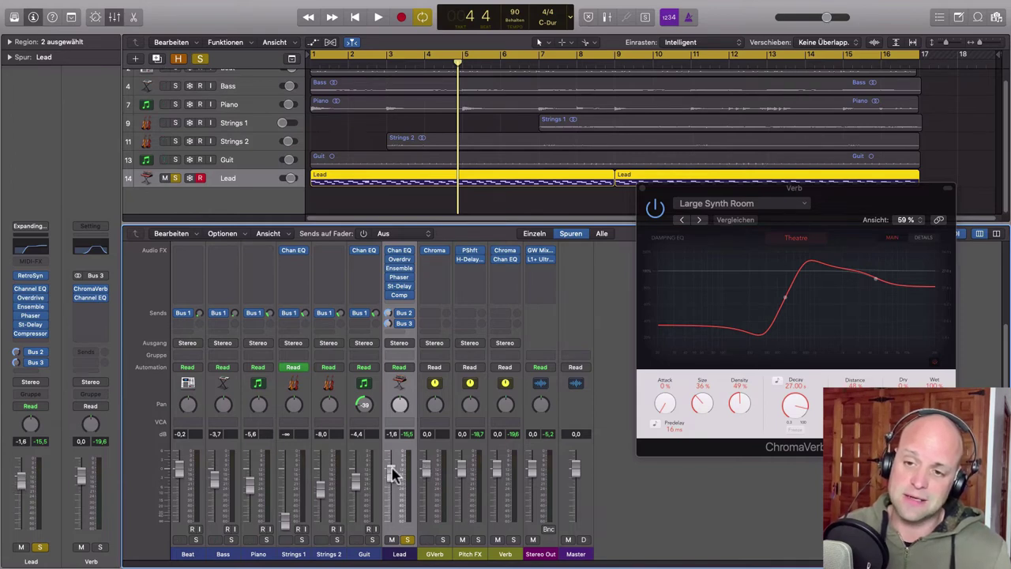
drag(395, 474, 390, 504)
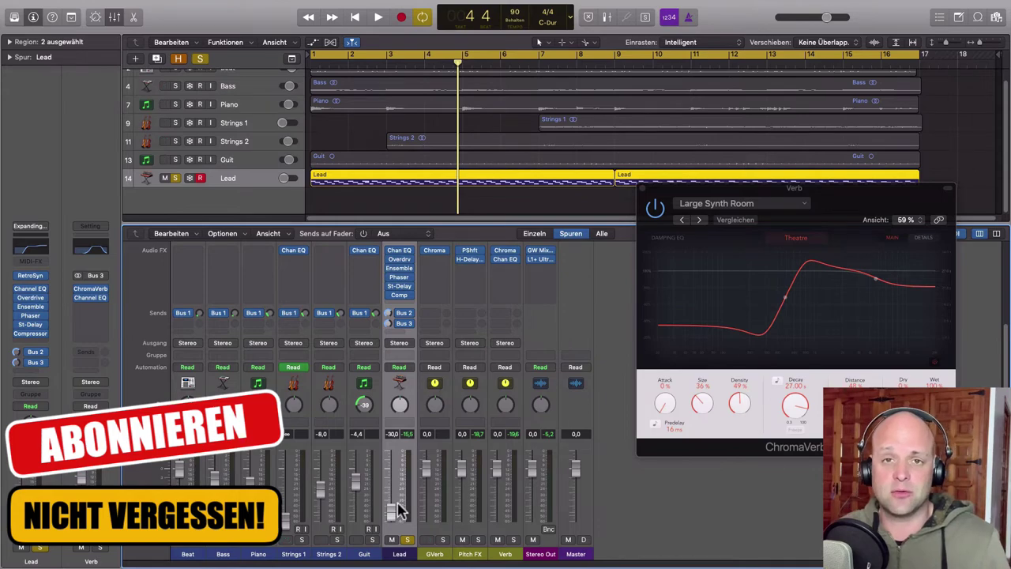
drag(397, 509, 397, 513)
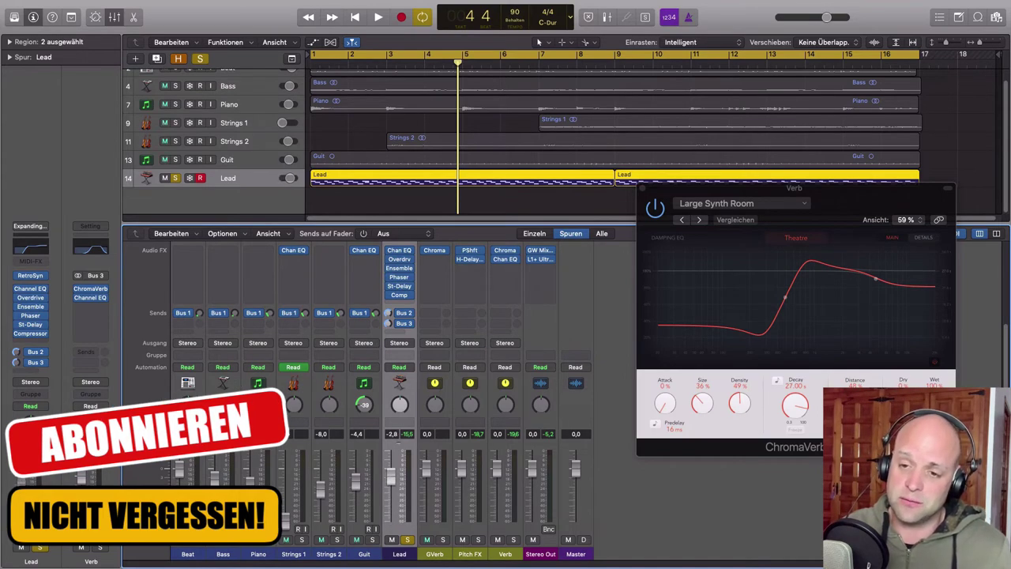
- During playback, pull the Lead fader all the way down to hear only the pre-fader effects, then stop
key(space)
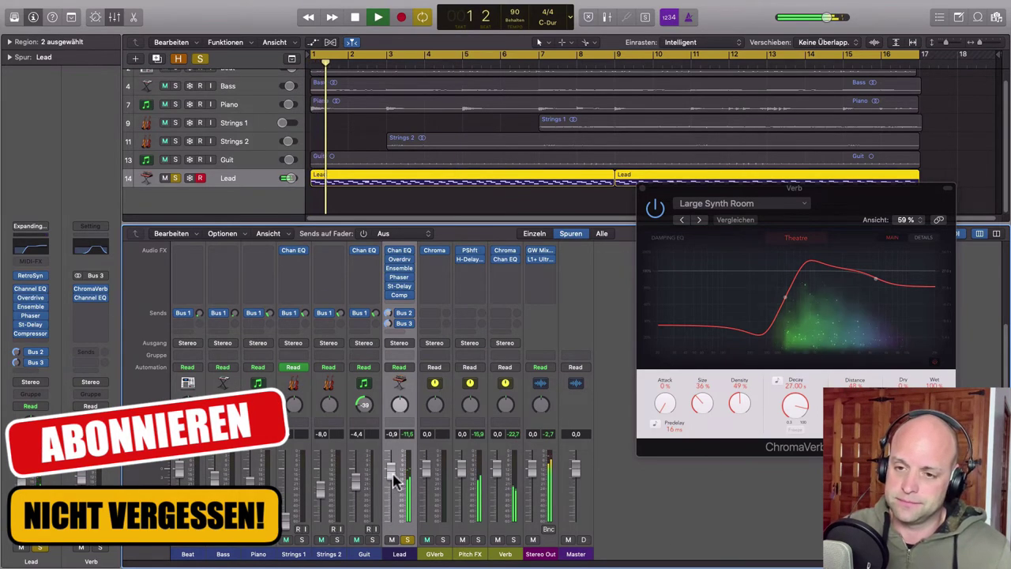
drag(394, 471, 401, 562)
key(space)
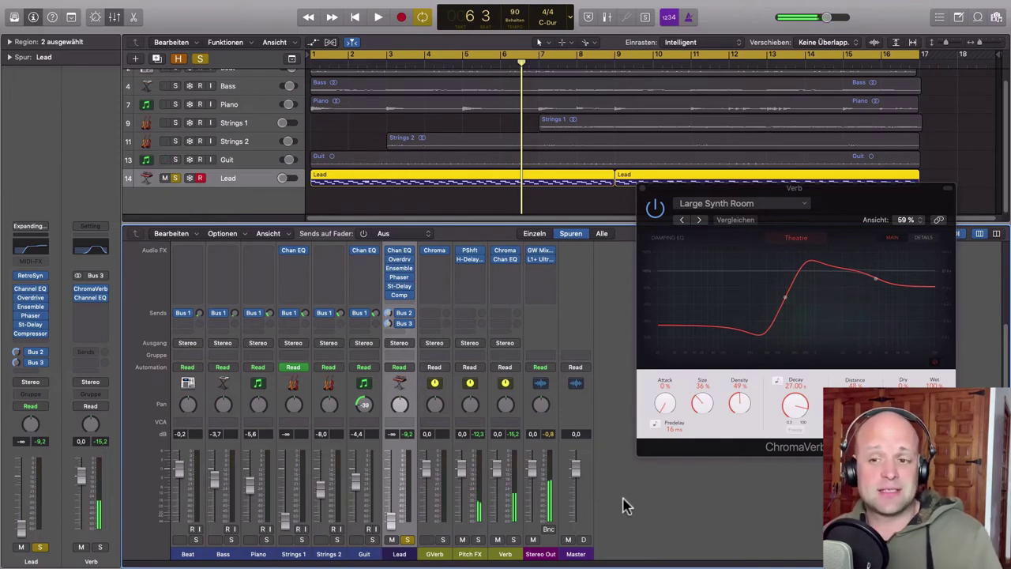
- Set the Lead fader to -6.0 dB, lower the Verb fader to -3.6 dB along with Pitch FX, and unsolo Lead
drag(391, 521, 389, 480)
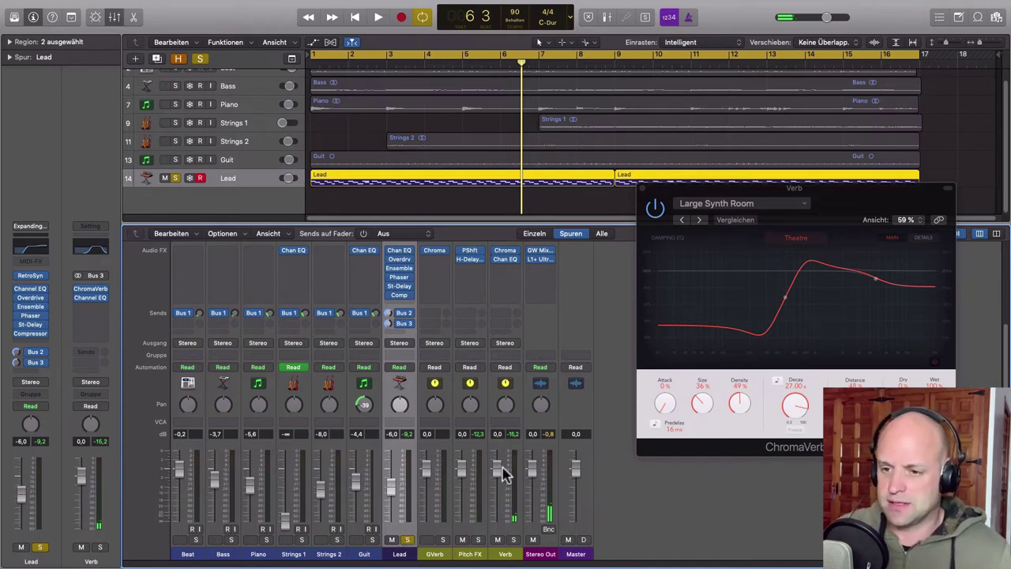
drag(495, 474, 463, 480)
click(408, 540)
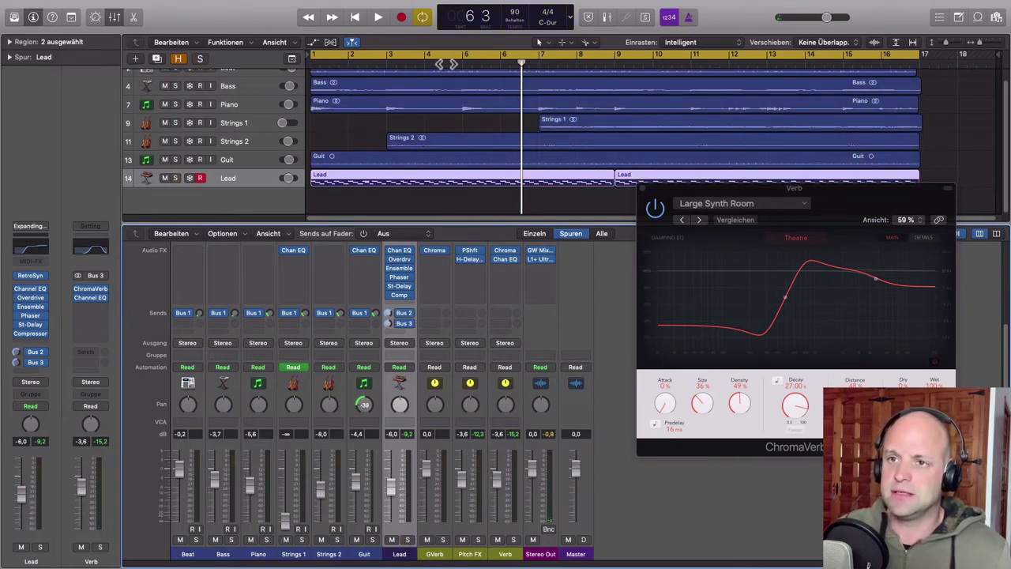
- Play the full mix and lower the Verb fader to -4.3 dB and the Pitch FX fader to -4.4 dB
key(space)
drag(841, 200, 862, 199)
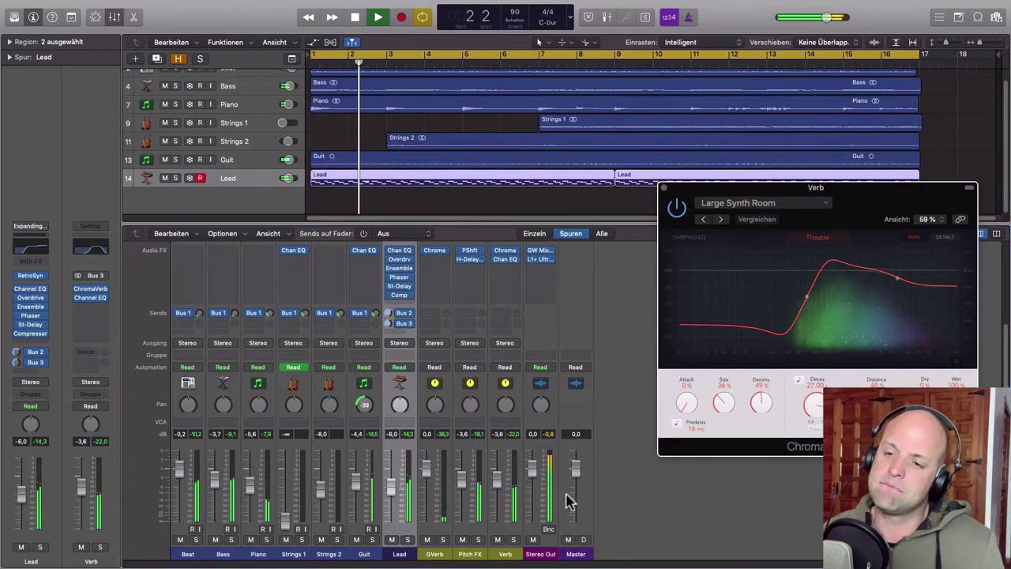
drag(498, 477, 462, 481)
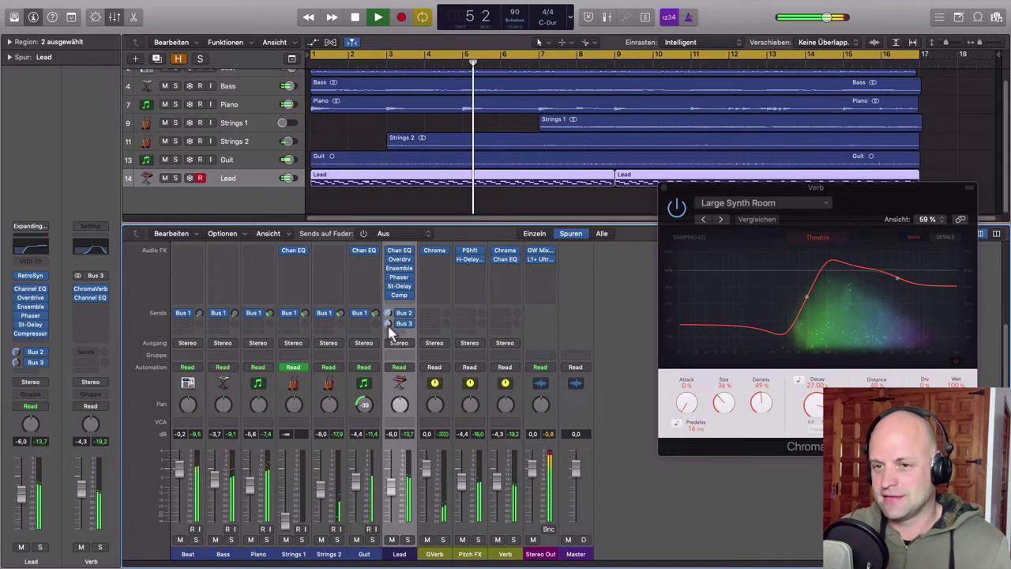
- Compare the mix without effects by bypassing ChromaVerb on Verb and both Pitch FX plug-ins, then switch them back on
scroll(509, 357, up, 2)
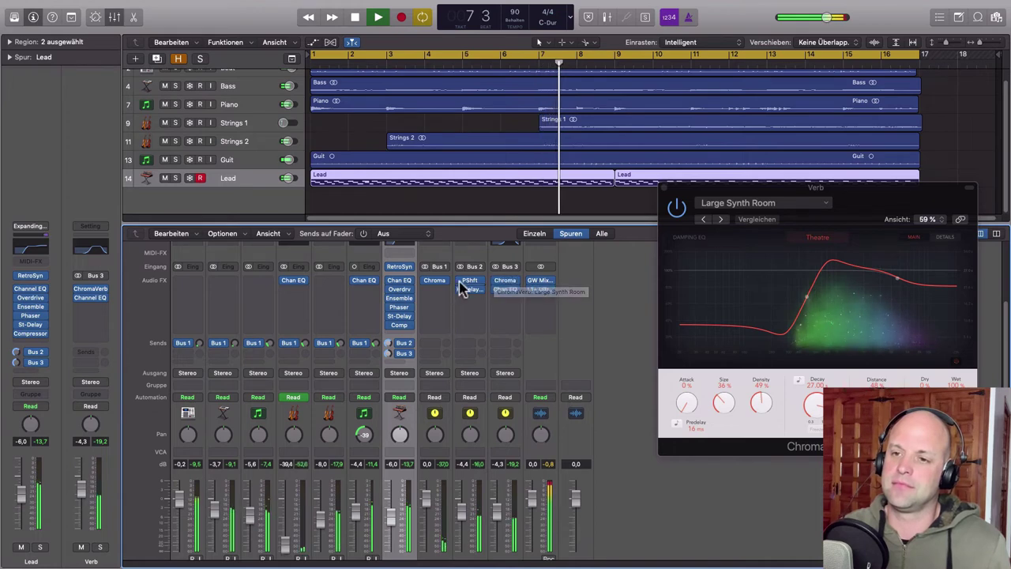
click(494, 280)
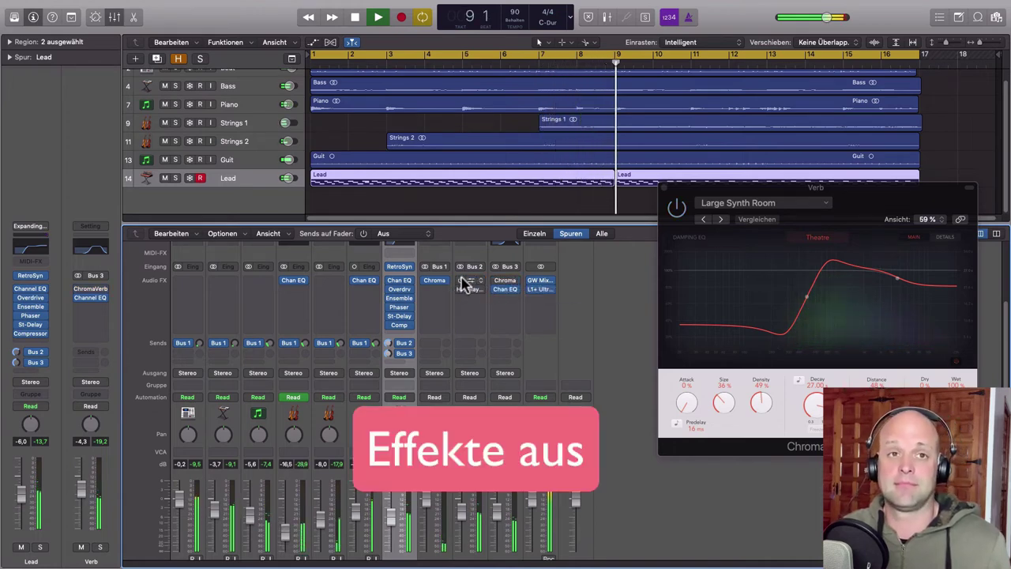
click(465, 291)
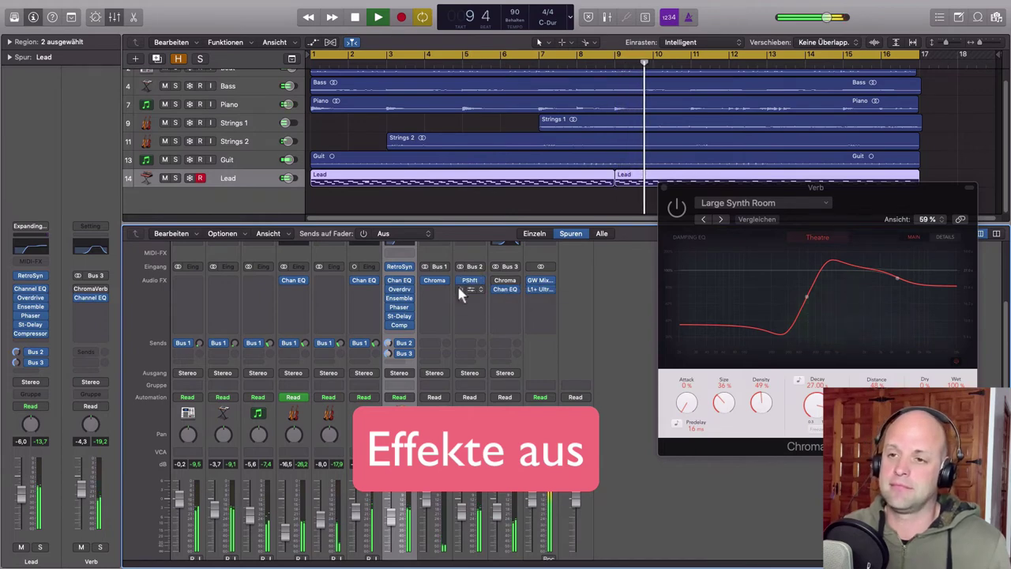
click(464, 289)
click(496, 280)
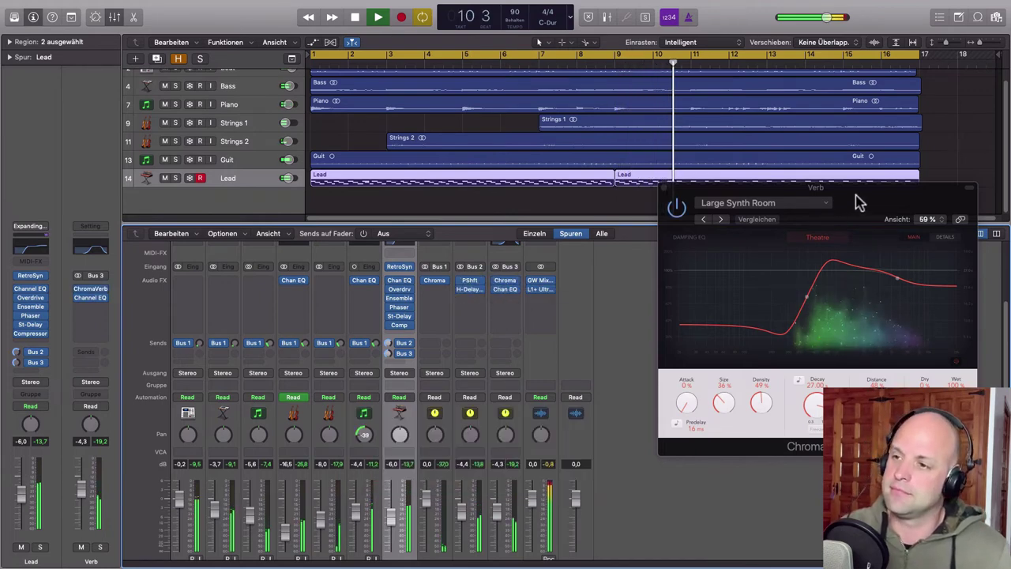
- Reposition the ChromaVerb window while listening, then stop playback and close the plug-in window
drag(858, 189, 822, 228)
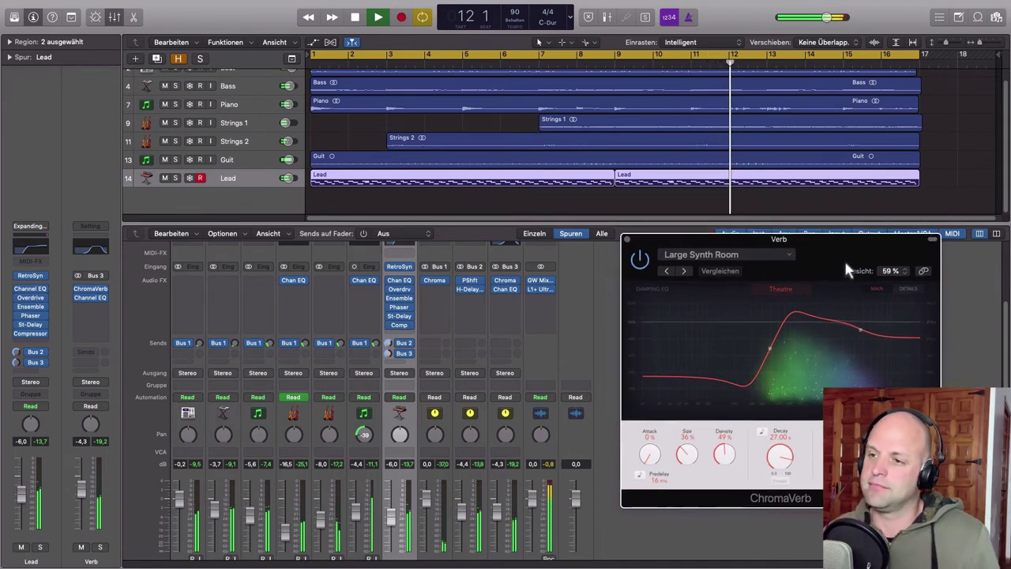
drag(843, 258, 857, 268)
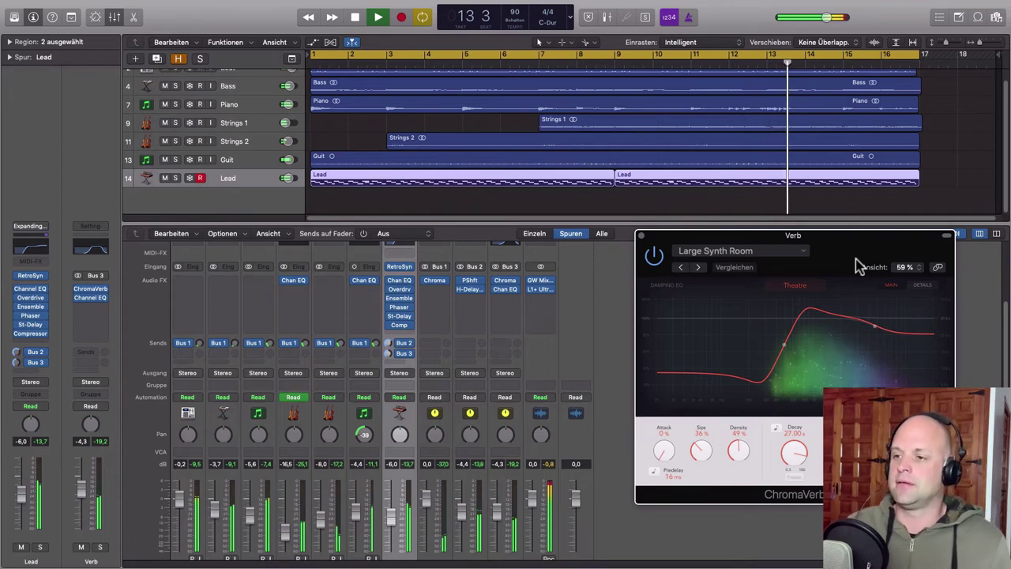
key(space)
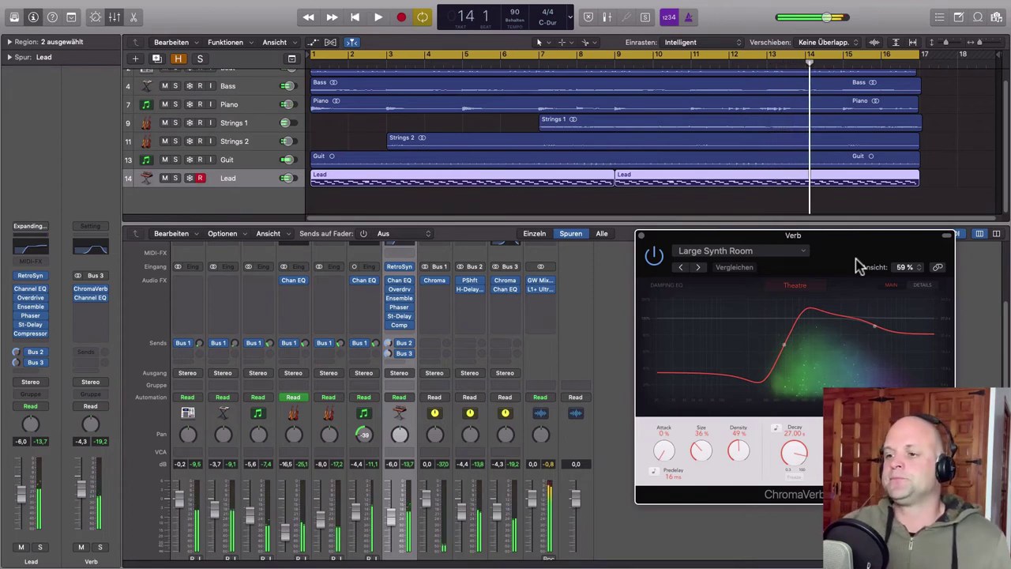
click(641, 237)
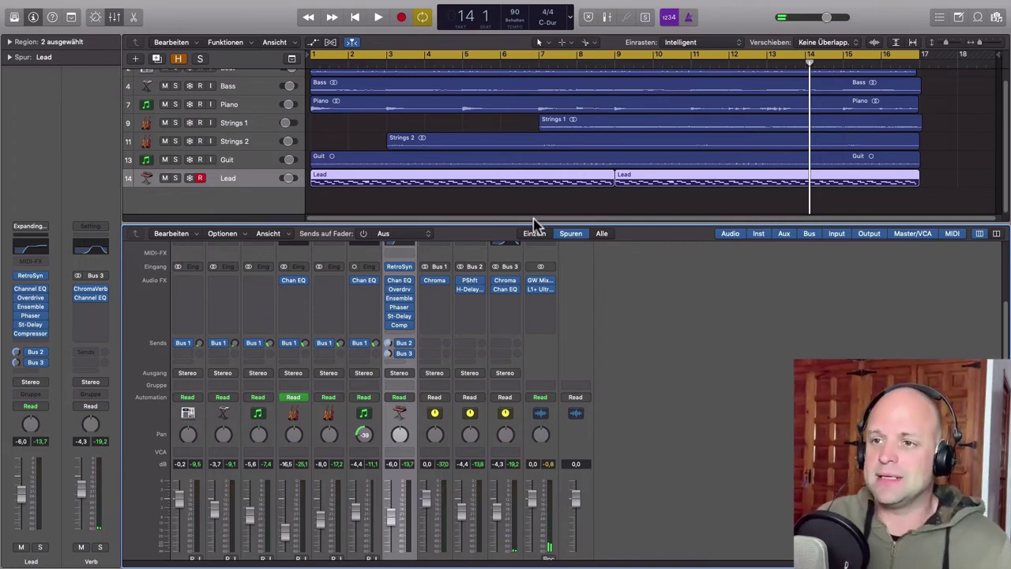
- Resize the mixer area and create an arrangement track for the Pitch FX aux channel strip
mouse_move(534, 221)
mouse_down()
mouse_move(534, 244)
mouse_move(541, 226)
mouse_up()
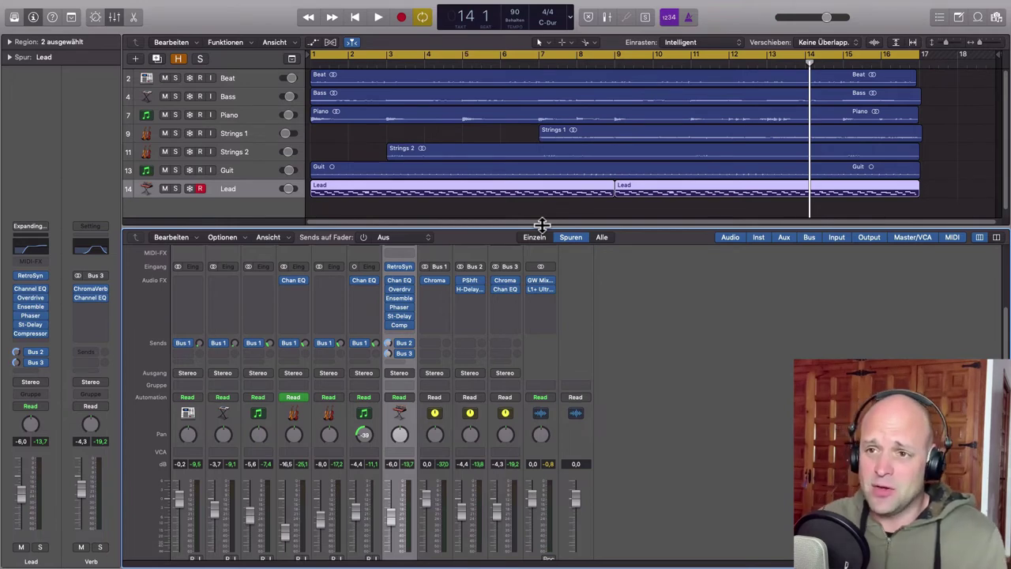
drag(544, 226, 550, 262)
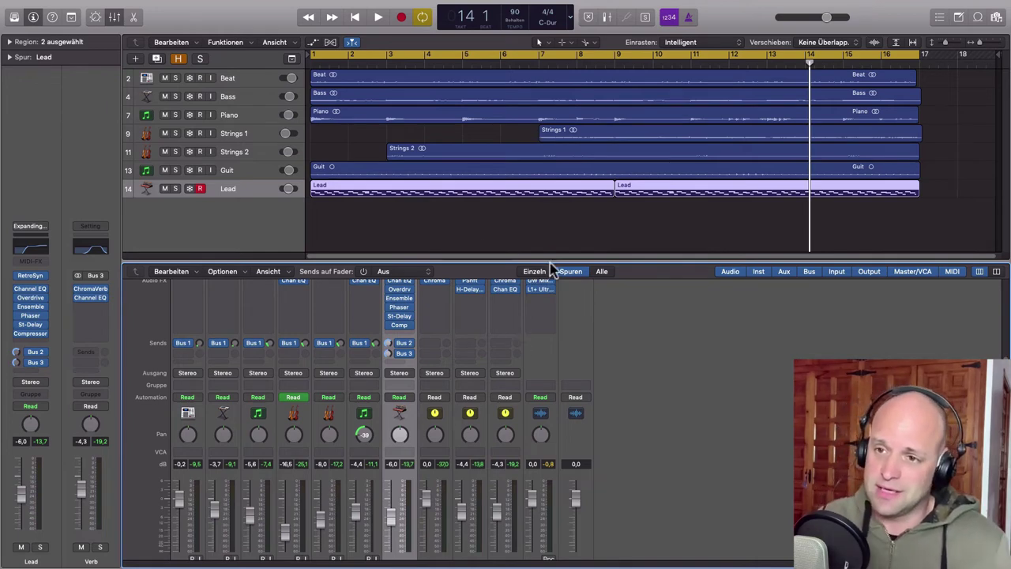
drag(548, 261, 548, 190)
scroll(497, 379, down, 2)
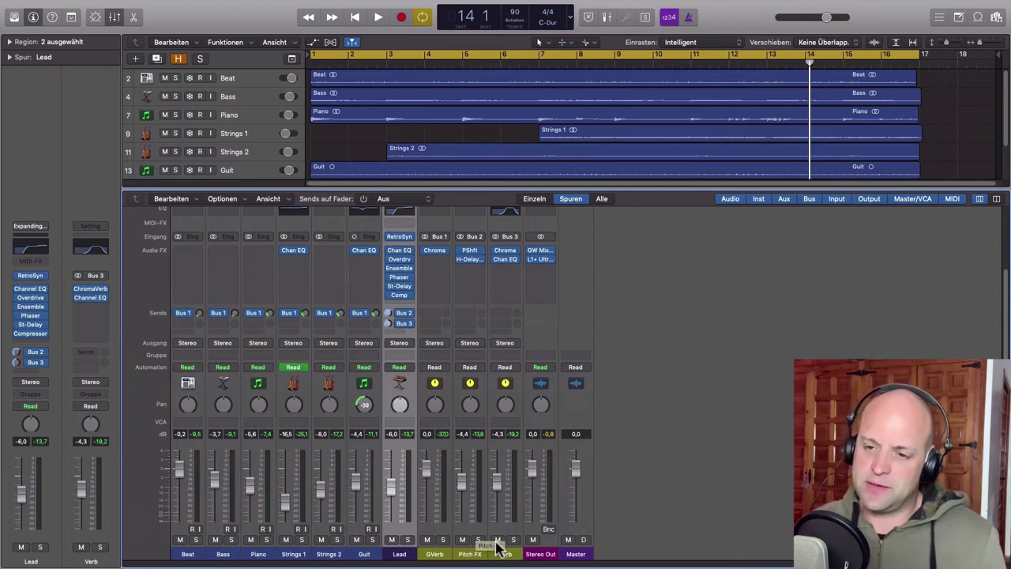
click(470, 555)
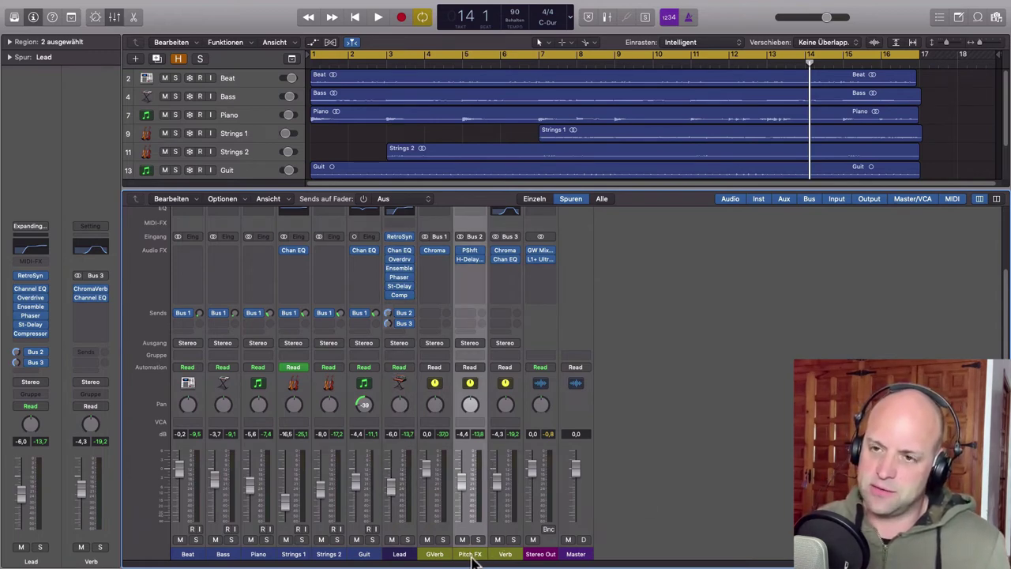
scroll(464, 462, up, 4)
click(224, 199)
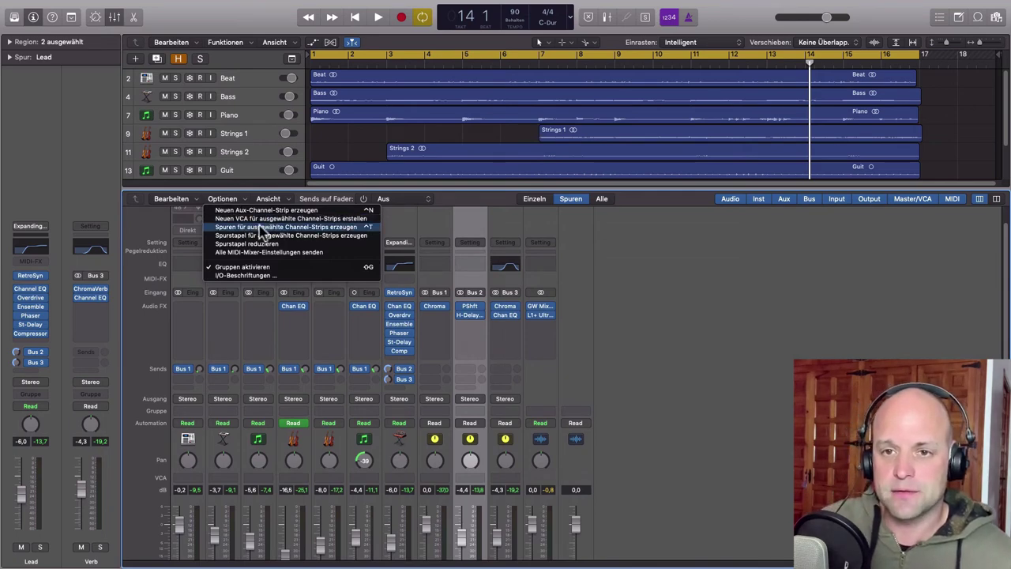
click(223, 228)
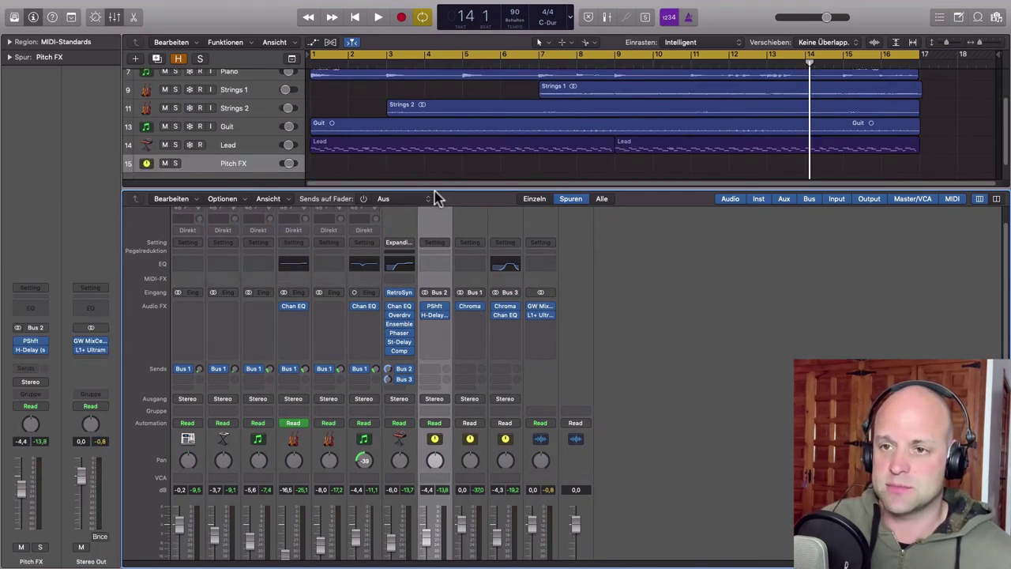
- Enlarge the Pitch FX track's height, show track automation and hide the mixer
drag(433, 190, 458, 415)
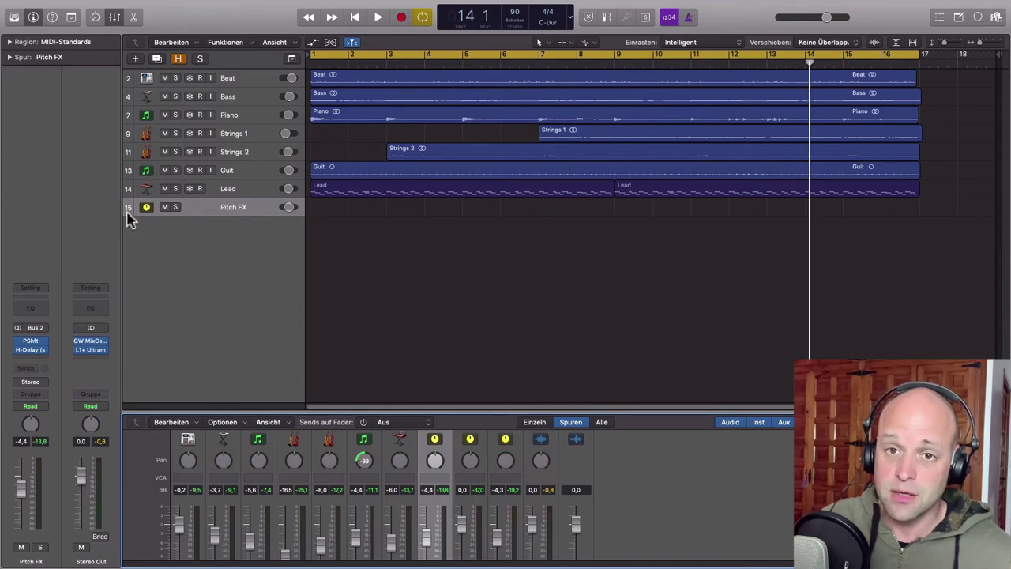
drag(127, 215, 203, 273)
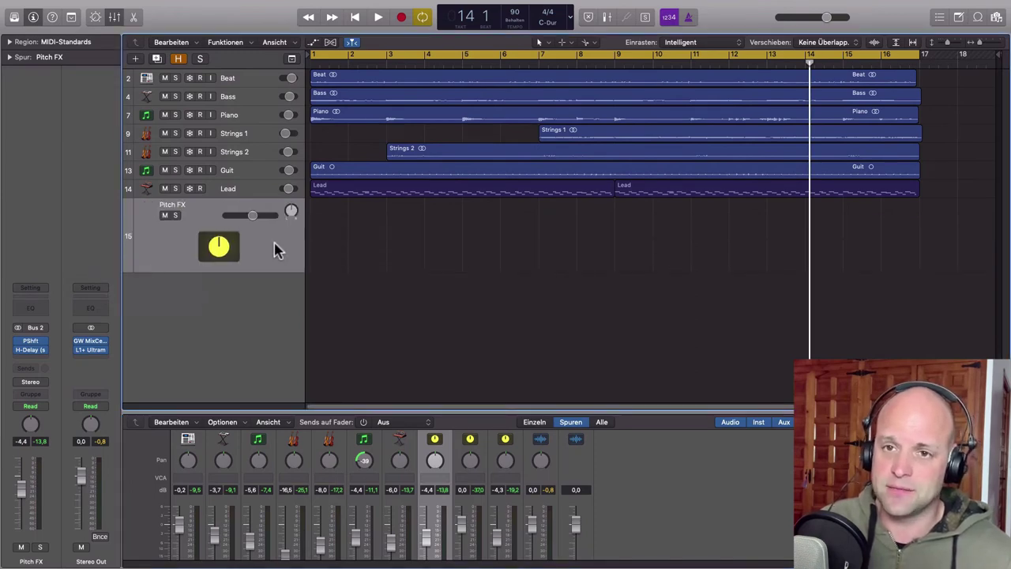
key(a)
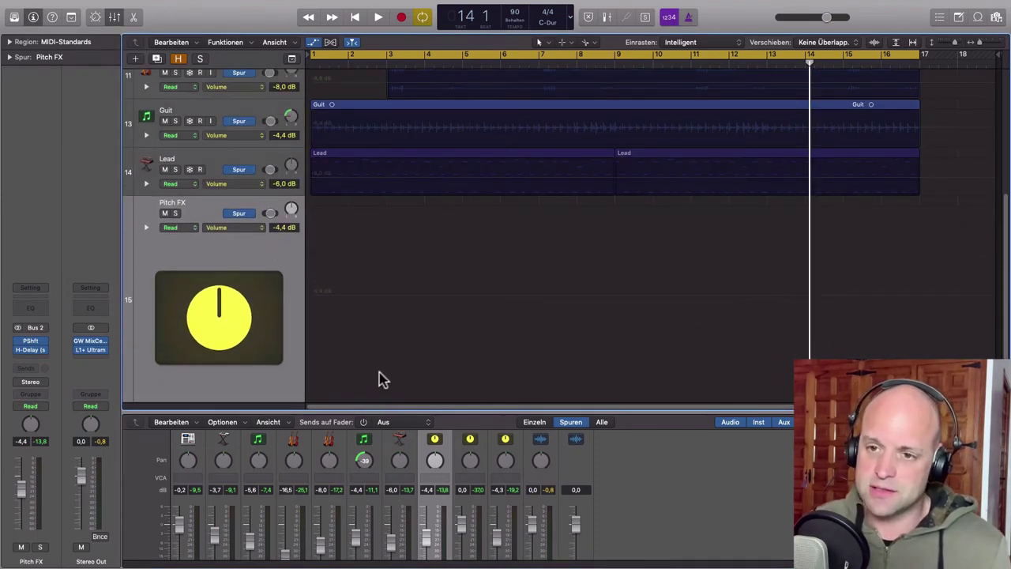
key(x)
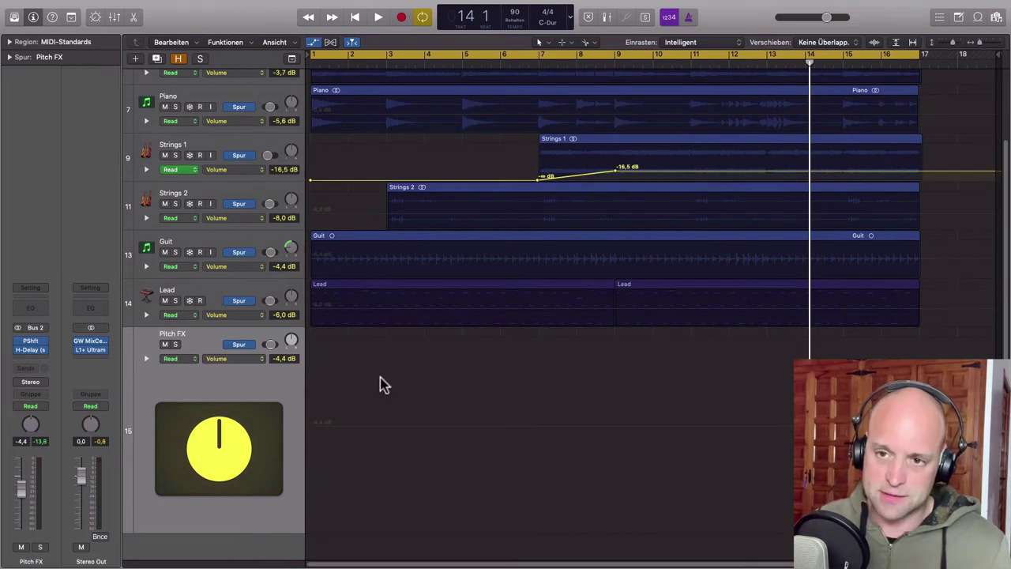
- Automate the pitch shifter's Mix on the Pitch FX track, rising from 37 % at bar 1 to 100 % at bar 7
click(263, 360)
mouse_move(305, 433)
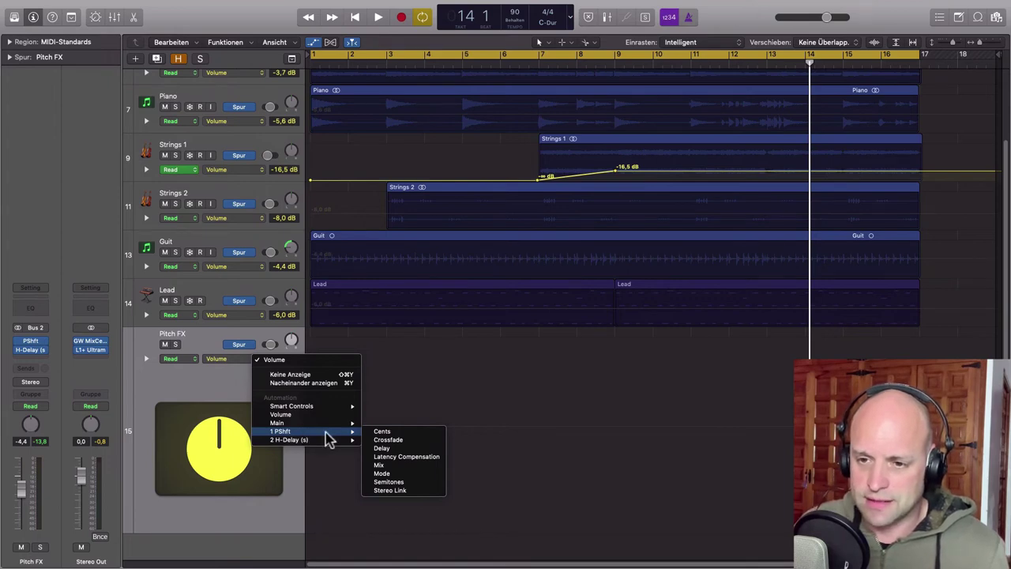
click(380, 465)
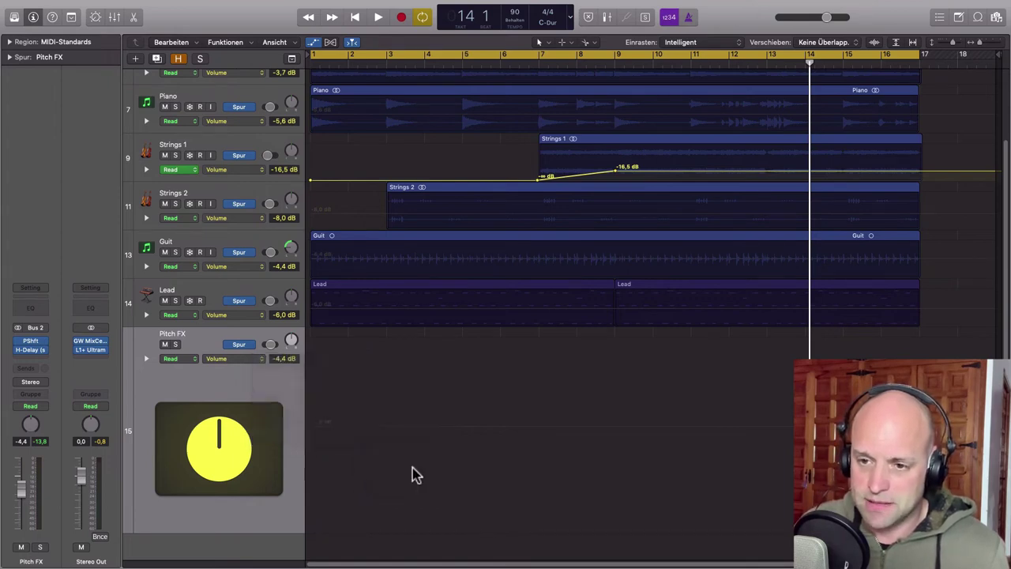
click(329, 340)
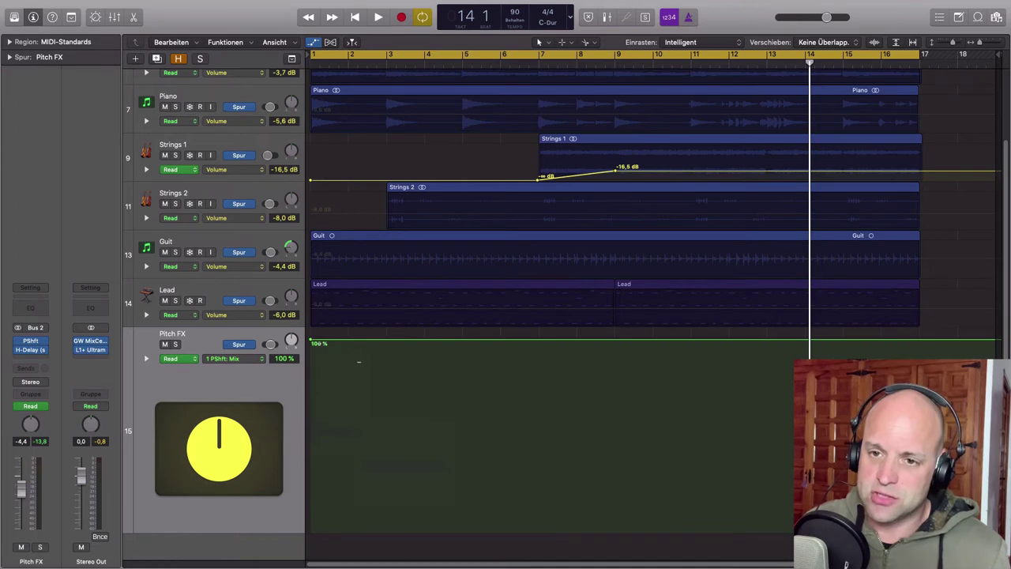
drag(358, 361, 312, 459)
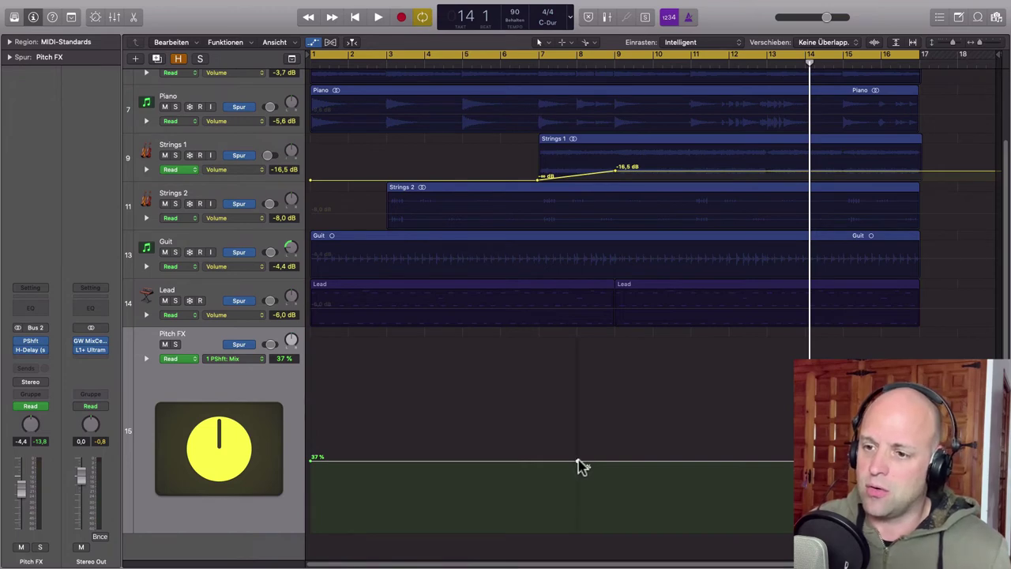
drag(577, 460, 536, 341)
click(314, 466)
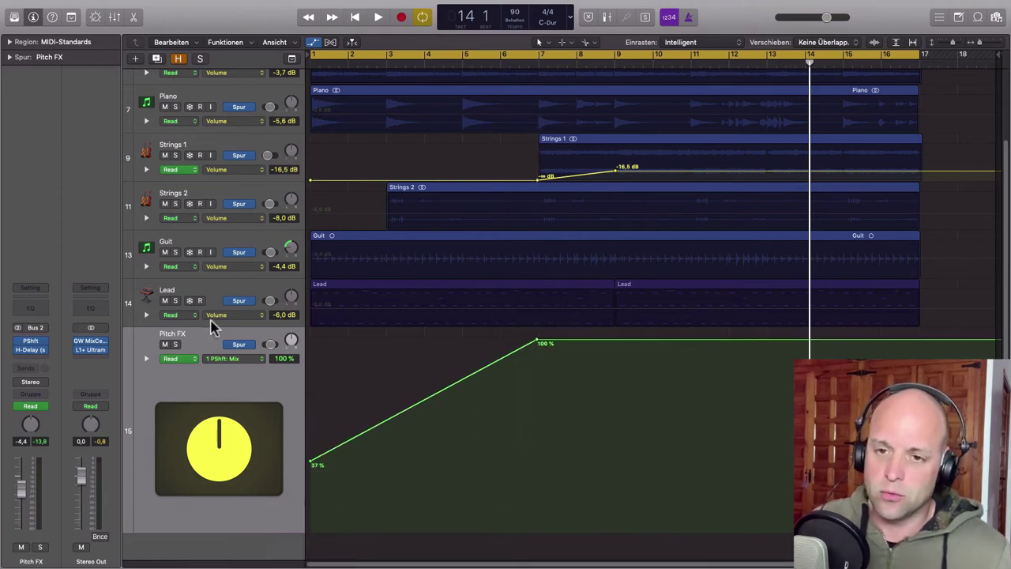
- Automate the H-Delay Mix on the Pitch FX track, holding 0 until just after bar 4 and rising to 100 before bar 11
click(254, 360)
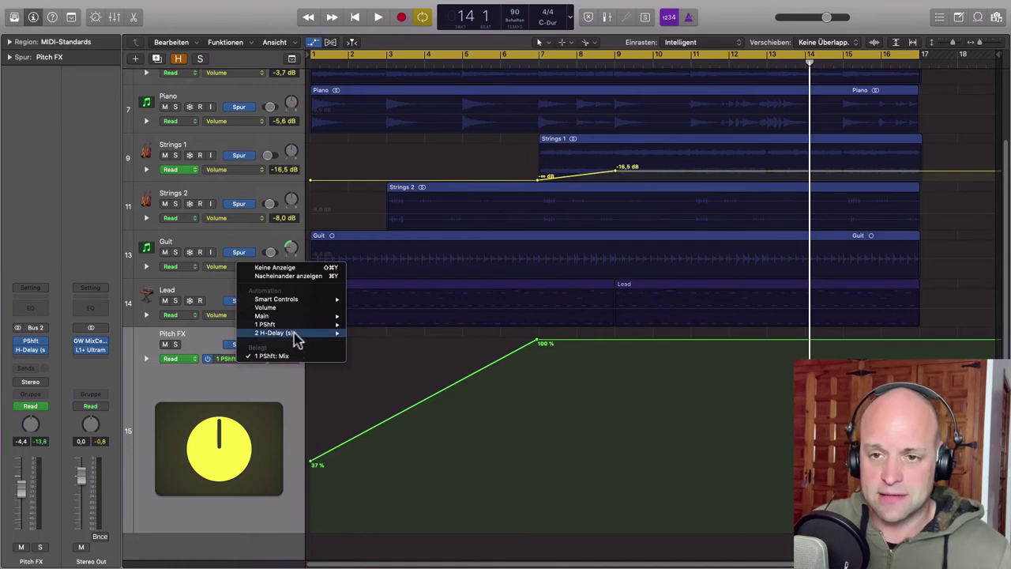
mouse_move(305, 334)
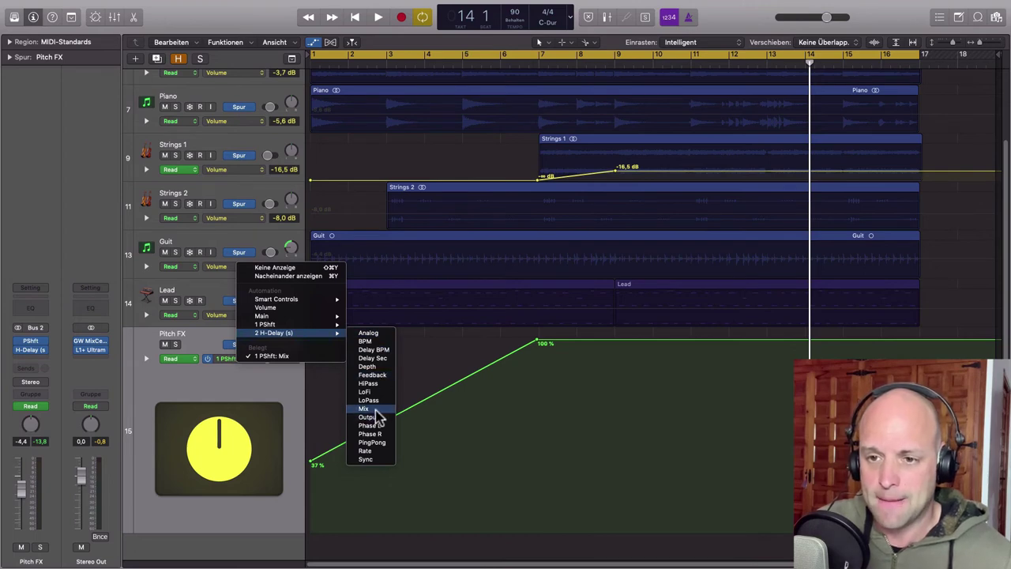
click(376, 409)
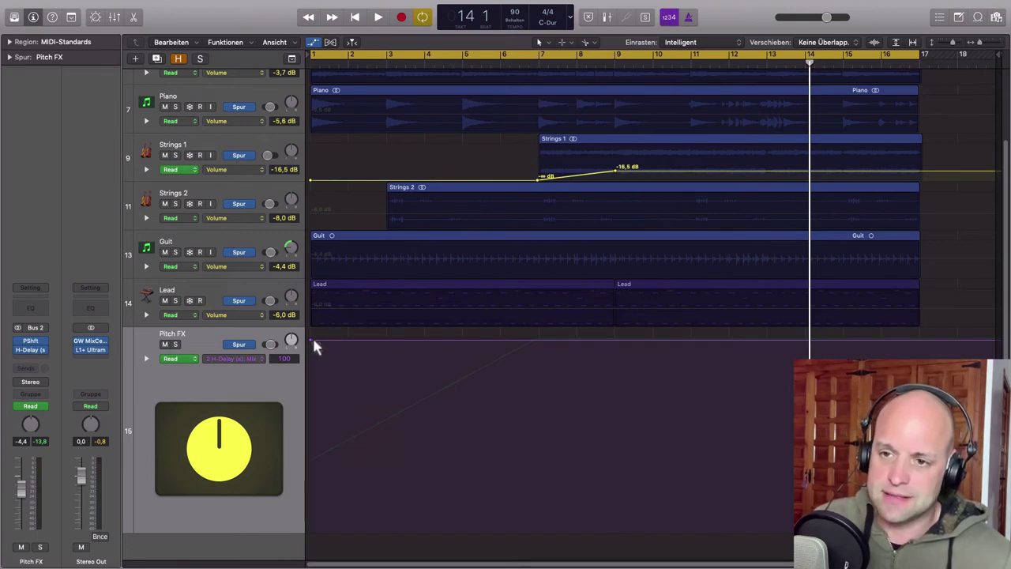
drag(409, 372, 440, 554)
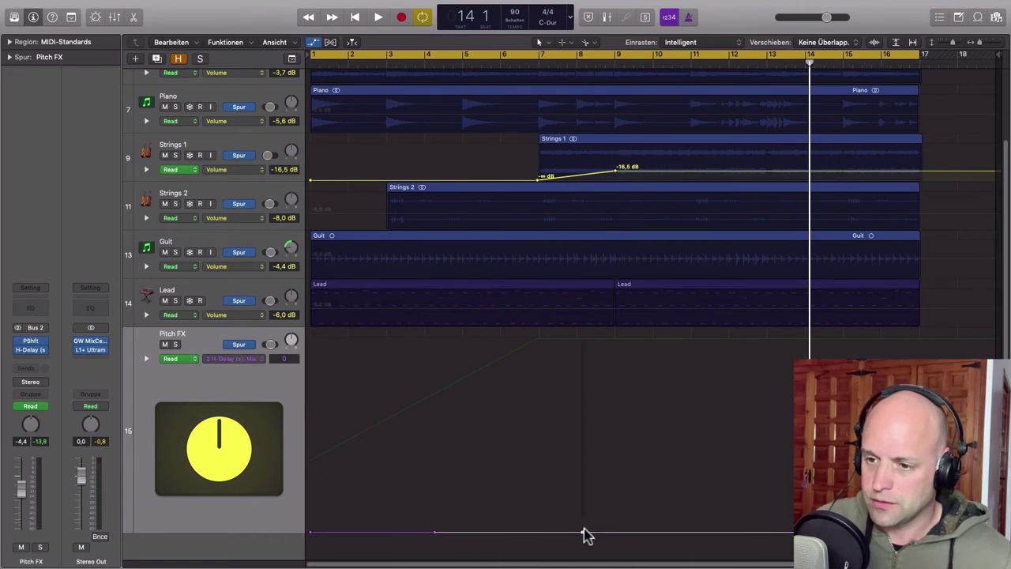
drag(582, 534, 677, 342)
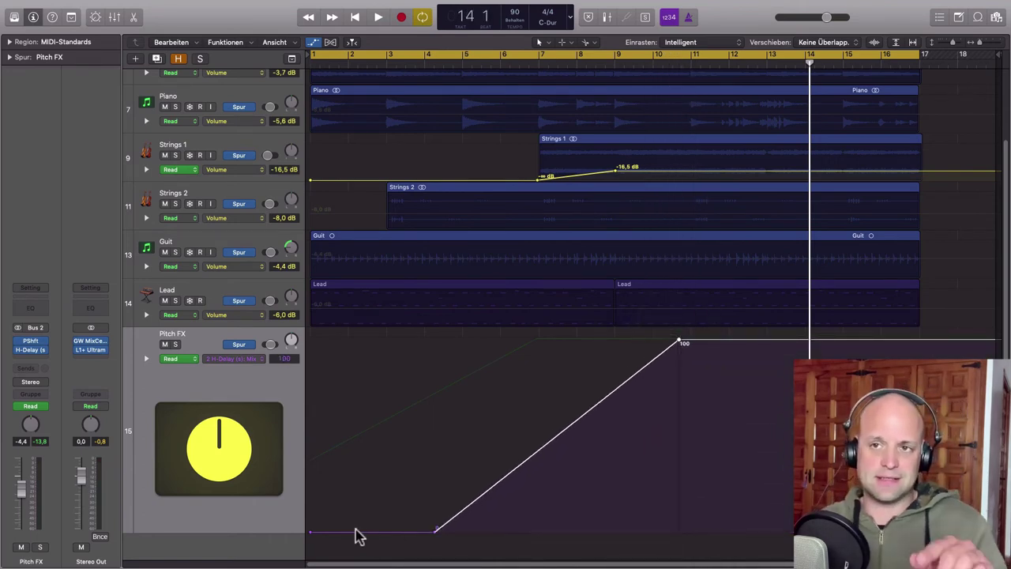
- Select the Lead track, enable PingPong in the Pitch FX channel's H-Delay from the enlarged mixer, then close the plug-in and hide the mixer
click(223, 292)
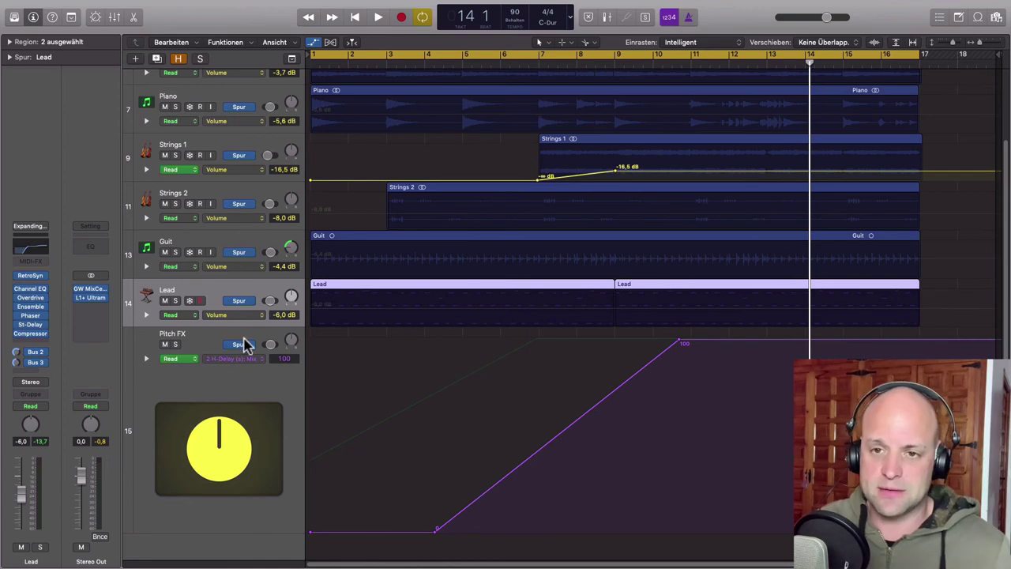
key(x)
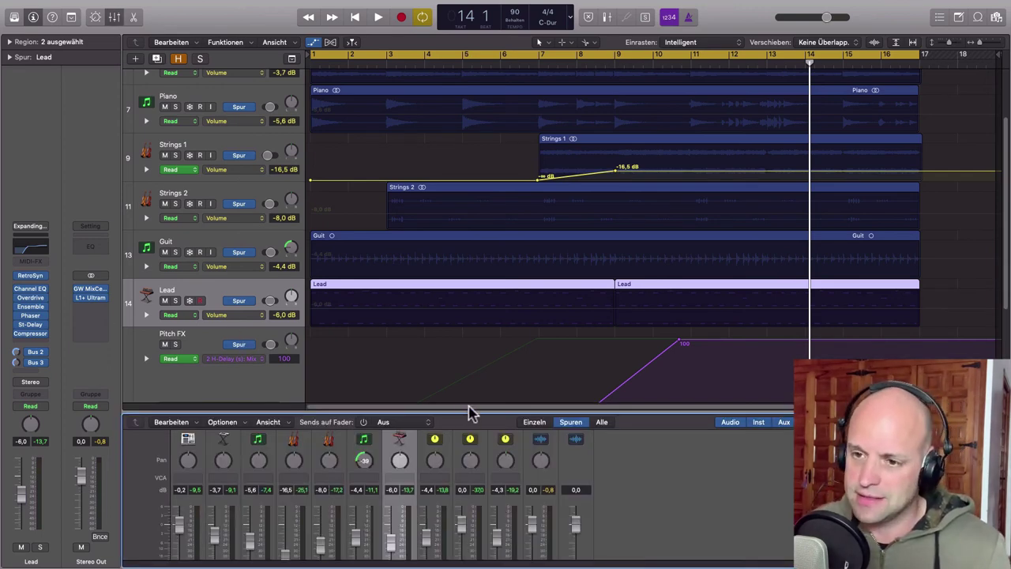
drag(469, 411, 434, 142)
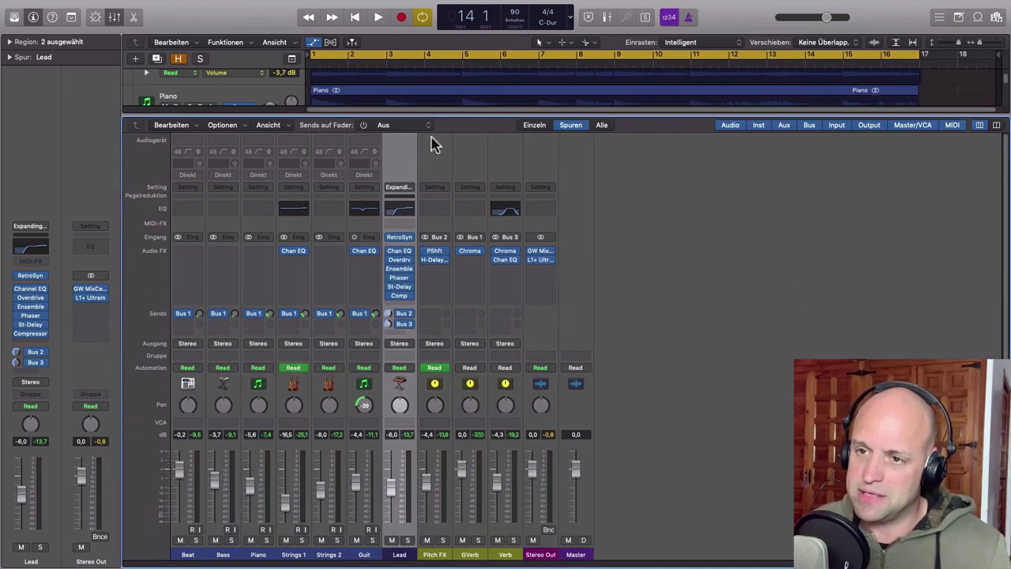
click(435, 260)
click(793, 283)
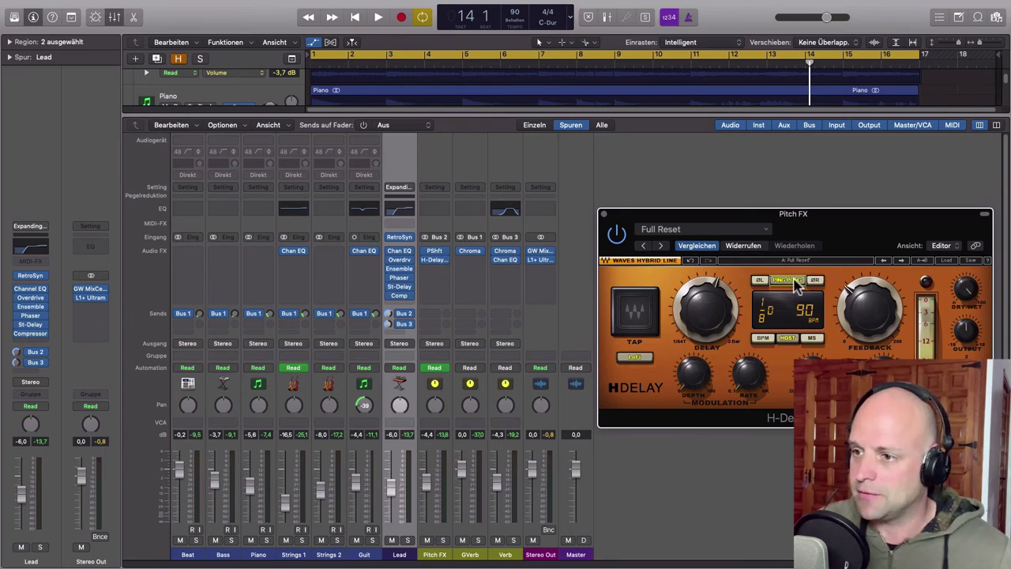
click(603, 213)
key(x)
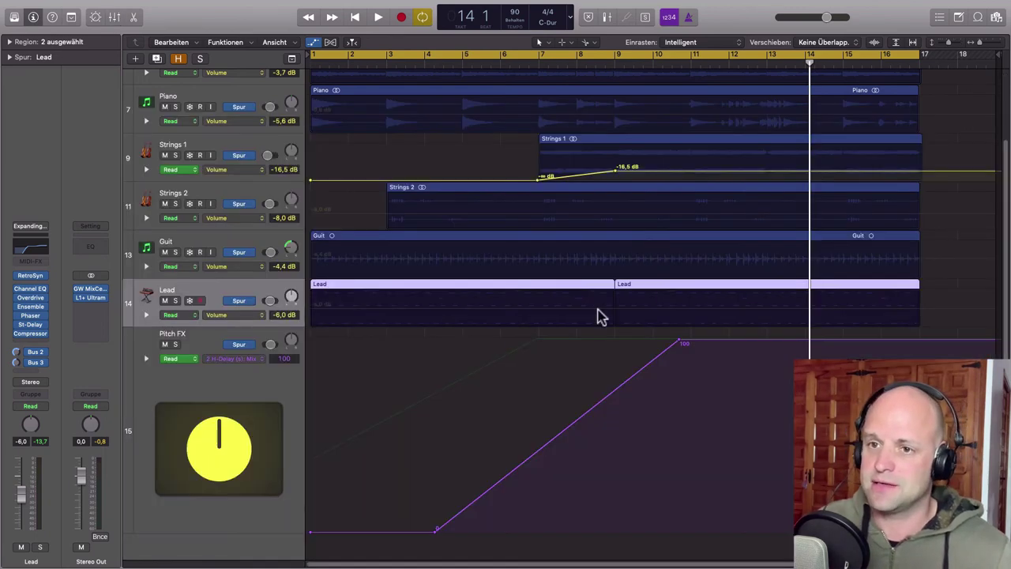
- Play the mix, audition the Pitch FX track and the Lead track by soloing each in turn, unsolo both and stop playback
key(5)
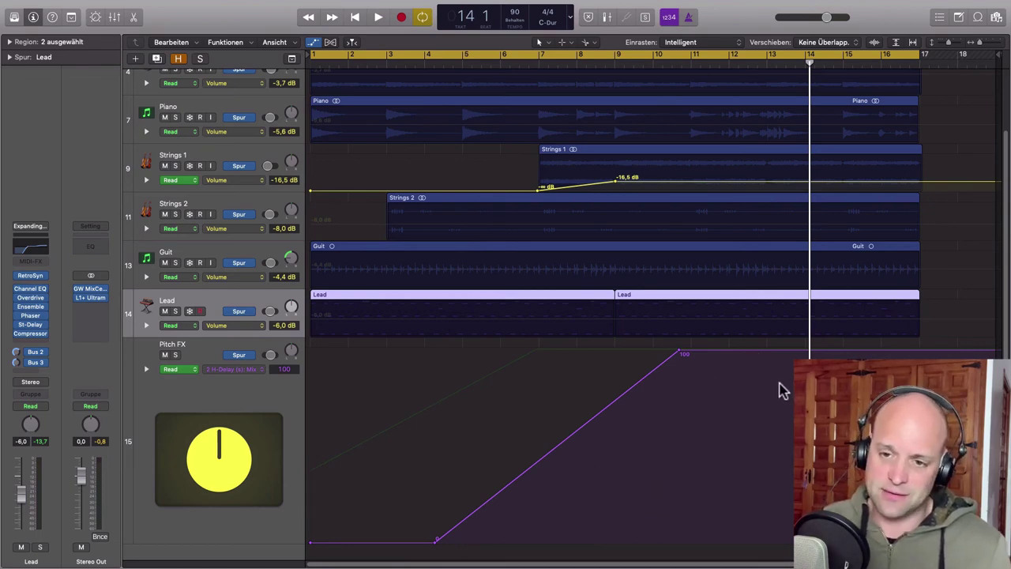
key(space)
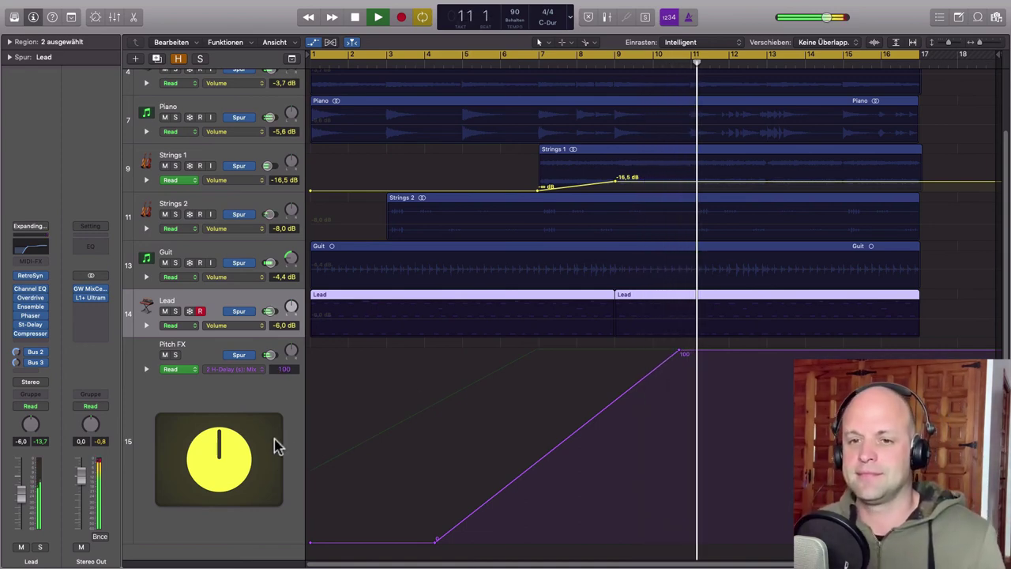
click(175, 355)
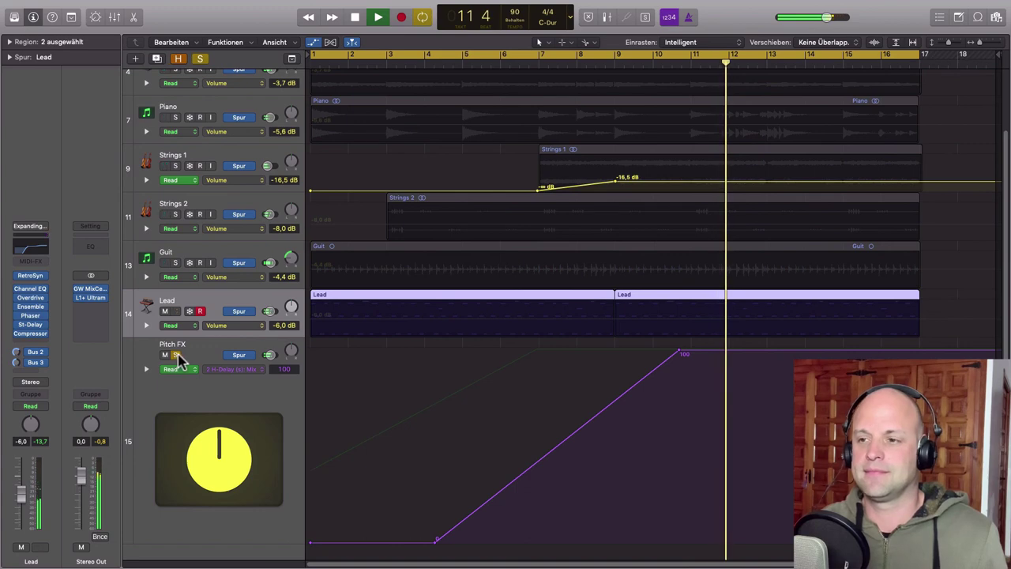
click(175, 355)
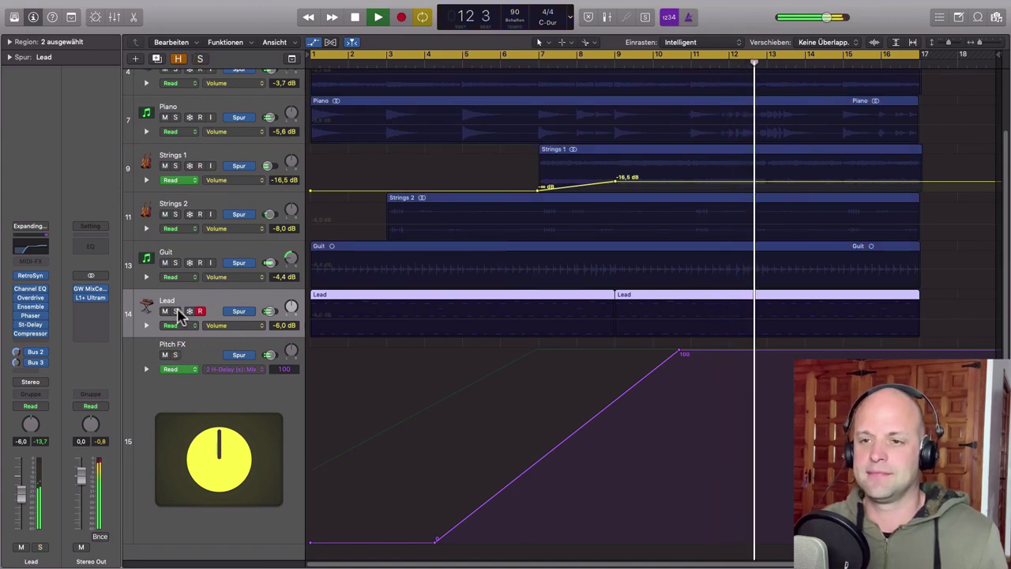
click(175, 311)
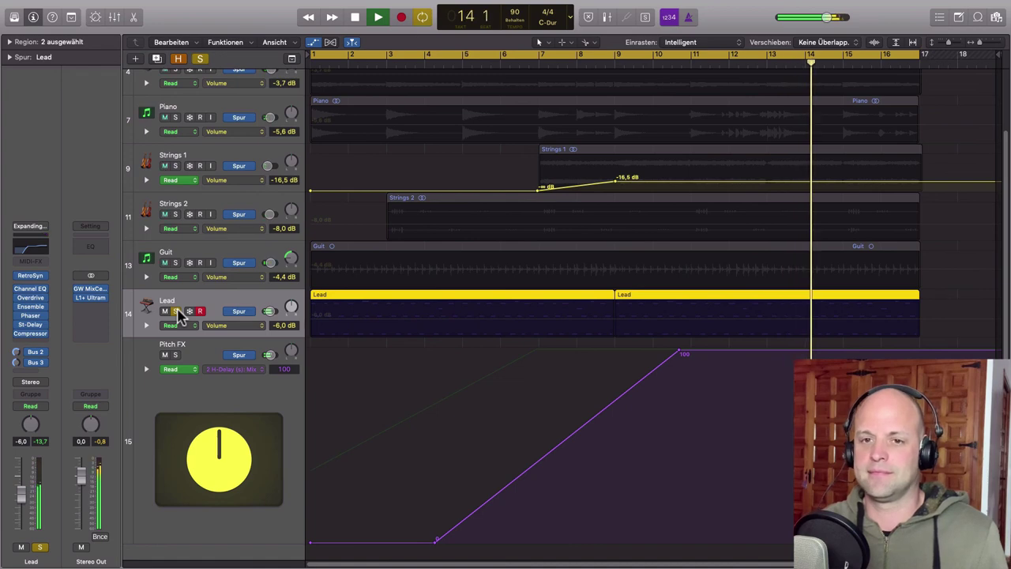
click(175, 311)
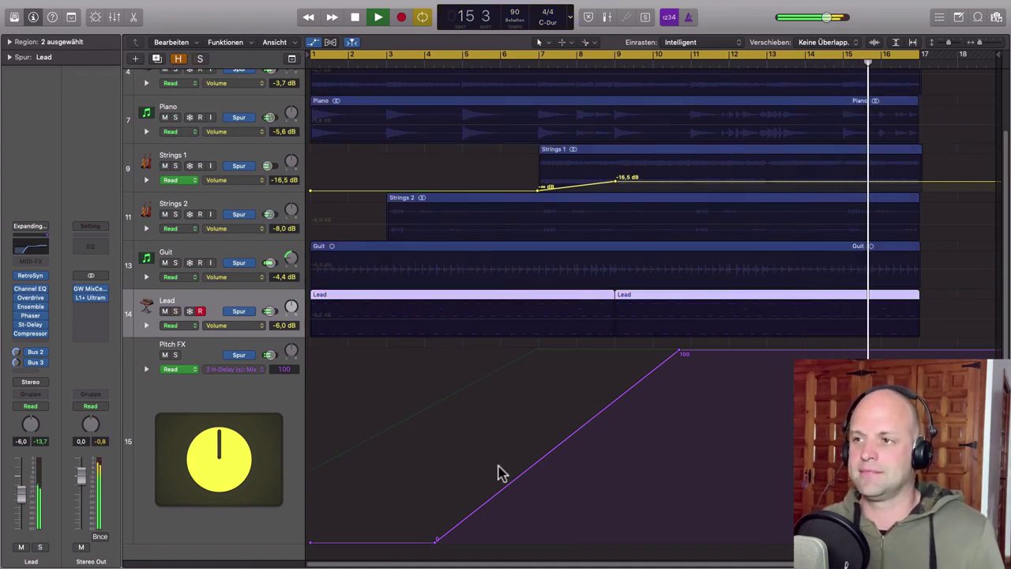
key(space)
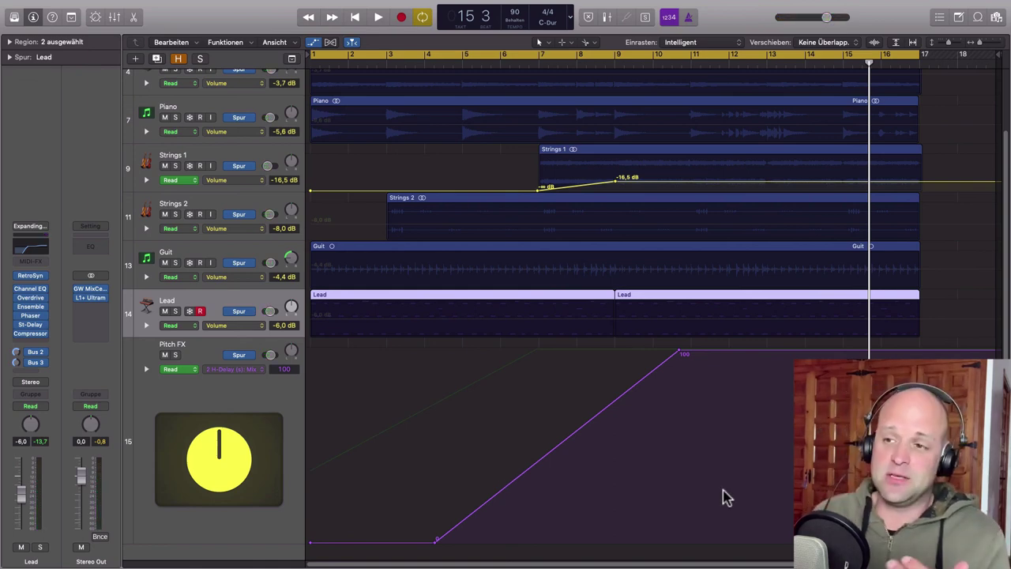